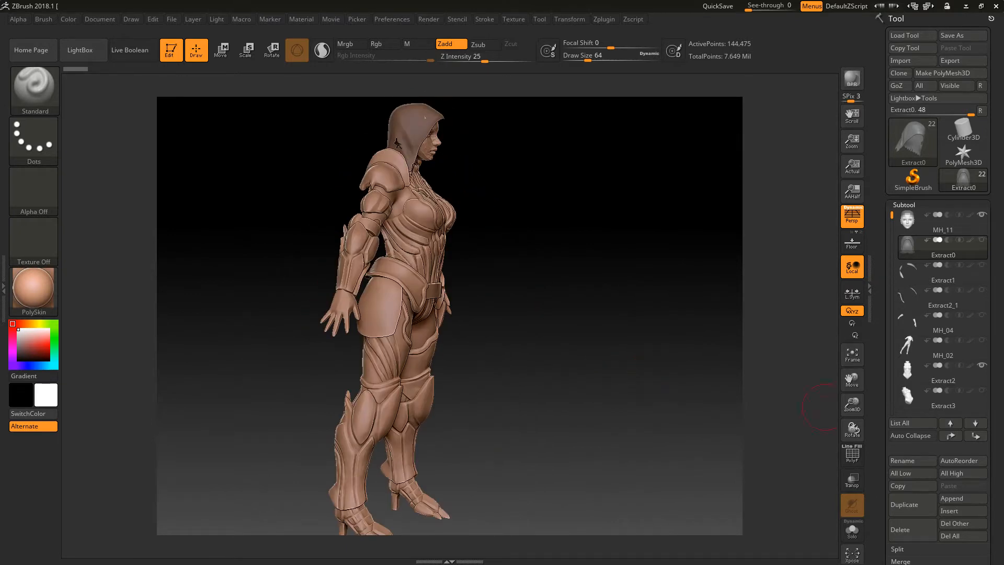
Bring the armour reference image in beside the model and compare the two.
{"action": "left_click_drag", "start_coordinate": [1003, 202], "coordinate": [820, 201]}
{"action": "left_click_drag", "start_coordinate": [994, 201], "coordinate": [727, 78]}
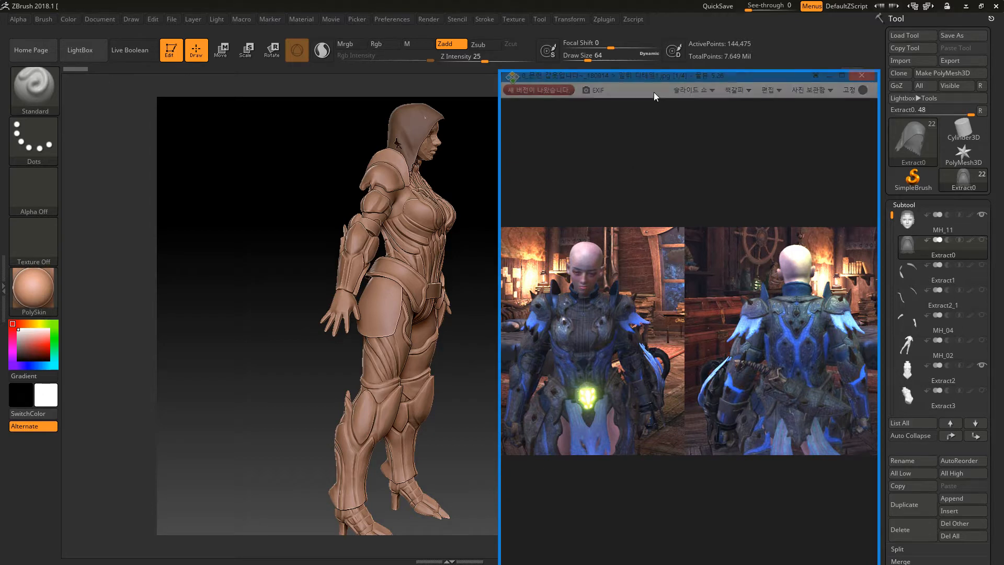
{"action": "left_click", "coordinate": [464, 337]}
{"action": "left_click_drag", "start_coordinate": [464, 337], "coordinate": [445, 332]}
Make the hip guard (Extract8) the active subtool and choose the Move Topological brush.
{"action": "mouse_move", "coordinate": [343, 347]}
{"action": "left_mouse_down", "text": "alt"}
{"action": "mouse_move", "coordinate": [349, 433]}
{"action": "mouse_move", "coordinate": [408, 400]}
{"action": "left_mouse_up", "text": "alt"}
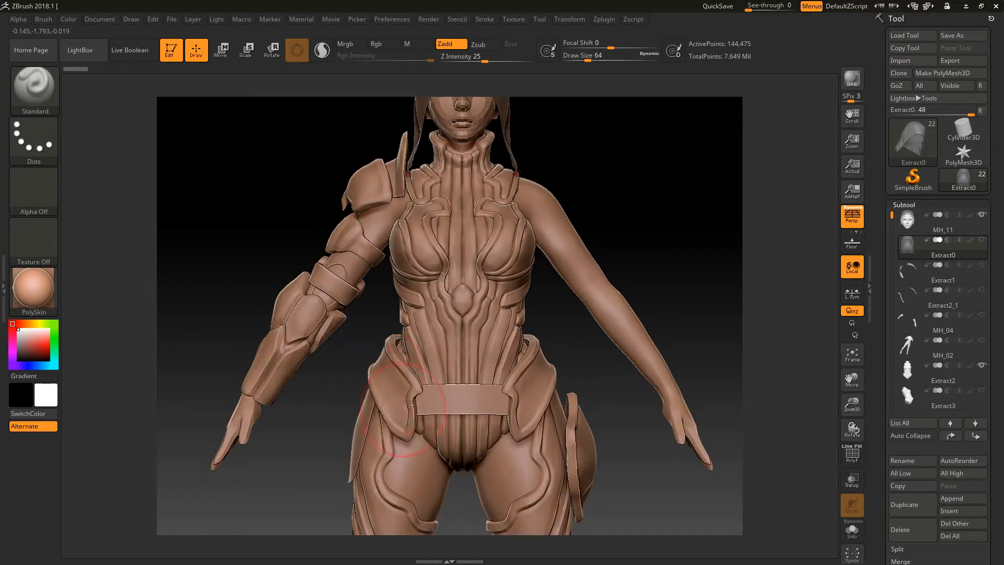
{"action": "left_click", "coordinate": [395, 373], "text": "alt"}
{"action": "mouse_move", "coordinate": [332, 437]}
{"action": "left_mouse_down", "text": "alt"}
{"action": "mouse_move", "coordinate": [394, 330]}
{"action": "mouse_move", "coordinate": [437, 358]}
{"action": "left_mouse_up", "text": "alt"}
{"action": "left_click", "coordinate": [36, 89]}
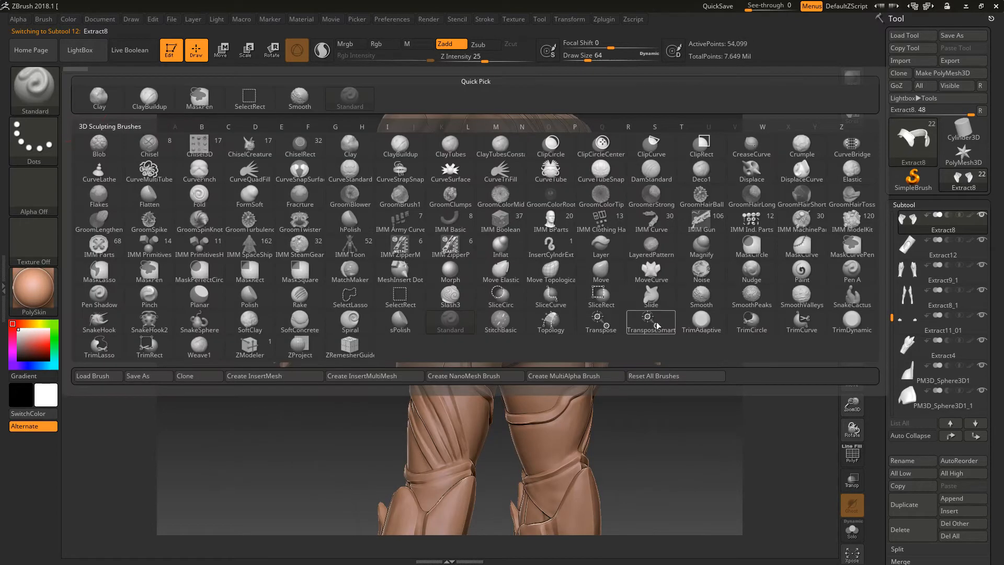
{"action": "left_click", "coordinate": [550, 271]}
Reduce the brush to Draw Size 36 and push the hip guard's pointed lower tip into shape.
{"action": "key", "text": "]"}
{"action": "left_click_drag", "start_coordinate": [481, 312], "coordinate": [489, 301]}
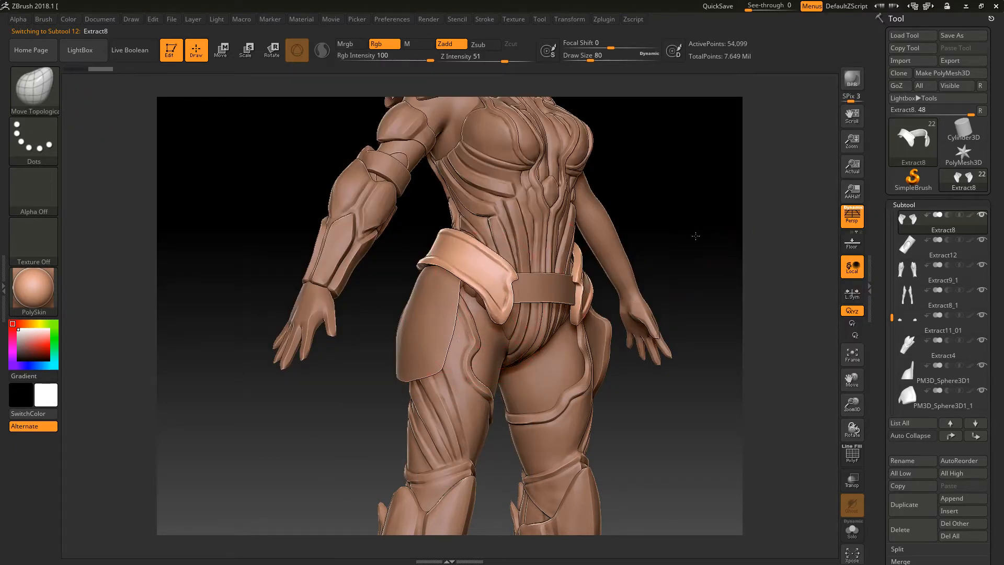
{"action": "left_click_drag", "start_coordinate": [695, 236], "coordinate": [699, 306], "text": "alt"}
{"action": "key", "text": "["}
{"action": "key", "text": "["}
{"action": "key", "text": "["}
{"action": "key", "text": "["}
{"action": "key", "text": "["}
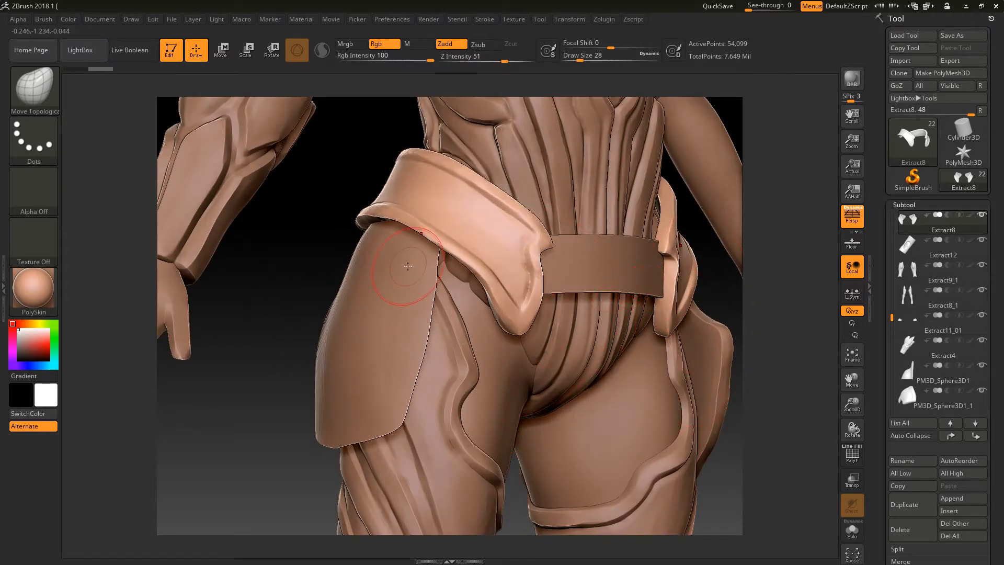
{"action": "mouse_move", "coordinate": [515, 320]}
{"action": "left_mouse_down"}
{"action": "mouse_move", "coordinate": [512, 333]}
{"action": "mouse_move", "coordinate": [529, 328]}
{"action": "left_mouse_up"}
{"action": "left_click_drag", "start_coordinate": [753, 211], "coordinate": [779, 212]}
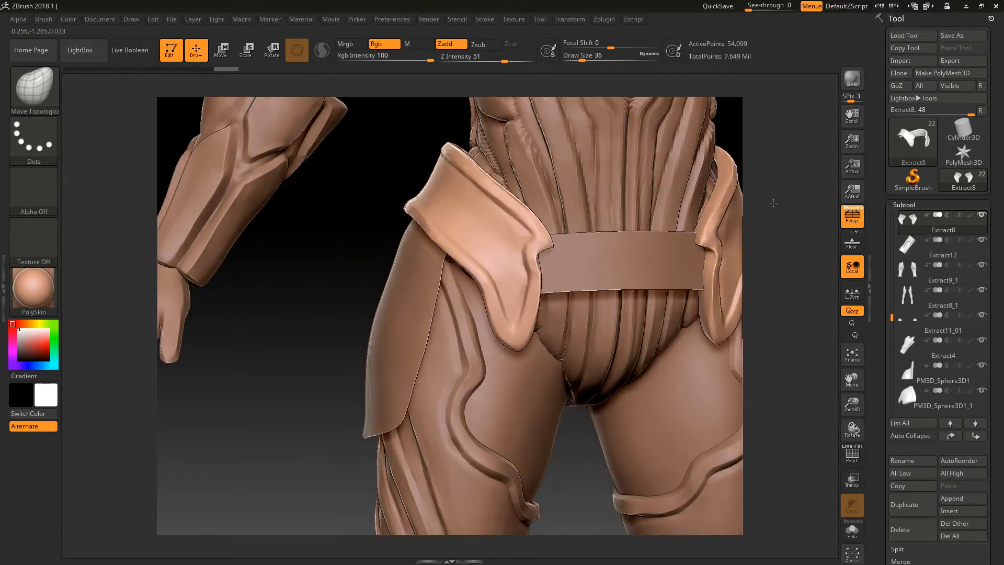
Reshape the hip guard's outline with Move Topological strokes at the edge beside the belt, the lower tip and the outer side.
{"action": "left_click_drag", "start_coordinate": [538, 263], "coordinate": [533, 265]}
{"action": "left_click_drag", "start_coordinate": [534, 271], "coordinate": [531, 275]}
{"action": "key", "text": "ctrl+z"}
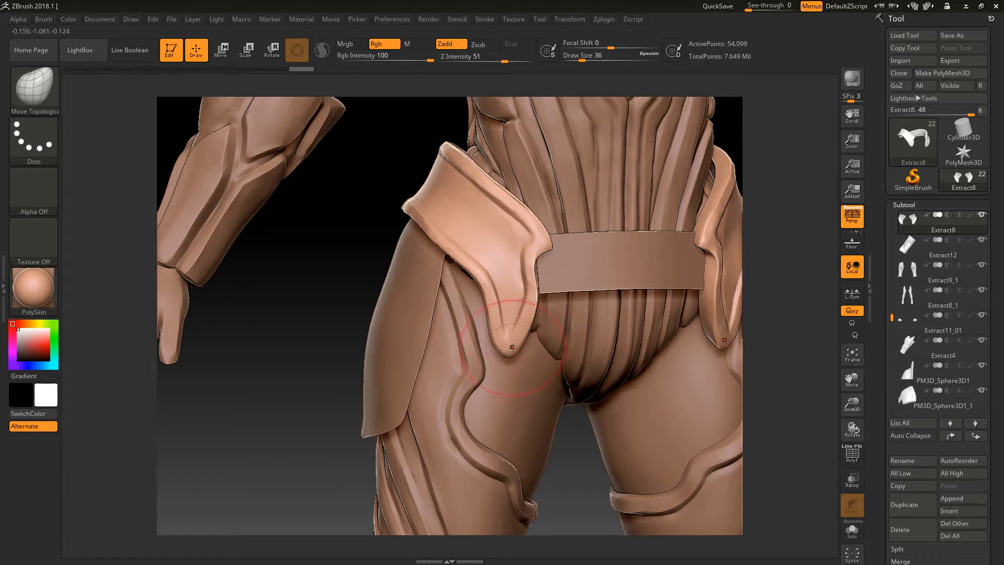
{"action": "mouse_move", "coordinate": [513, 351]}
{"action": "left_mouse_down"}
{"action": "mouse_move", "coordinate": [501, 354]}
{"action": "mouse_move", "coordinate": [483, 305]}
{"action": "left_mouse_up"}
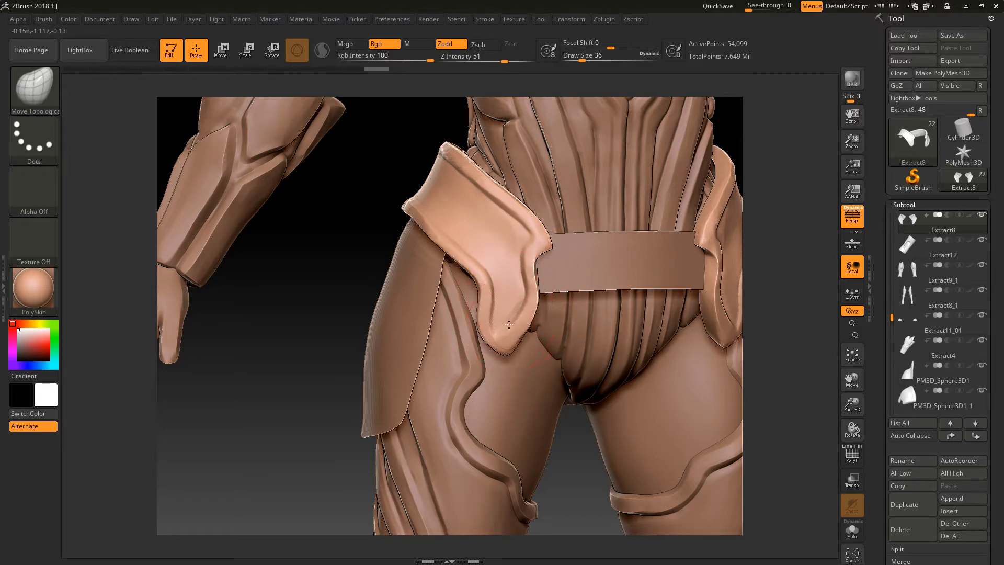
{"action": "left_click_drag", "start_coordinate": [517, 335], "coordinate": [503, 355]}
{"action": "left_click_drag", "start_coordinate": [402, 358], "coordinate": [429, 340]}
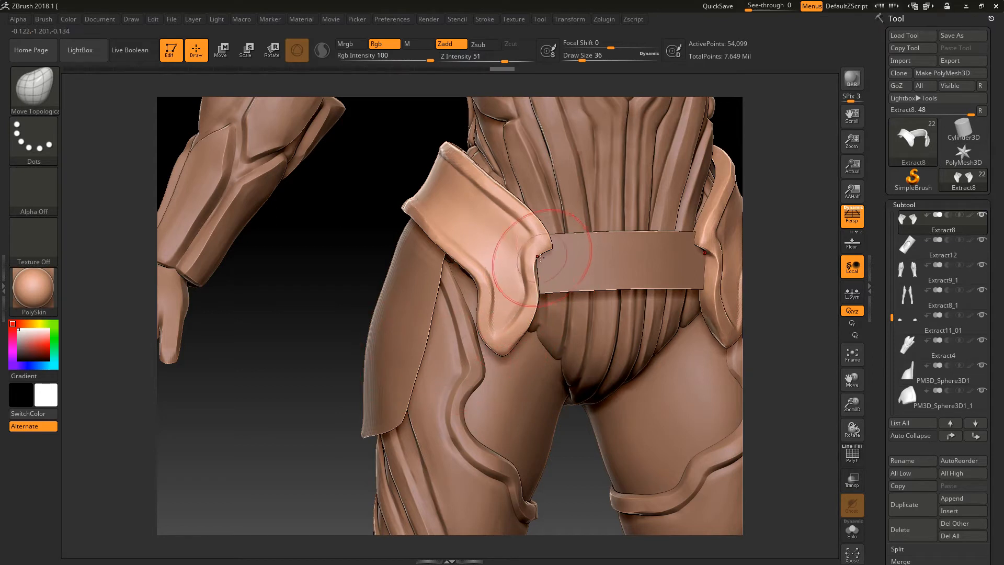
{"action": "left_click_drag", "start_coordinate": [545, 253], "coordinate": [550, 249]}
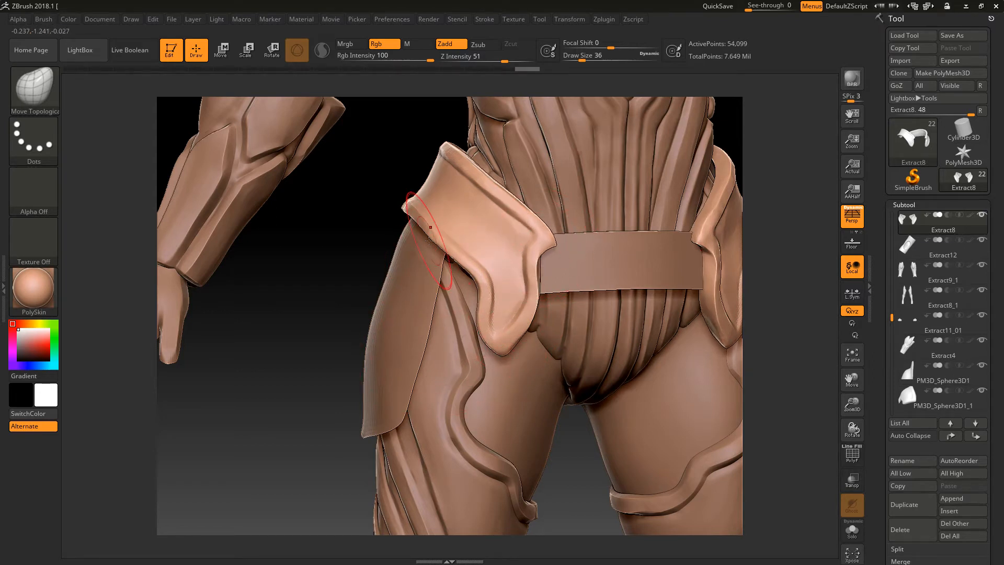
{"action": "left_click_drag", "start_coordinate": [416, 213], "coordinate": [422, 216]}
Examine the reshaped hip guards from the back and front of the figure.
{"action": "left_click_drag", "start_coordinate": [314, 350], "coordinate": [344, 301], "text": "alt"}
{"action": "left_click_drag", "start_coordinate": [345, 370], "coordinate": [328, 476], "text": "alt"}
{"action": "left_click_drag", "start_coordinate": [336, 426], "coordinate": [659, 387]}
{"action": "left_click_drag", "start_coordinate": [587, 273], "coordinate": [592, 298], "text": "alt"}
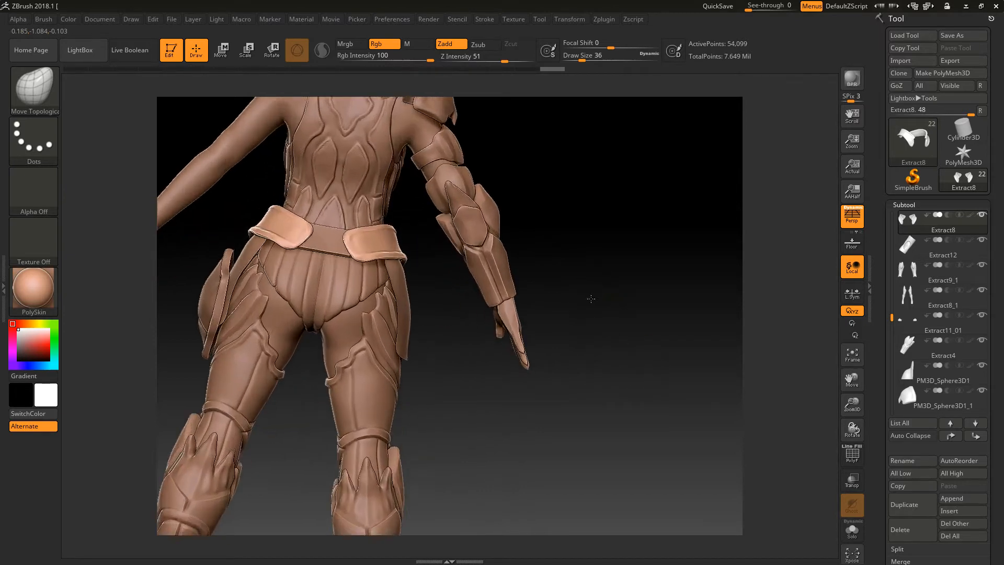
{"action": "left_click_drag", "start_coordinate": [582, 183], "coordinate": [645, 342], "text": "alt"}
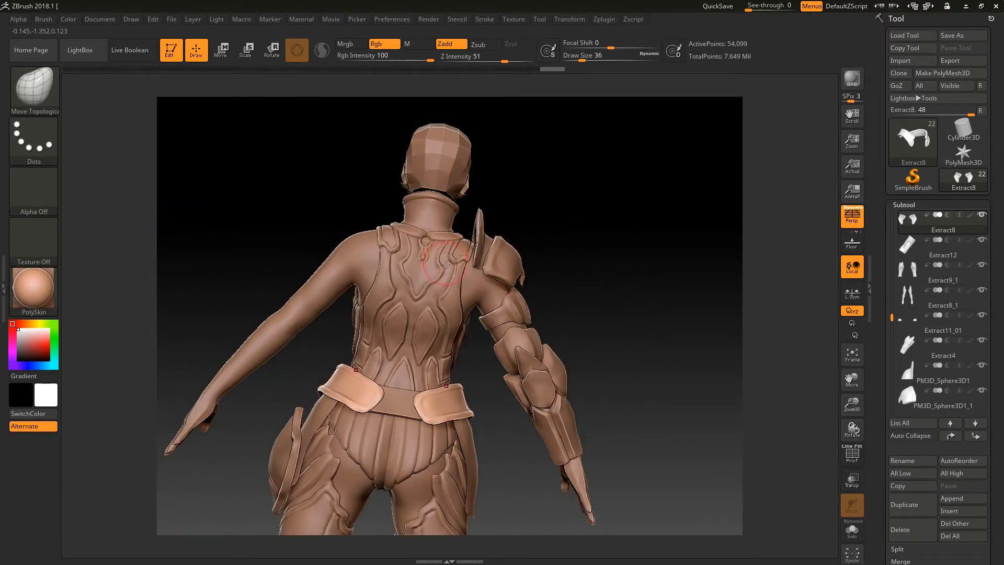
{"action": "mouse_move", "coordinate": [587, 263]}
{"action": "left_mouse_down"}
{"action": "mouse_move", "coordinate": [538, 262]}
{"action": "mouse_move", "coordinate": [525, 251]}
{"action": "mouse_move", "coordinate": [572, 230]}
{"action": "left_mouse_up"}
{"action": "mouse_move", "coordinate": [642, 193]}
{"action": "left_mouse_down", "text": "alt"}
{"action": "mouse_move", "coordinate": [639, 105]}
{"action": "mouse_move", "coordinate": [664, 293]}
{"action": "left_mouse_up", "text": "alt"}
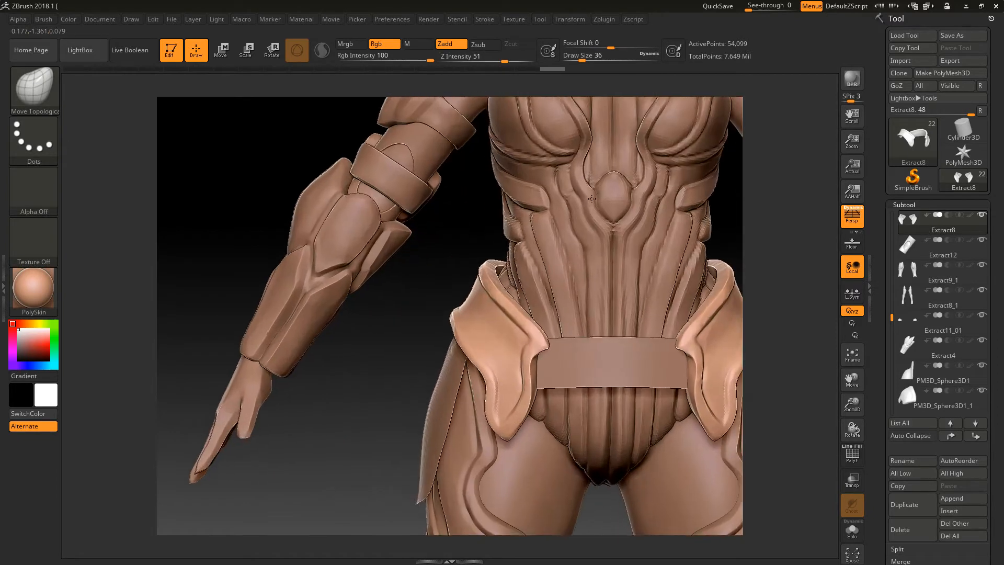
Adjust the brush size and shift the hip guards' lower tips outward with small Move Topological strokes.
{"action": "key", "text": "bracketleft"}
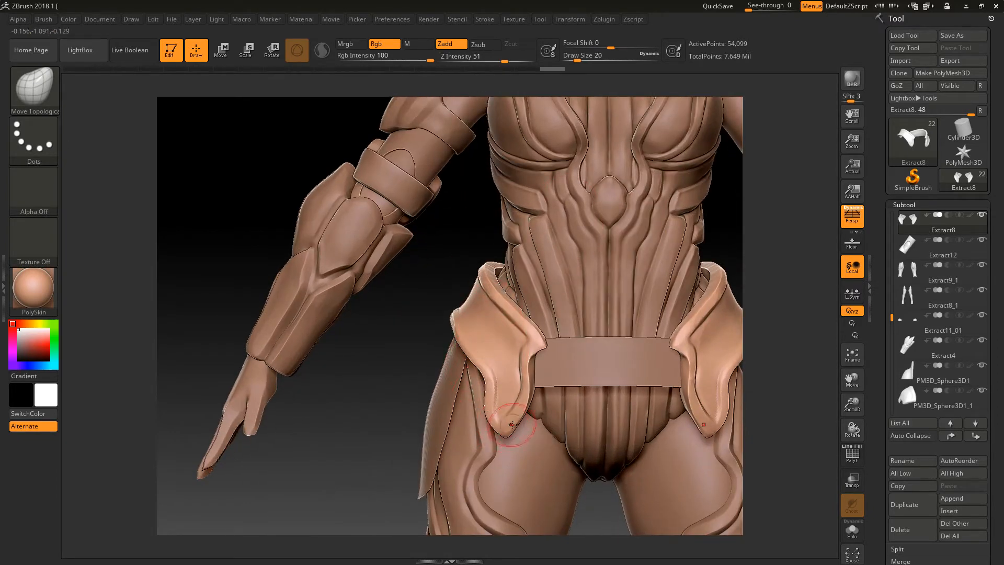
{"action": "key", "text": "bracketright"}
{"action": "left_click_drag", "start_coordinate": [514, 424], "coordinate": [506, 421]}
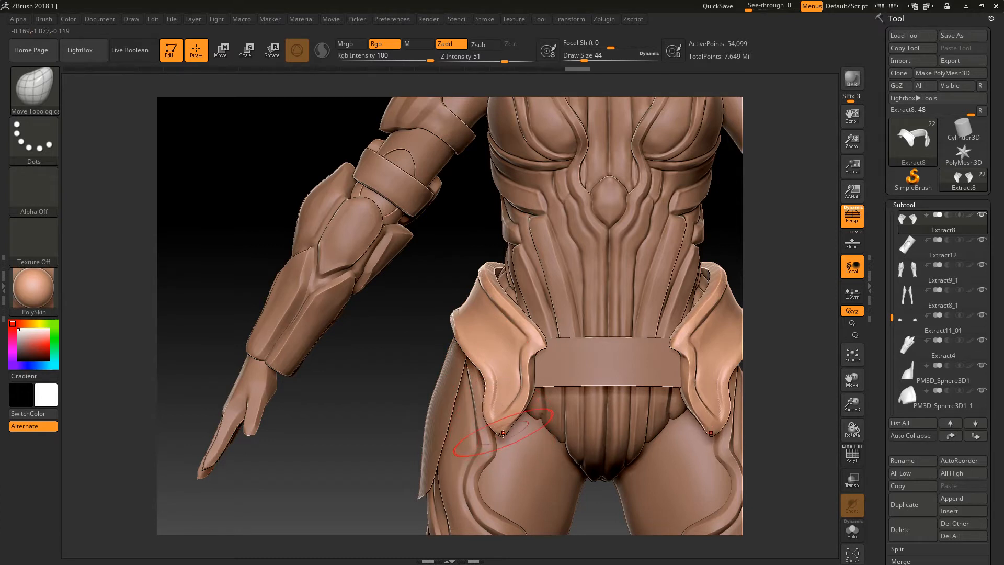
{"action": "left_click_drag", "start_coordinate": [421, 449], "coordinate": [505, 431]}
{"action": "left_click_drag", "start_coordinate": [509, 427], "coordinate": [503, 425]}
{"action": "mouse_move", "coordinate": [417, 443]}
{"action": "left_mouse_down"}
{"action": "mouse_move", "coordinate": [460, 451]}
{"action": "mouse_move", "coordinate": [417, 420]}
{"action": "left_mouse_up"}
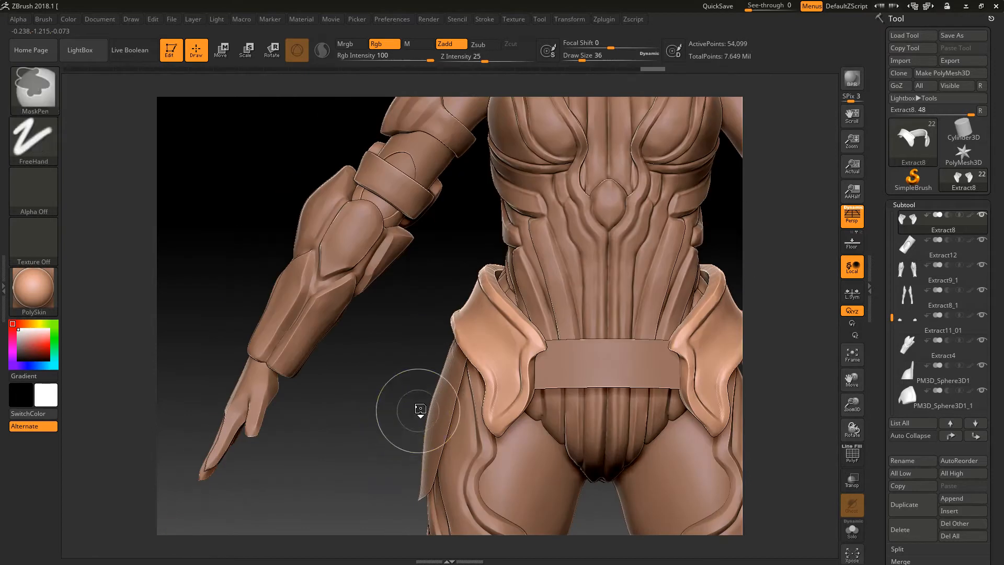
Try to cut the hip guard's lower tip at an angle with the TrimCurve brush.
{"action": "left_click", "coordinate": [28, 77]}
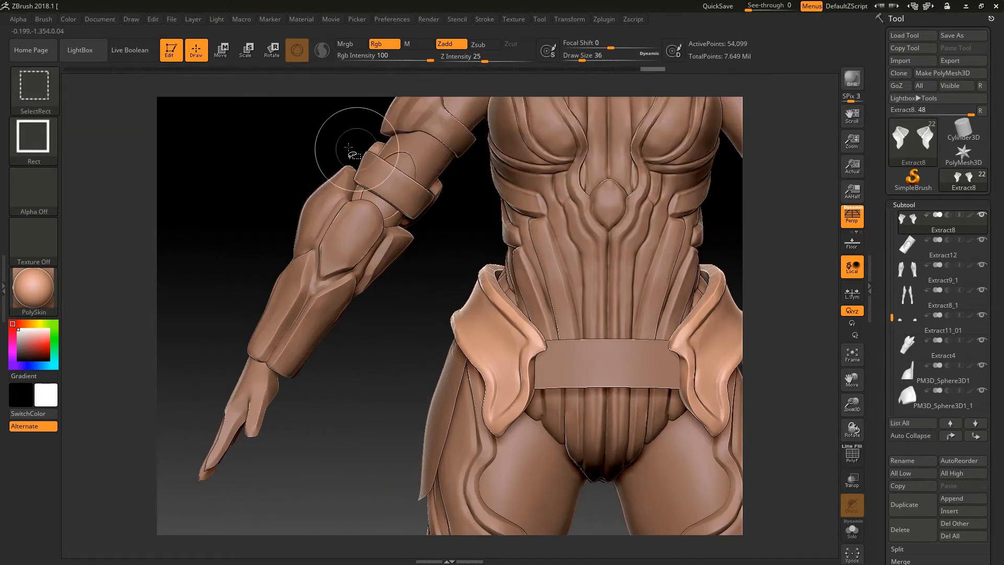
{"action": "left_click", "coordinate": [28, 77]}
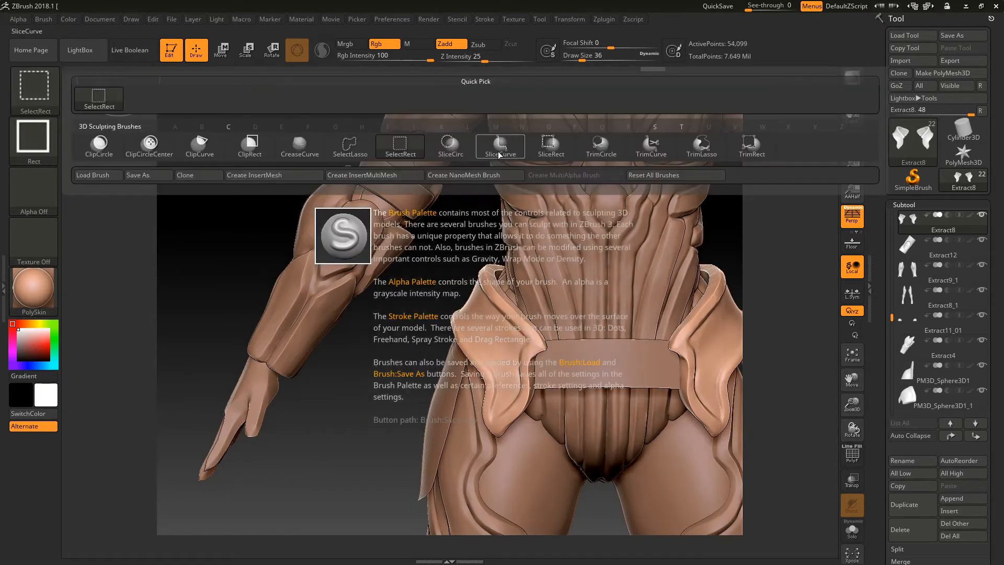
{"action": "left_click", "coordinate": [645, 152], "text": "ctrl+shift"}
{"action": "mouse_move", "coordinate": [457, 468]}
{"action": "left_mouse_down", "text": "ctrl+shift"}
{"action": "mouse_move", "coordinate": [549, 386]}
{"action": "mouse_move", "coordinate": [465, 454]}
{"action": "mouse_move", "coordinate": [479, 437]}
{"action": "left_mouse_up", "text": "ctrl+shift"}
{"action": "key", "text": "ctrl+z"}
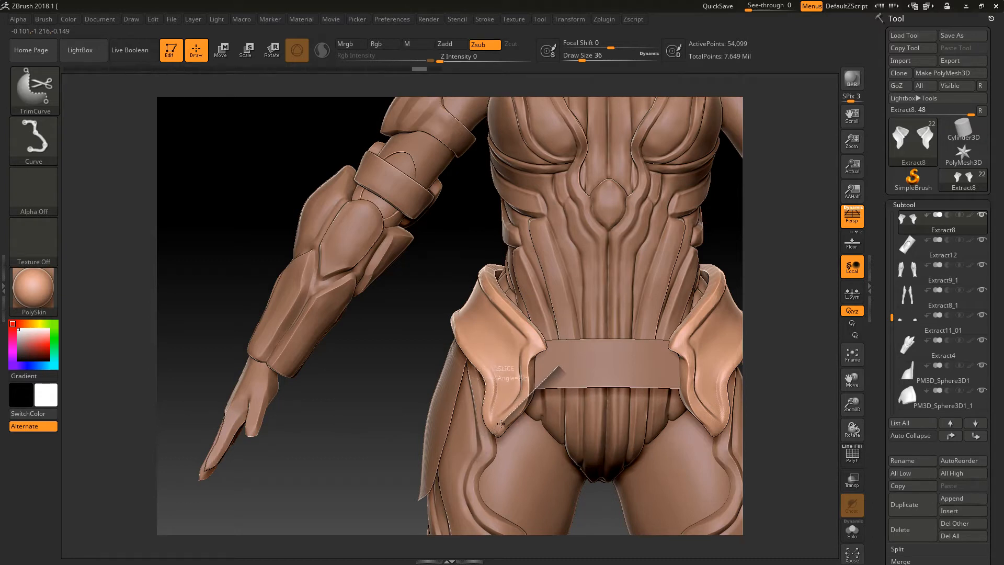
{"action": "left_click_drag", "start_coordinate": [491, 444], "coordinate": [493, 445], "text": "ctrl+shift"}
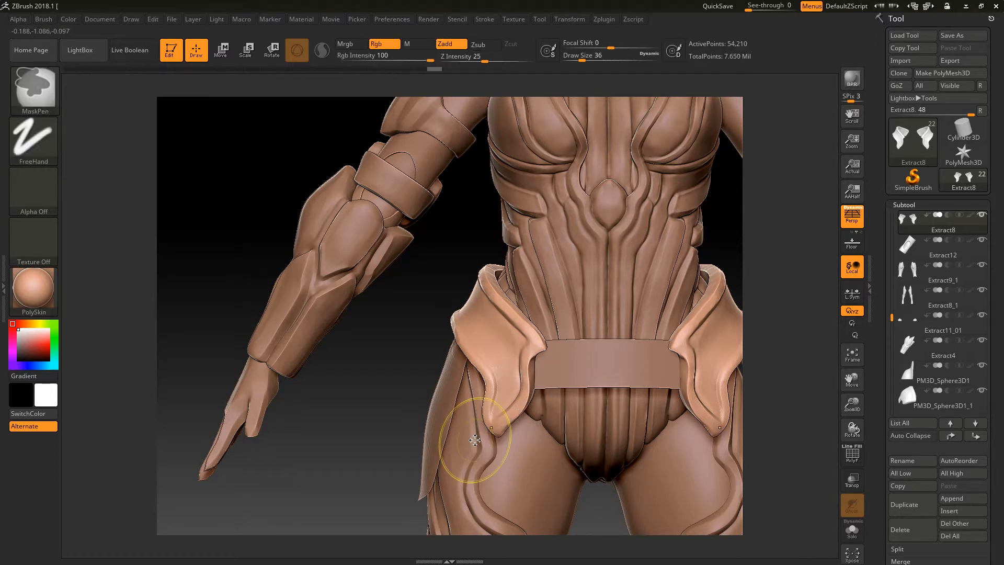
Display the hip guard's polygroups and isolate the trimmed group, choosing SelectRect to change which parts are visible.
{"action": "key", "text": "shift+f"}
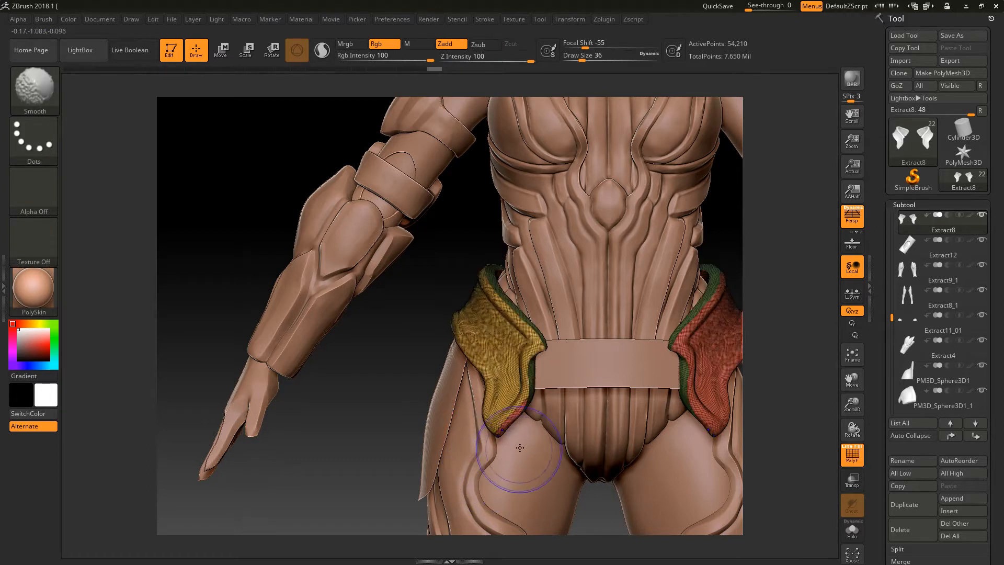
{"action": "left_click", "coordinate": [517, 413], "text": "ctrl+shift"}
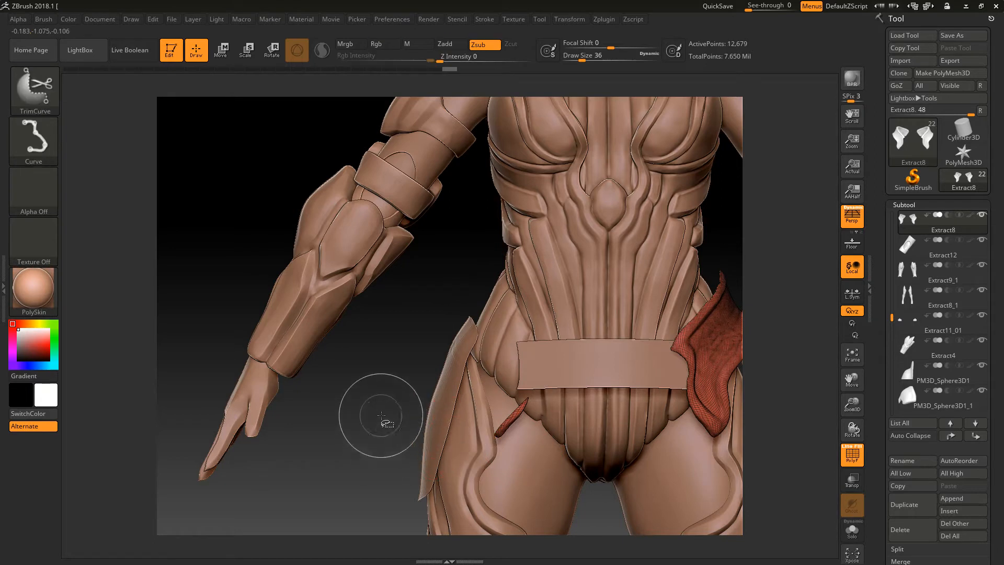
{"action": "left_click", "coordinate": [50, 96], "text": "ctrl+shift"}
{"action": "left_click", "coordinate": [101, 101], "text": "ctrl+shift"}
{"action": "mouse_move", "coordinate": [346, 448]}
{"action": "left_mouse_down", "text": "ctrl+shift"}
{"action": "mouse_move", "coordinate": [319, 487]}
{"action": "mouse_move", "coordinate": [349, 471]}
{"action": "left_mouse_up", "text": "ctrl+shift"}
{"action": "left_click", "coordinate": [349, 470], "text": "ctrl+shift"}
Undo the trim on the hip guard and turn the polyframe display off.
{"action": "key", "text": "ctrl+z"}
{"action": "key", "text": "ctrl+z"}
{"action": "key", "text": "ctrl+z"}
{"action": "key", "text": "ctrl+z"}
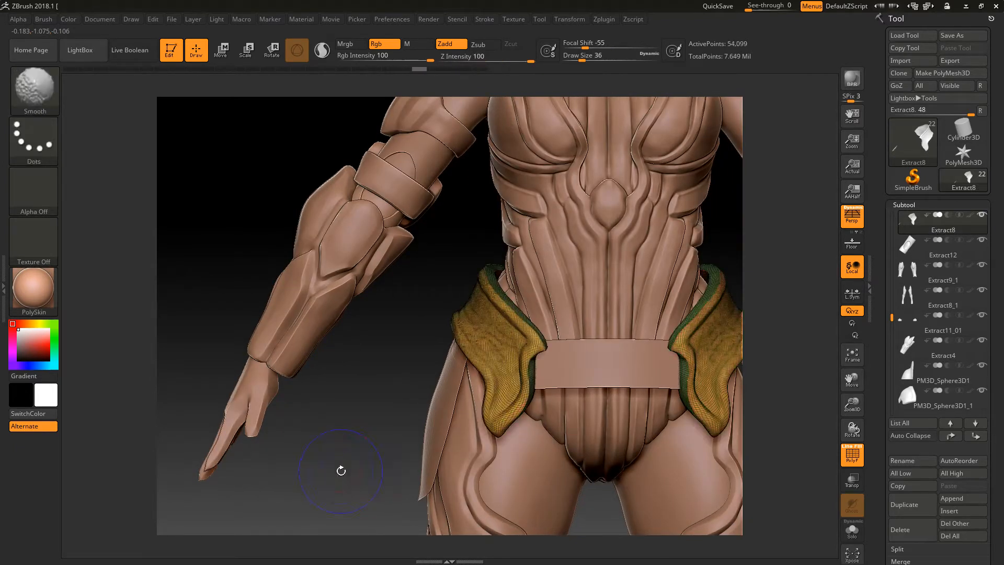
{"action": "key", "text": "shift+f"}
Review the hip guards on the whole figure from several angles and quick-save the project.
{"action": "mouse_move", "coordinate": [341, 473]}
{"action": "left_mouse_down"}
{"action": "mouse_move", "coordinate": [333, 491]}
{"action": "mouse_move", "coordinate": [371, 463]}
{"action": "mouse_move", "coordinate": [348, 472]}
{"action": "mouse_move", "coordinate": [385, 393]}
{"action": "left_mouse_up"}
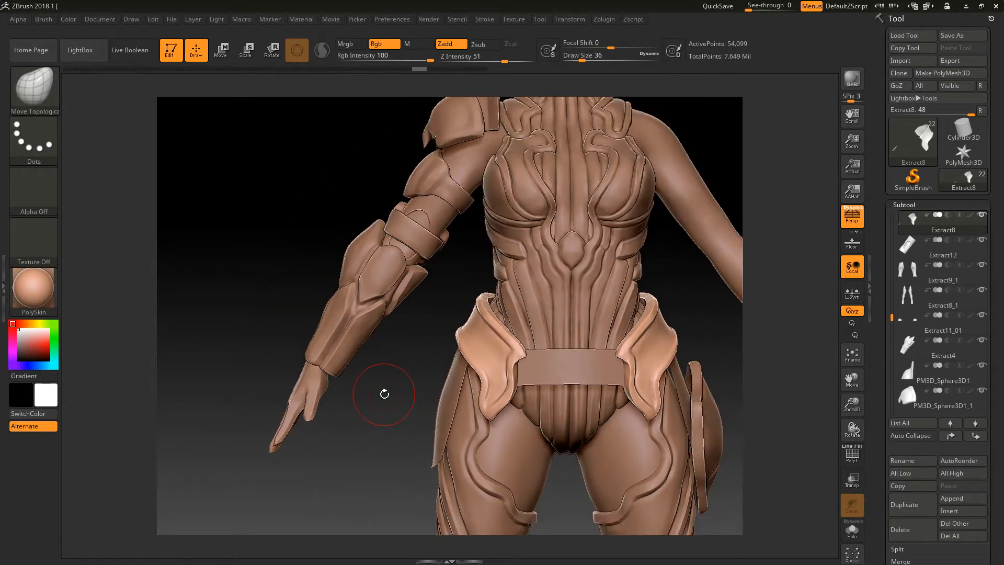
{"action": "left_click_drag", "start_coordinate": [383, 429], "coordinate": [383, 405], "text": "alt"}
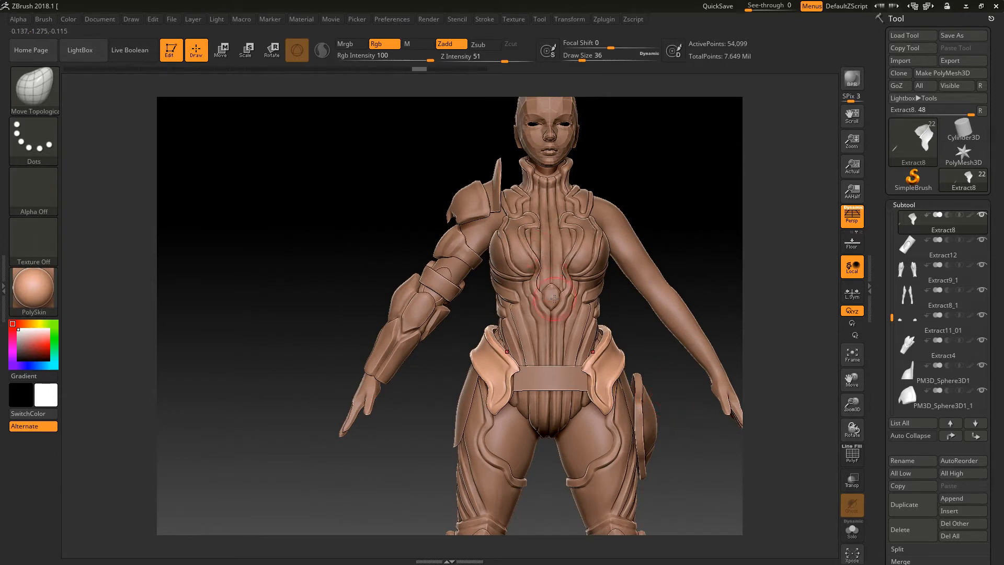
{"action": "left_click_drag", "start_coordinate": [722, 251], "coordinate": [602, 228], "text": "alt"}
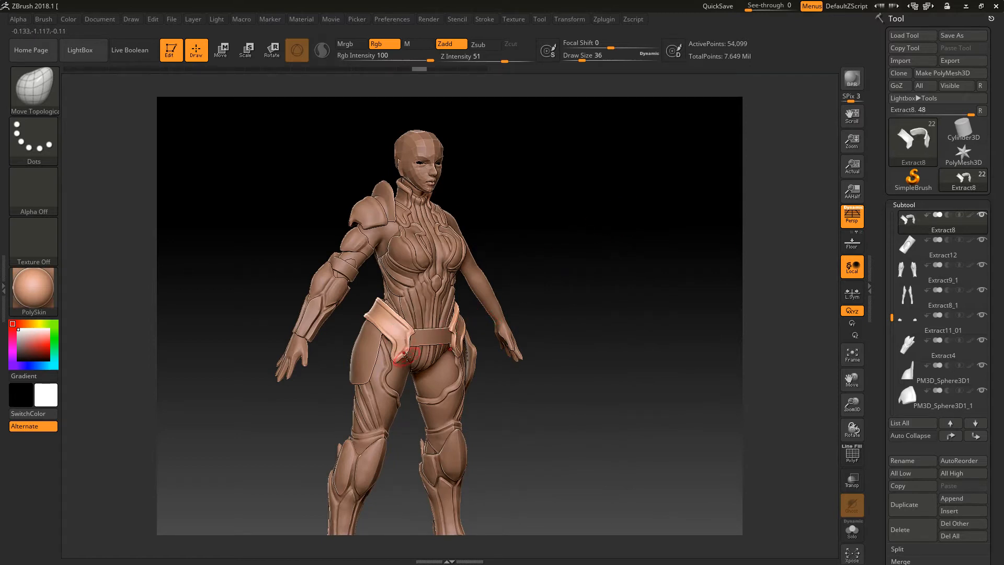
{"action": "left_click_drag", "start_coordinate": [630, 388], "coordinate": [649, 381], "text": "shift"}
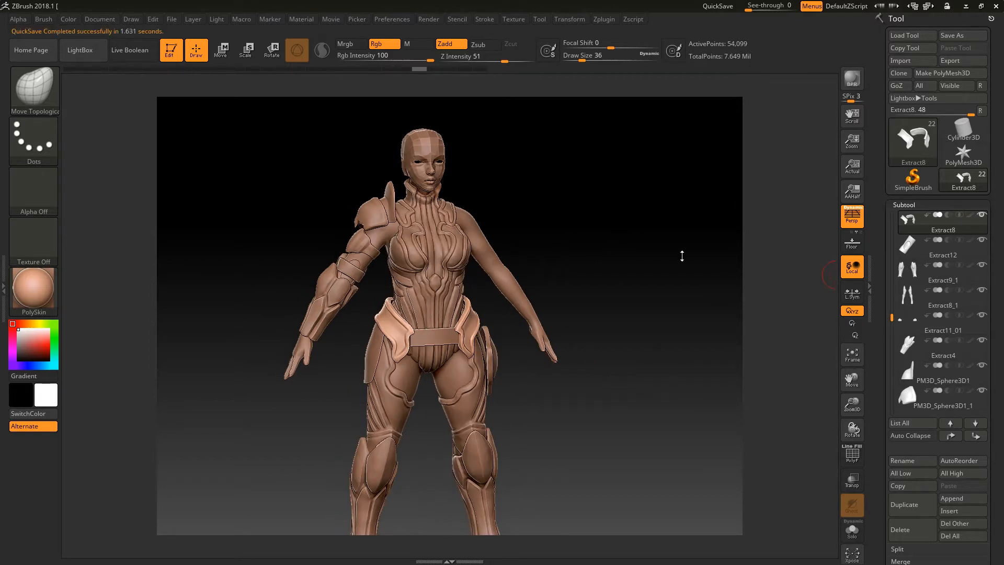
{"action": "left_click_drag", "start_coordinate": [638, 326], "coordinate": [622, 326]}
Switch to 3ds Max with sonson.max, turn on edged faces and select the character mesh.
{"action": "key", "text": "alt+Tab"}
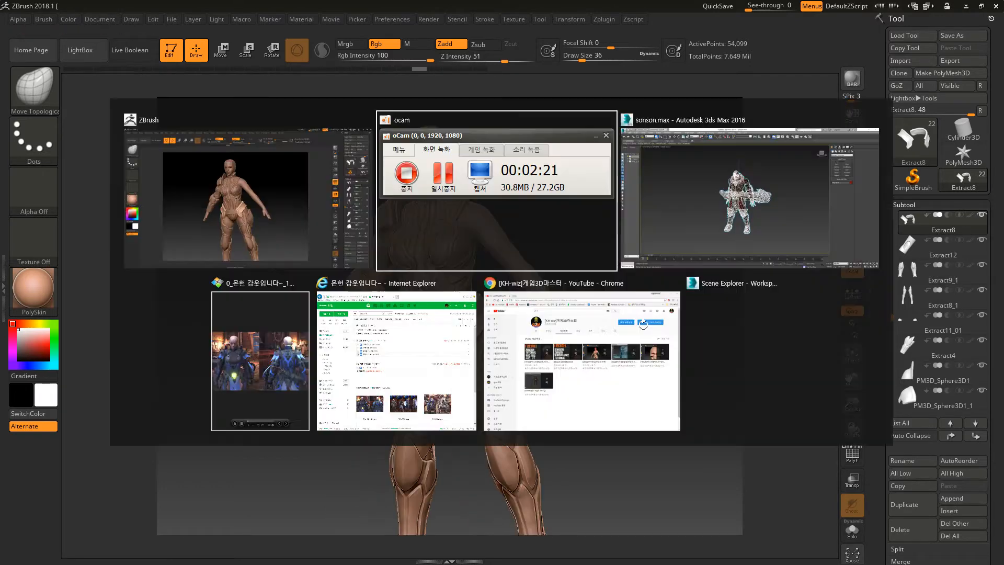
{"action": "key", "text": "alt+Tab"}
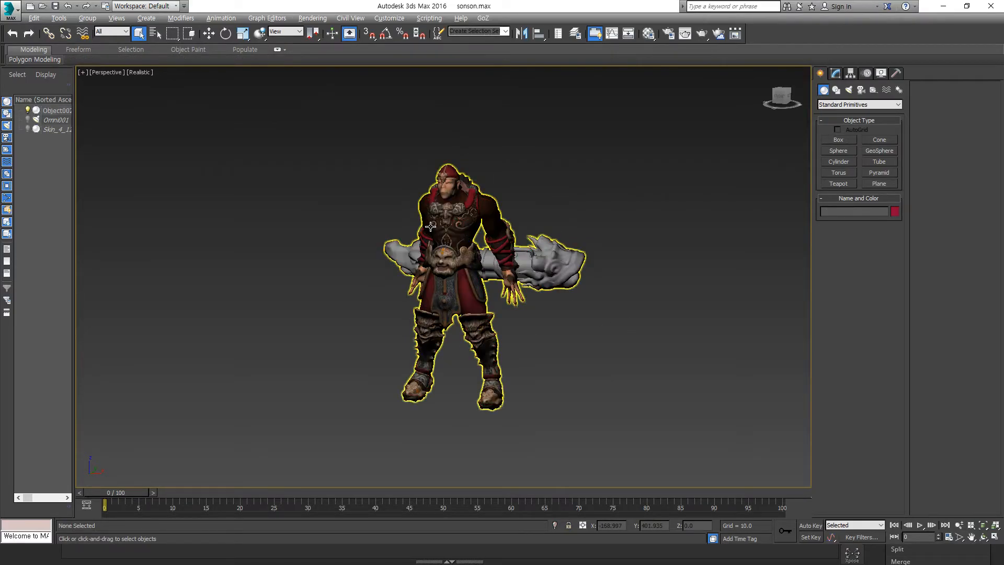
{"action": "middle_click_drag", "start_coordinate": [430, 227], "coordinate": [471, 226], "text": "alt"}
{"action": "scroll", "coordinate": [471, 227], "scroll_direction": "up", "scroll_amount": 5}
{"action": "key", "text": "F4"}
{"action": "scroll", "coordinate": [521, 144], "scroll_direction": "up", "scroll_amount": 5}
{"action": "middle_click_drag", "start_coordinate": [518, 143], "coordinate": [508, 272]}
{"action": "left_click", "coordinate": [494, 199]}
Examine the wireframe of the character's face-shaped belt and armour from the side, up close and from the front.
{"action": "scroll", "coordinate": [520, 234], "scroll_direction": "down", "scroll_amount": 6}
{"action": "middle_click_drag", "start_coordinate": [552, 325], "coordinate": [446, 265], "text": "alt"}
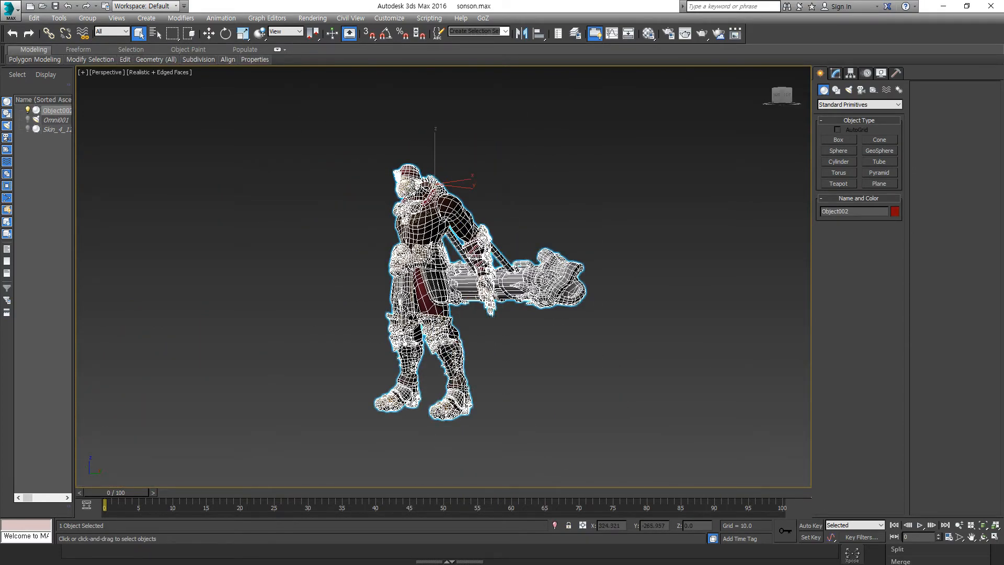
{"action": "scroll", "coordinate": [428, 260], "scroll_direction": "up", "scroll_amount": 6}
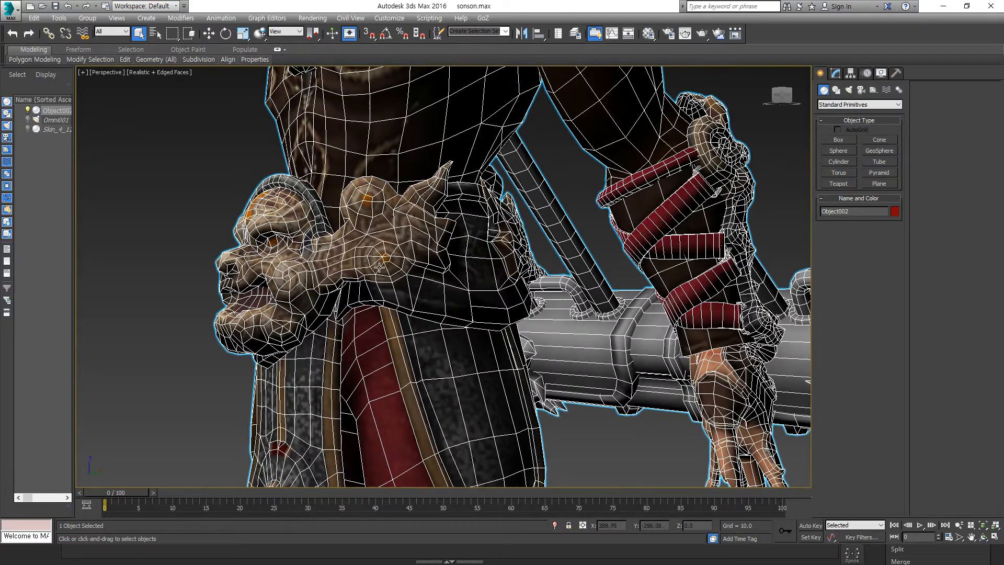
{"action": "scroll", "coordinate": [298, 290], "scroll_direction": "down", "scroll_amount": 6}
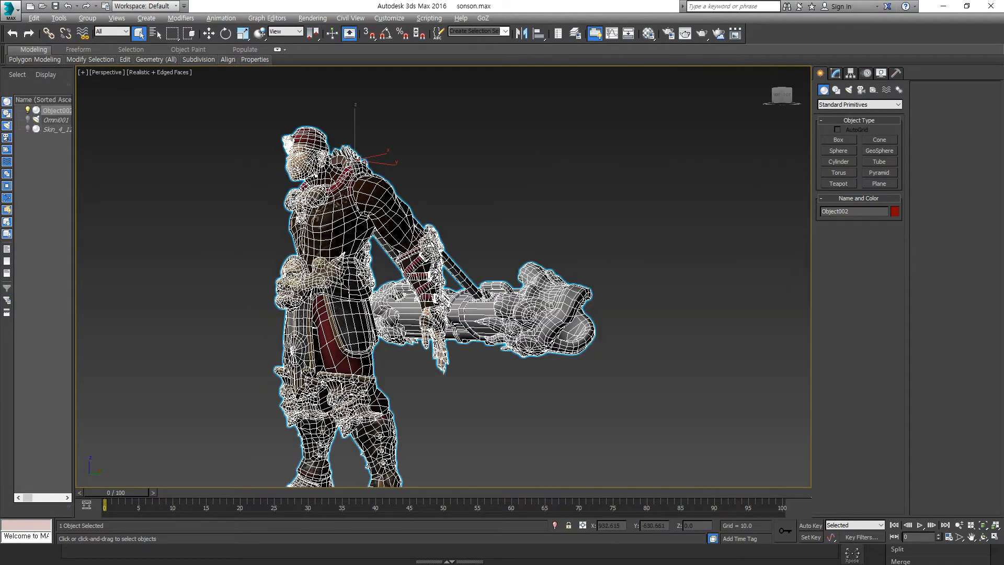
{"action": "middle_click_drag", "start_coordinate": [323, 288], "coordinate": [594, 303], "text": "alt"}
{"action": "mouse_move", "coordinate": [448, 328]}
{"action": "middle_mouse_down", "text": "alt"}
{"action": "mouse_move", "coordinate": [405, 326]}
{"action": "mouse_move", "coordinate": [399, 342]}
{"action": "mouse_move", "coordinate": [435, 349]}
{"action": "mouse_move", "coordinate": [431, 335]}
{"action": "mouse_move", "coordinate": [455, 310]}
{"action": "middle_mouse_up", "text": "alt"}
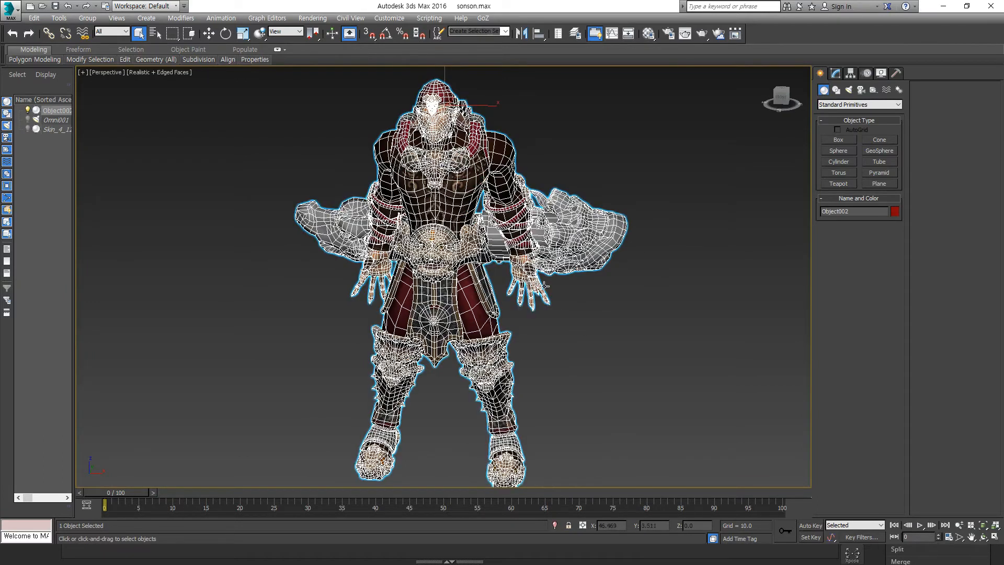
In element mode, move the face-shaped belt sideways away from the body and select the weapon's small end piece.
{"action": "left_click", "coordinate": [836, 74]}
{"action": "key", "text": "5"}
{"action": "left_click", "coordinate": [451, 251]}
{"action": "key", "text": "w"}
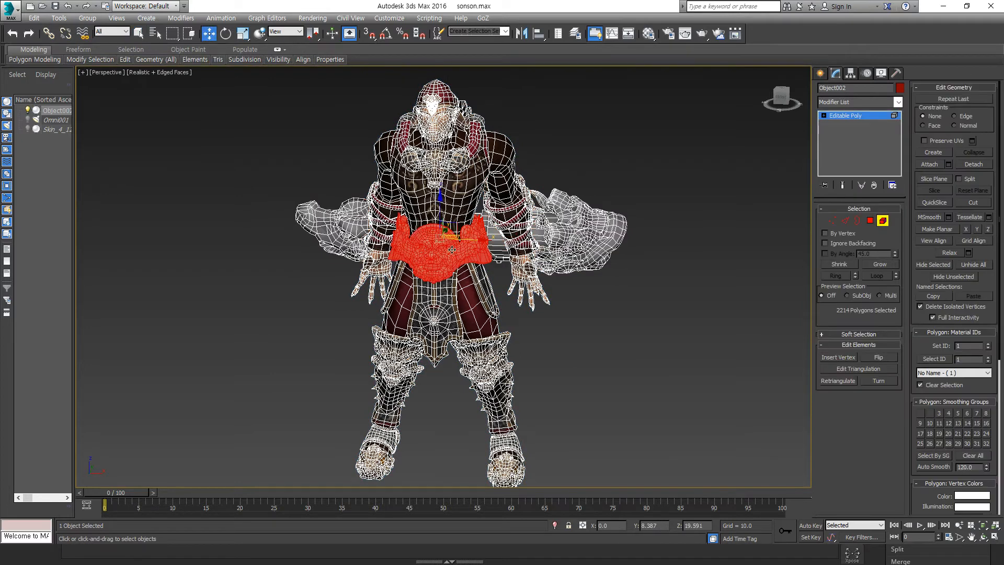
{"action": "left_click_drag", "start_coordinate": [462, 240], "coordinate": [229, 227]}
{"action": "left_click", "coordinate": [314, 229]}
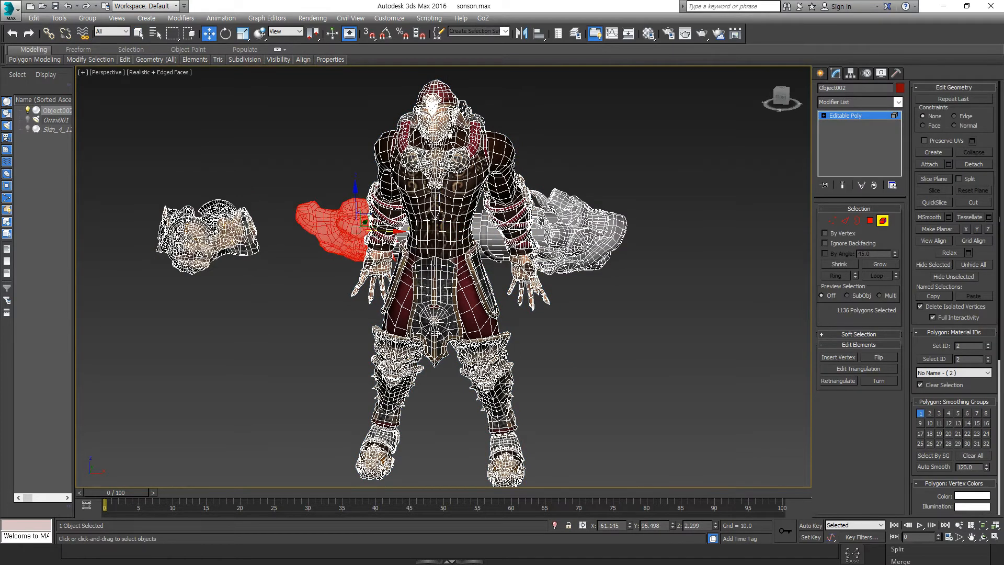
Move the weapon's spiked end piece, the adjacent hand and that side's knee guard away from the body as separate elements.
{"action": "left_click_drag", "start_coordinate": [365, 222], "coordinate": [309, 224]}
{"action": "left_click", "coordinate": [366, 266]}
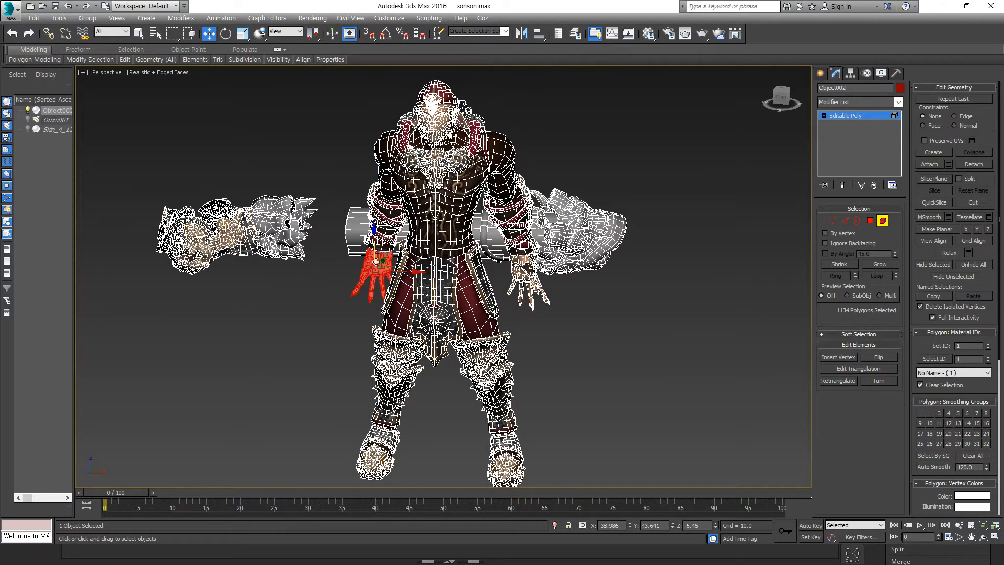
{"action": "left_click_drag", "start_coordinate": [380, 264], "coordinate": [275, 306]}
{"action": "left_click", "coordinate": [385, 237]}
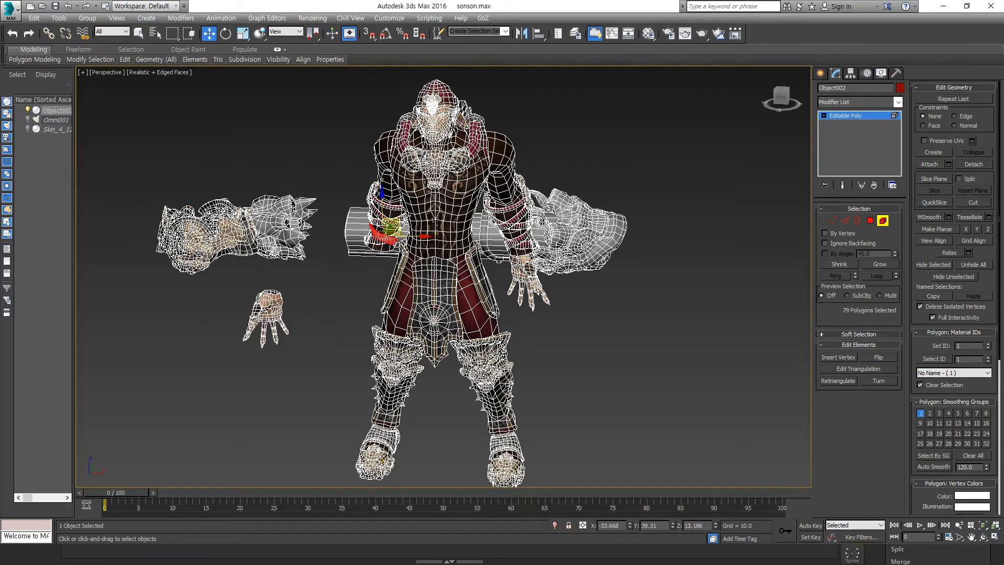
{"action": "left_click", "coordinate": [384, 353]}
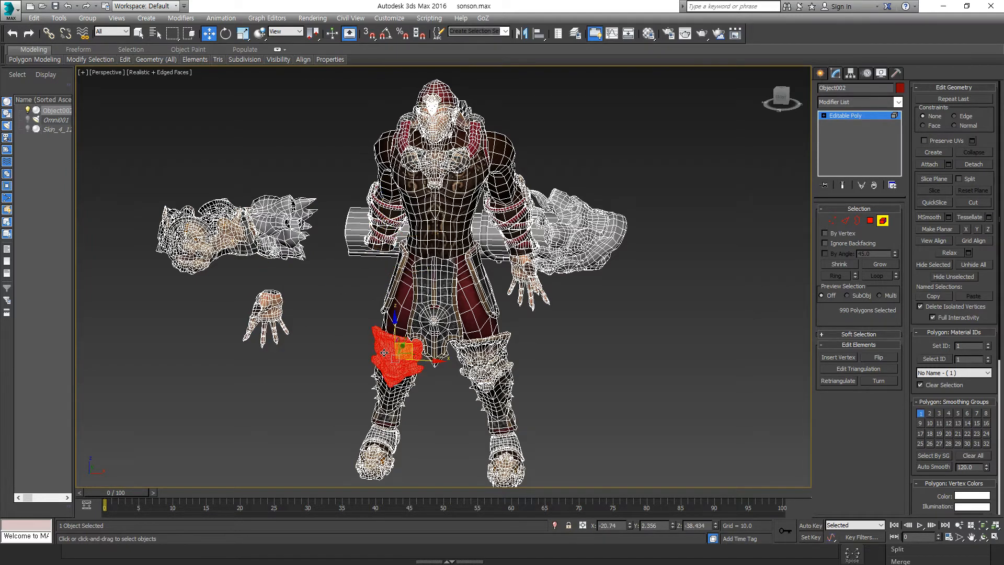
{"action": "left_click_drag", "start_coordinate": [409, 346], "coordinate": [353, 357]}
Switch back to ZBrush and frame the female armour figure from chest to knees.
{"action": "key", "text": "alt+Tab"}
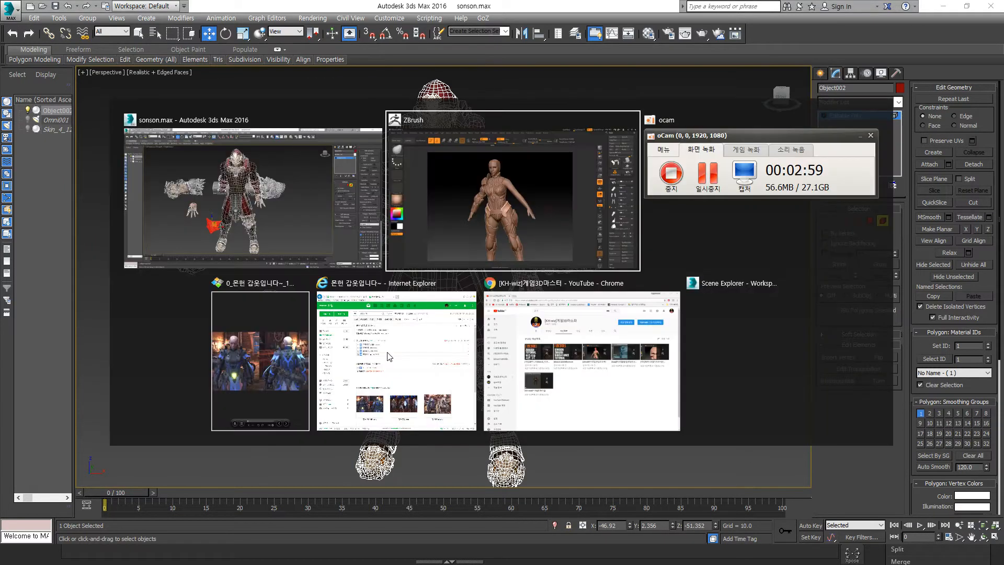
{"action": "left_click_drag", "start_coordinate": [643, 435], "coordinate": [648, 409], "text": "alt"}
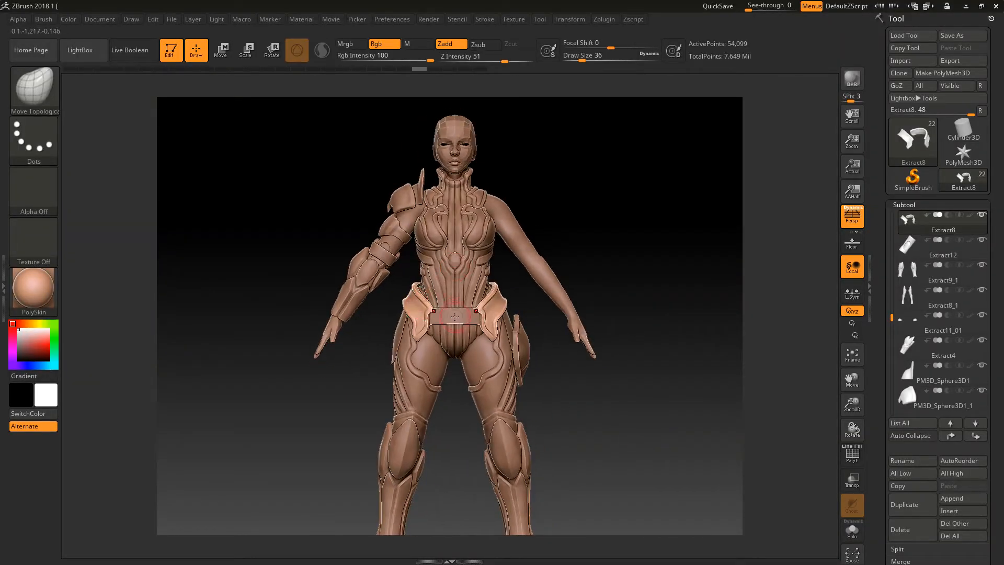
{"action": "left_click_drag", "start_coordinate": [603, 294], "coordinate": [611, 345], "text": "alt"}
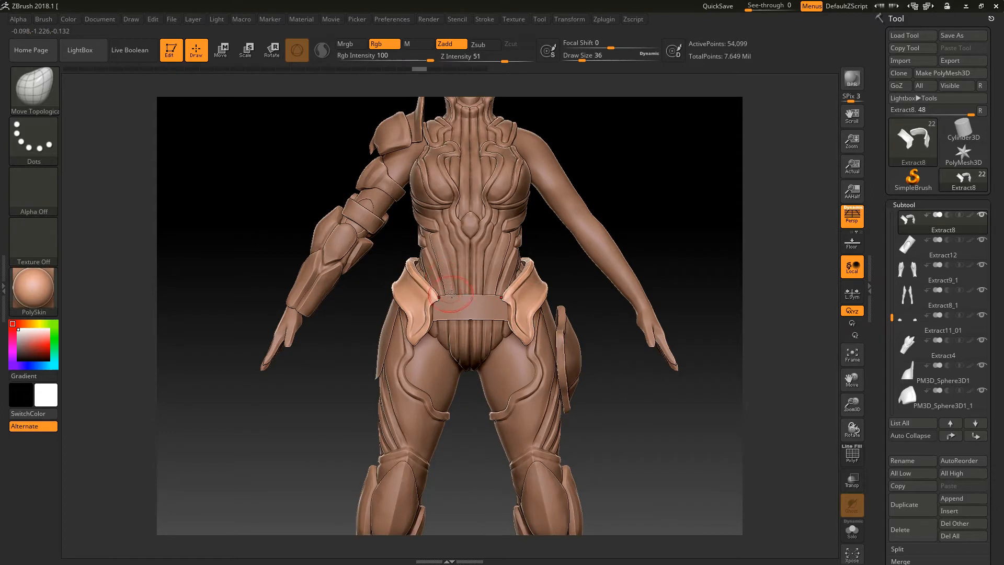
Bring up the blue armour reference image beside the sculpt and study how its belt and waist armour look.
{"action": "key", "text": "alt+Tab"}
{"action": "key", "text": "alt+Tab"}
{"action": "key", "text": "alt+Tab"}
{"action": "key", "text": "alt+Tab"}
{"action": "key", "text": "alt+Tab"}
{"action": "key", "text": "Escape"}
{"action": "key", "text": "alt+Tab"}
{"action": "key", "text": "alt+Tab"}
{"action": "key", "text": "alt+Tab"}
{"action": "key", "text": "alt+Tab"}
{"action": "key", "text": "alt+Tab"}
{"action": "key", "text": "alt+Tab"}
{"action": "key", "text": "alt+Tab"}
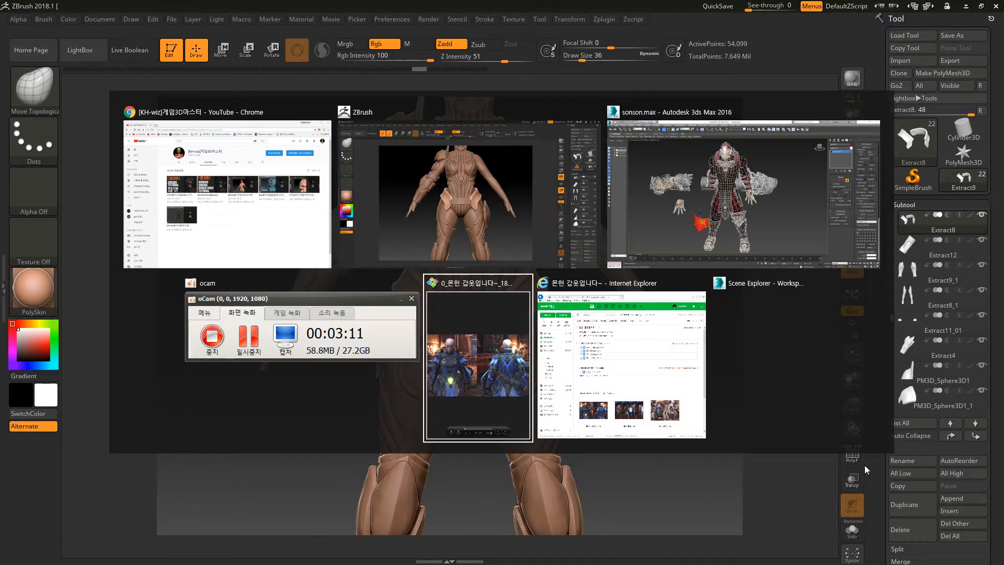
{"action": "key", "text": "alt+Tab"}
{"action": "key", "text": "alt+Tab"}
{"action": "key", "text": "alt+Tab"}
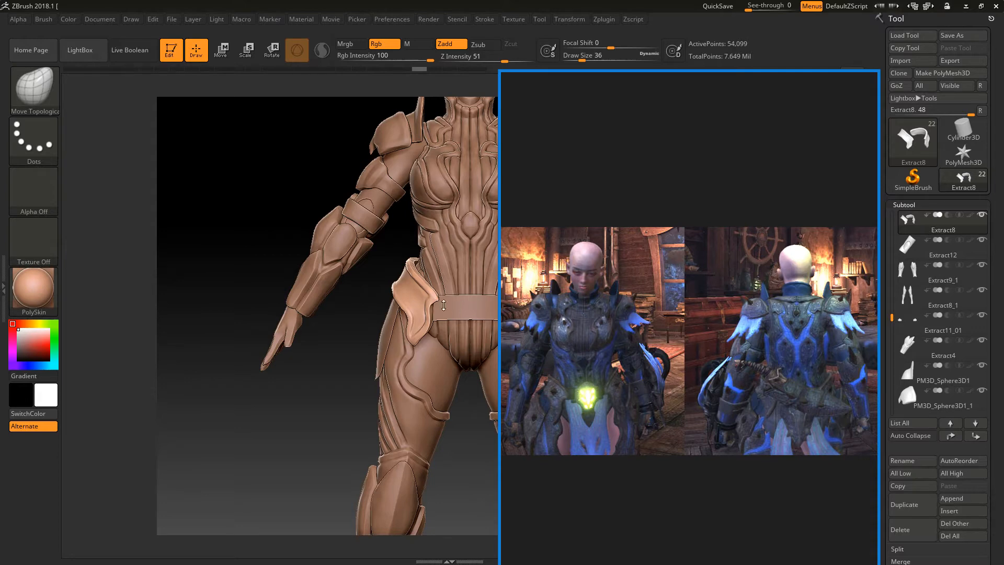
Return to the sculpt, adjust the hip guards' inner edges with the Move Topological brush at draw size 36, and select the belt piece.
{"action": "left_click", "coordinate": [349, 381]}
{"action": "left_click_drag", "start_coordinate": [303, 400], "coordinate": [301, 433]}
{"action": "left_click_drag", "start_coordinate": [322, 387], "coordinate": [418, 314]}
{"action": "mouse_move", "coordinate": [340, 378]}
{"action": "left_mouse_down"}
{"action": "mouse_move", "coordinate": [323, 388]}
{"action": "mouse_move", "coordinate": [343, 384]}
{"action": "left_mouse_up"}
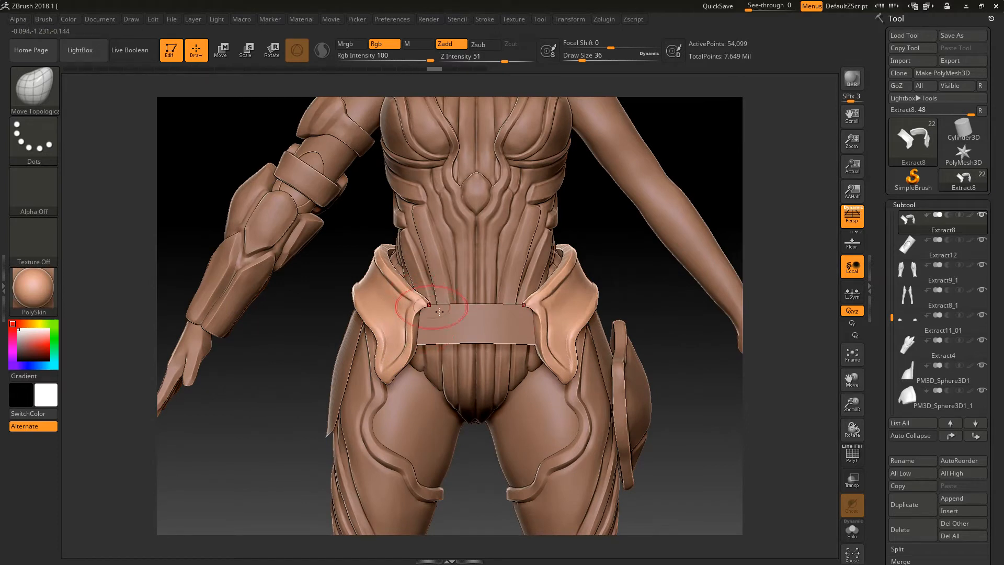
{"action": "left_click_drag", "start_coordinate": [728, 413], "coordinate": [758, 410]}
{"action": "left_click_drag", "start_coordinate": [674, 441], "coordinate": [641, 438]}
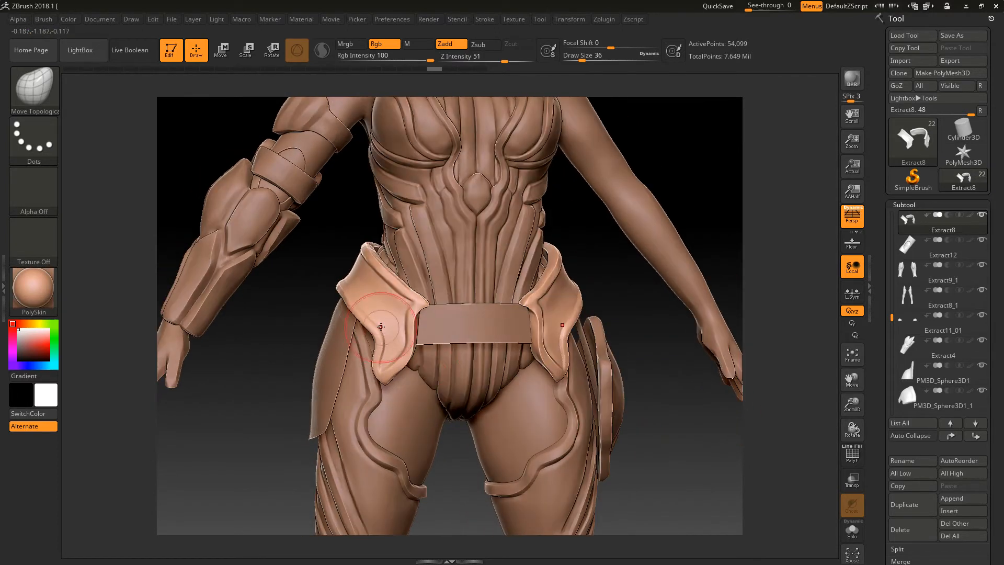
{"action": "left_click_drag", "start_coordinate": [404, 289], "coordinate": [410, 285]}
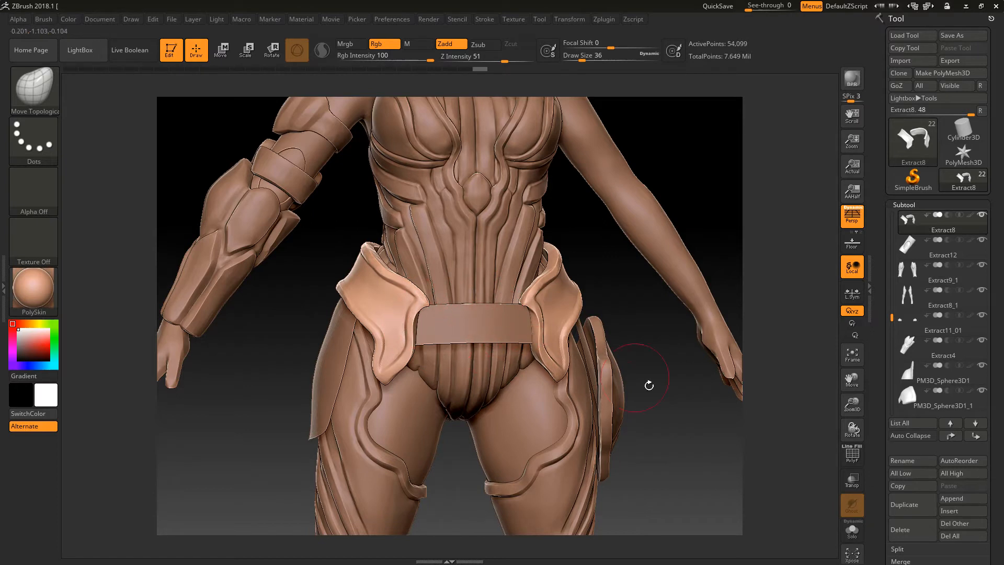
{"action": "mouse_move", "coordinate": [672, 412]}
{"action": "left_mouse_down"}
{"action": "mouse_move", "coordinate": [679, 397]}
{"action": "mouse_move", "coordinate": [685, 411]}
{"action": "left_mouse_up"}
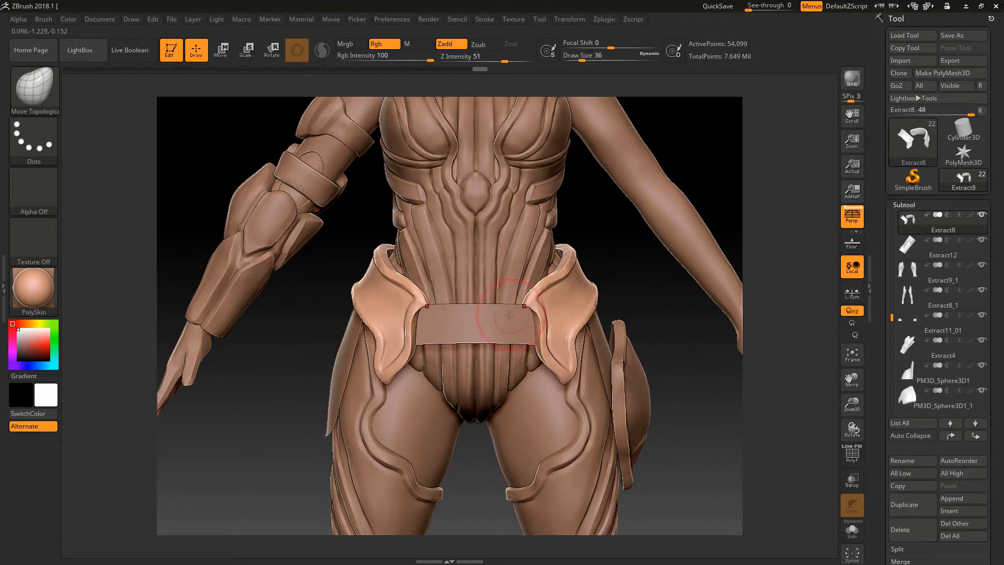
{"action": "left_click", "coordinate": [470, 303], "text": "alt"}
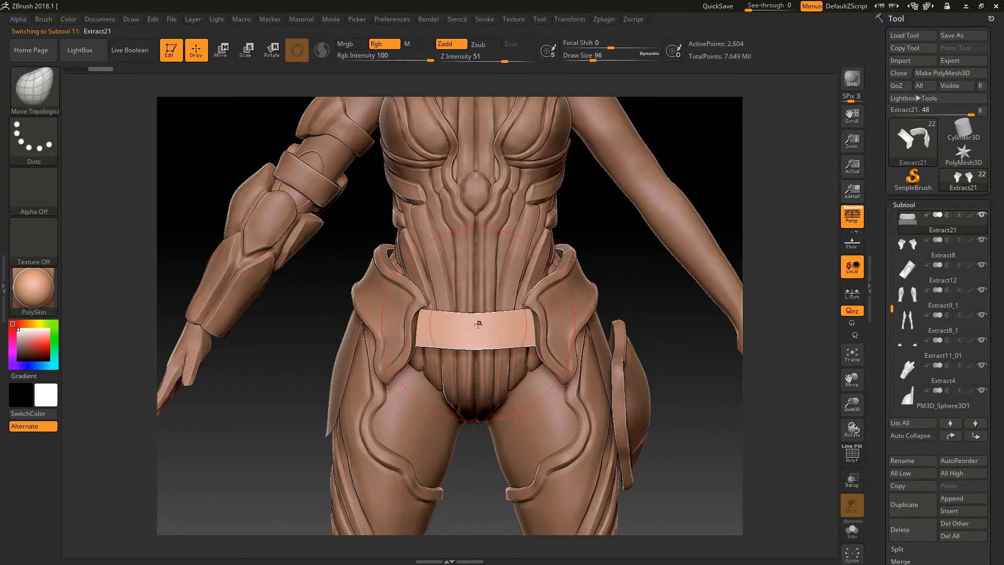
Try to bend the front belt piece with the Move Topological brush at draw size 96, and undo those strokes.
{"action": "left_click_drag", "start_coordinate": [610, 260], "coordinate": [486, 343]}
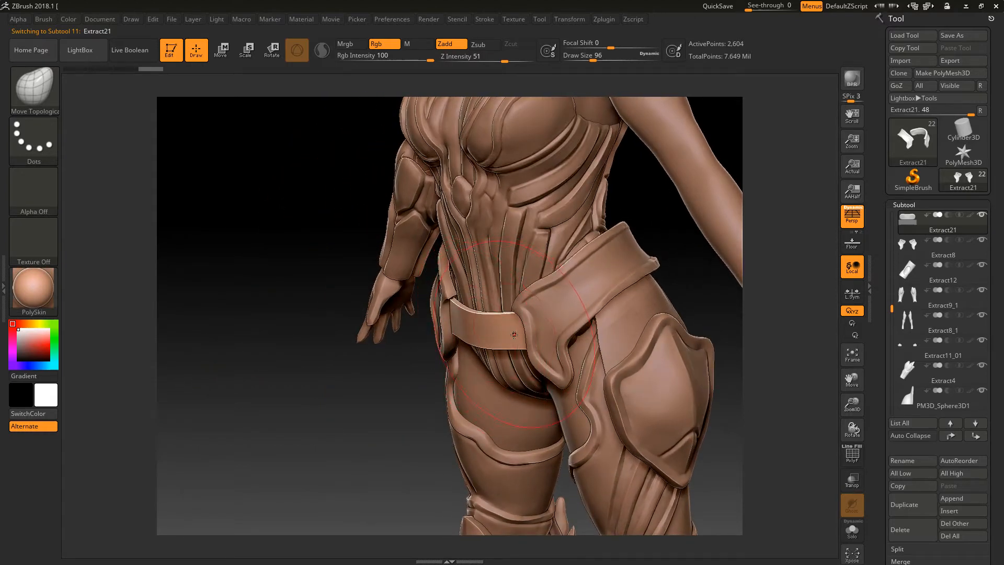
{"action": "left_click_drag", "start_coordinate": [495, 334], "coordinate": [506, 341]}
{"action": "left_click_drag", "start_coordinate": [380, 420], "coordinate": [408, 298]}
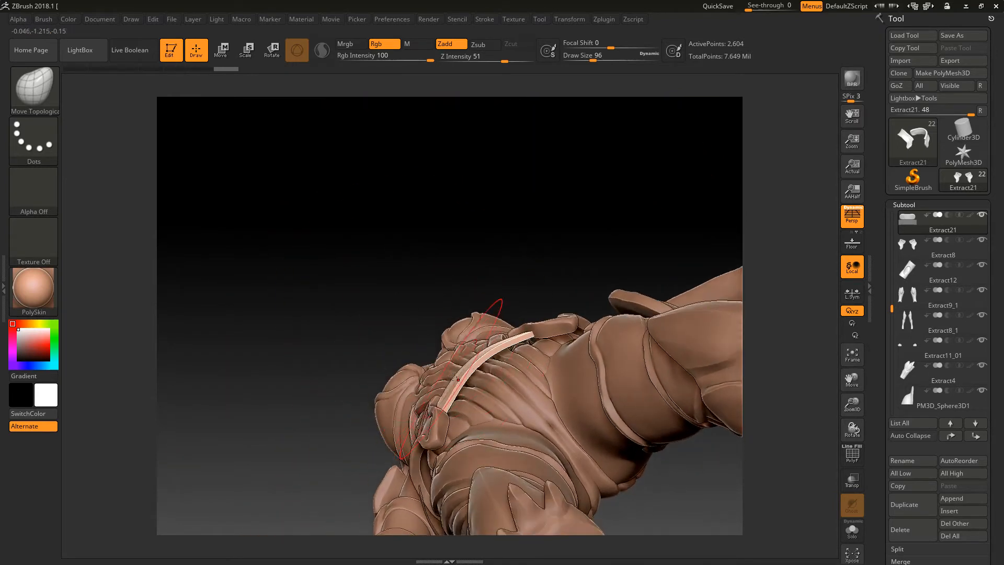
{"action": "left_click_drag", "start_coordinate": [455, 394], "coordinate": [493, 350]}
{"action": "left_click_drag", "start_coordinate": [549, 236], "coordinate": [528, 351]}
{"action": "key", "text": "ctrl+z"}
{"action": "key", "text": "ctrl+z"}
{"action": "key", "text": "ctrl+z"}
{"action": "key", "text": "ctrl+z"}
{"action": "key", "text": "ctrl+z"}
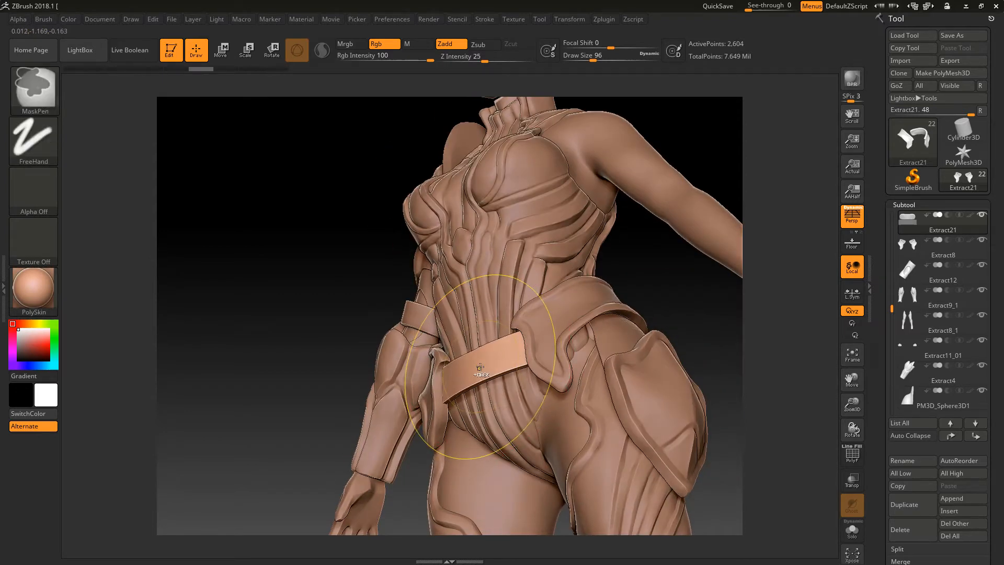
{"action": "key", "text": "ctrl+z"}
{"action": "key", "text": "ctrl+z"}
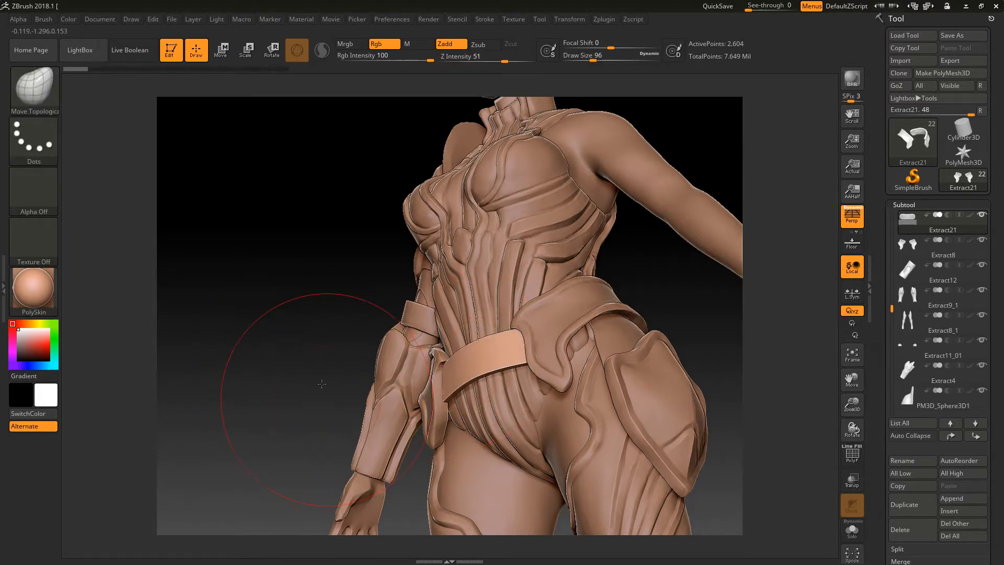
Reshape the front belt piece between the hip guards into a gentle curve with the Move Topological brush, using draw sizes 56 to 80.
{"action": "left_click_drag", "start_coordinate": [291, 370], "coordinate": [403, 348]}
{"action": "left_click_drag", "start_coordinate": [464, 394], "coordinate": [463, 396]}
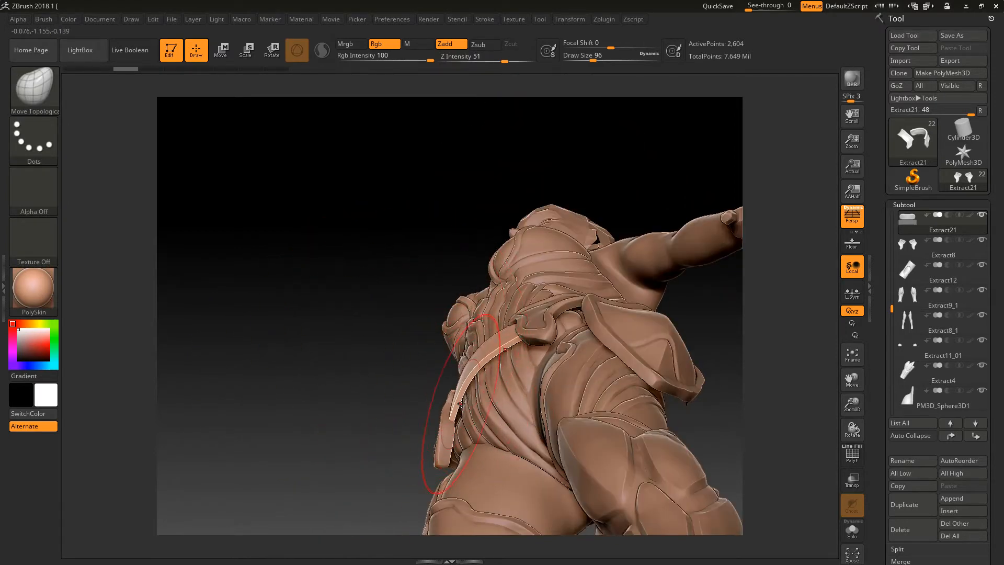
{"action": "key", "text": "ctrl+z"}
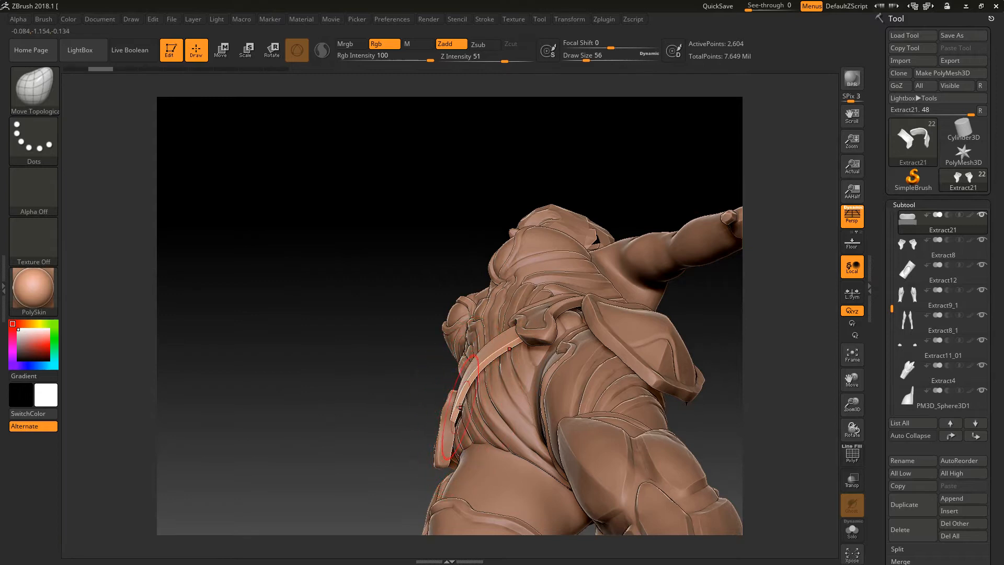
{"action": "mouse_move", "coordinate": [455, 406]}
{"action": "left_mouse_down"}
{"action": "mouse_move", "coordinate": [472, 377]}
{"action": "mouse_move", "coordinate": [723, 276]}
{"action": "mouse_move", "coordinate": [487, 361]}
{"action": "left_mouse_up"}
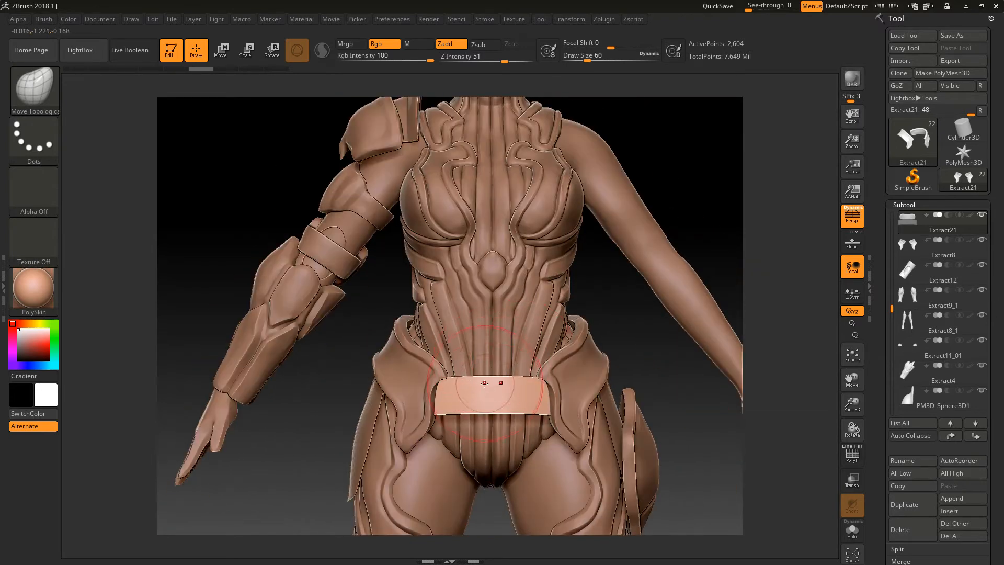
{"action": "mouse_move", "coordinate": [474, 391]}
{"action": "left_mouse_down"}
{"action": "mouse_move", "coordinate": [558, 415]}
{"action": "mouse_move", "coordinate": [530, 401]}
{"action": "mouse_move", "coordinate": [462, 407]}
{"action": "mouse_move", "coordinate": [504, 385]}
{"action": "left_mouse_up"}
{"action": "mouse_move", "coordinate": [620, 318]}
{"action": "left_mouse_down", "text": "alt"}
{"action": "mouse_move", "coordinate": [592, 283]}
{"action": "mouse_move", "coordinate": [588, 215]}
{"action": "mouse_move", "coordinate": [636, 234]}
{"action": "mouse_move", "coordinate": [617, 226]}
{"action": "mouse_move", "coordinate": [629, 233]}
{"action": "mouse_move", "coordinate": [629, 301]}
{"action": "left_mouse_up", "text": "alt"}
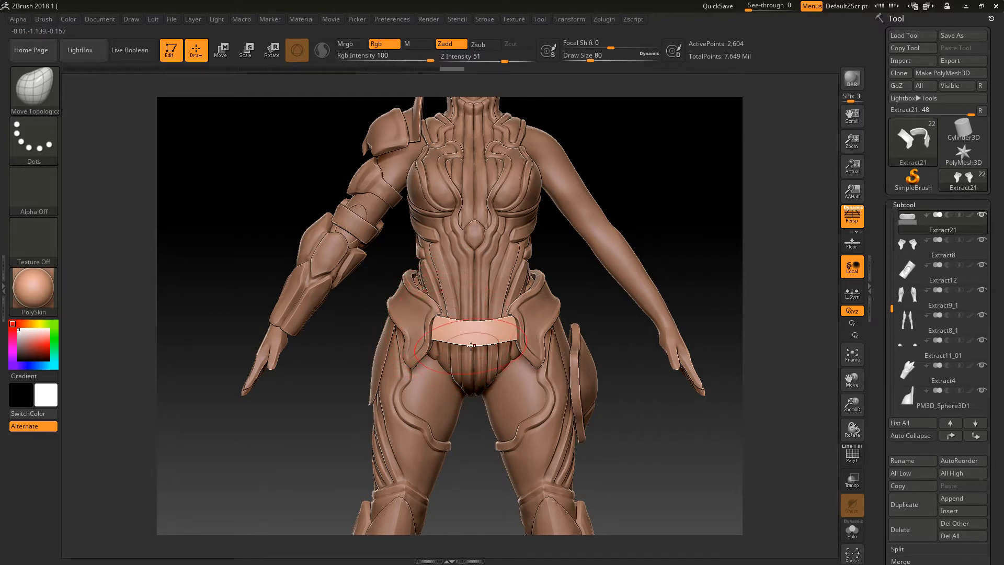
{"action": "left_click_drag", "start_coordinate": [469, 334], "coordinate": [447, 333]}
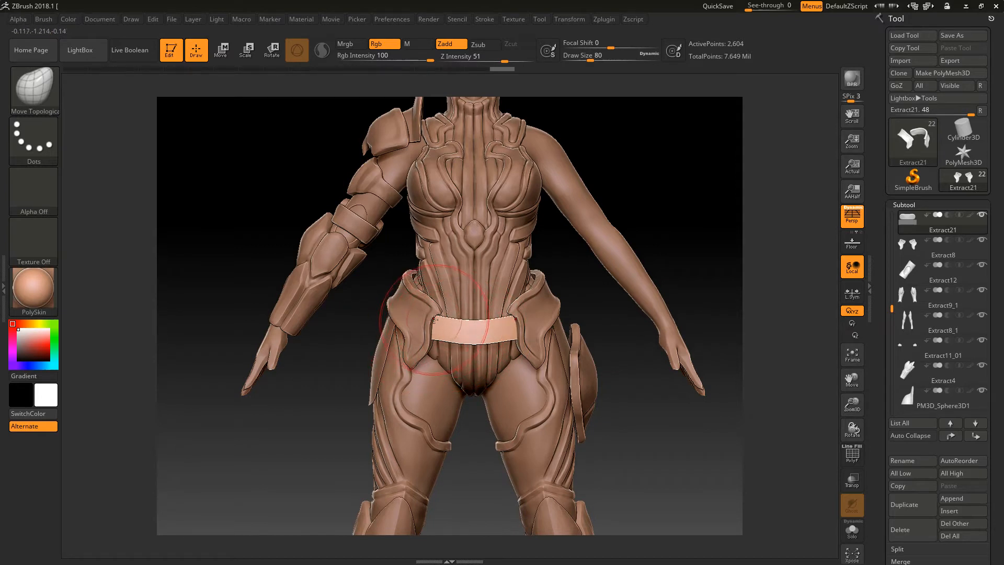
{"action": "left_click_drag", "start_coordinate": [352, 370], "coordinate": [320, 361]}
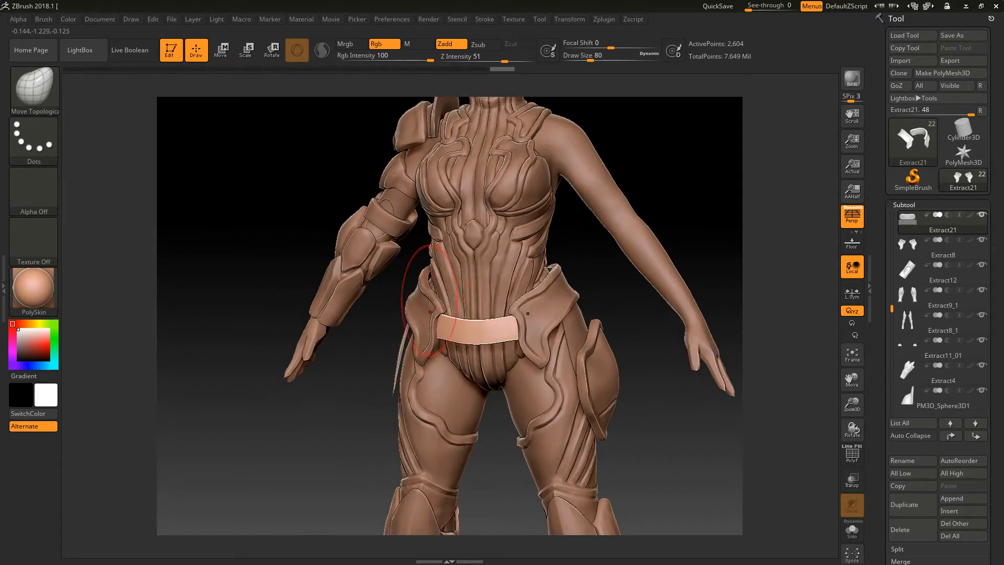
{"action": "left_click_drag", "start_coordinate": [422, 307], "coordinate": [414, 308]}
Select and isolate the hip guards, temporarily hide one of the pair, and bring back the whole figure.
{"action": "left_click", "coordinate": [568, 294], "text": "alt"}
{"action": "left_click", "coordinate": [859, 529]}
{"action": "left_click_drag", "start_coordinate": [721, 487], "coordinate": [690, 409]}
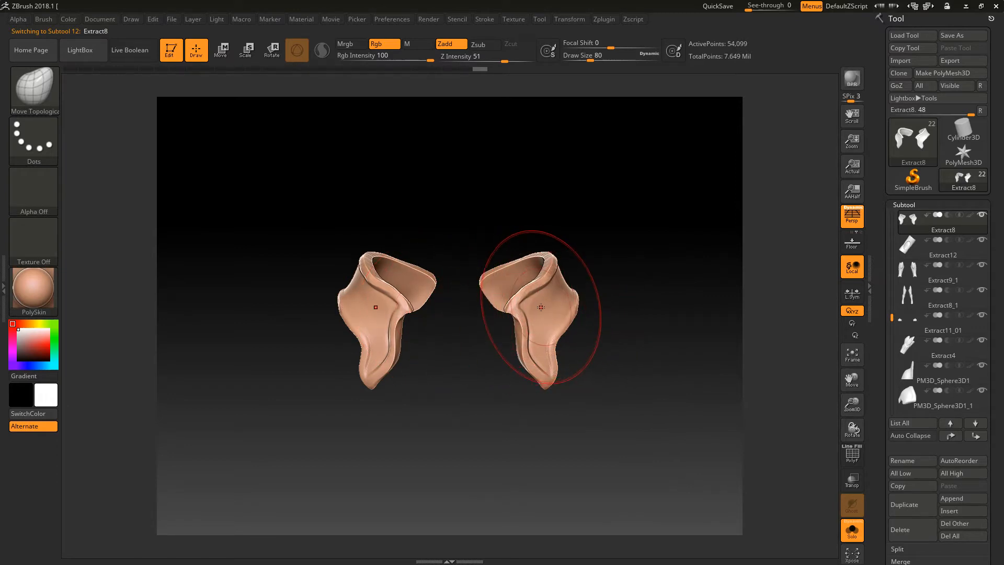
{"action": "left_click_drag", "start_coordinate": [624, 238], "coordinate": [465, 422], "text": "ctrl+shift"}
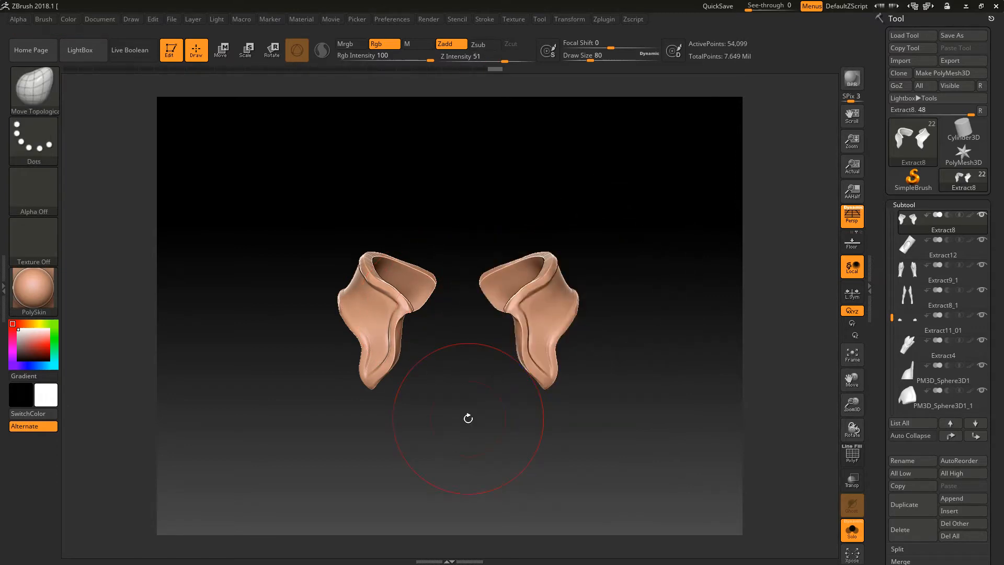
{"action": "left_click_drag", "start_coordinate": [698, 202], "coordinate": [473, 444], "text": "ctrl+shift"}
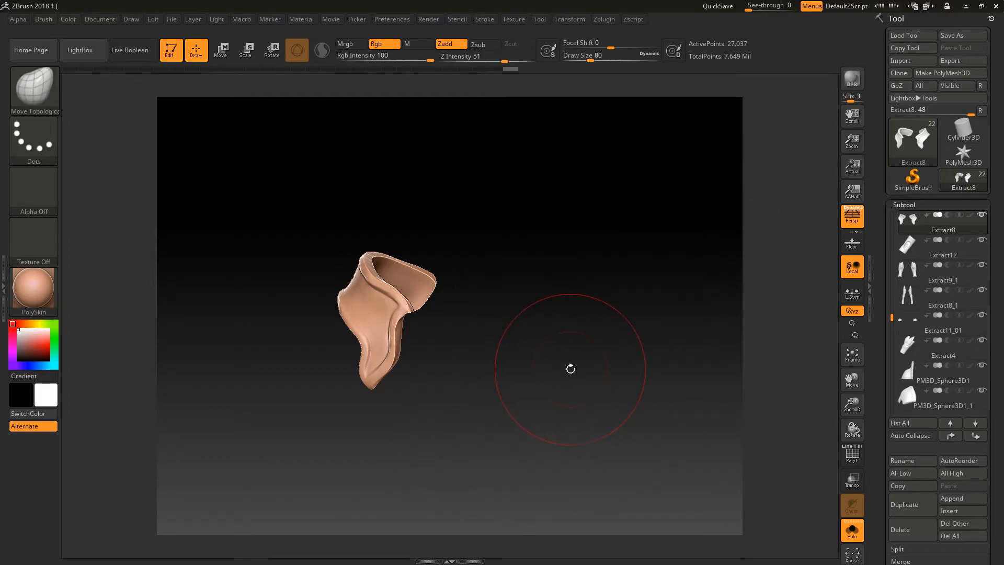
{"action": "key", "text": "ctrl+z"}
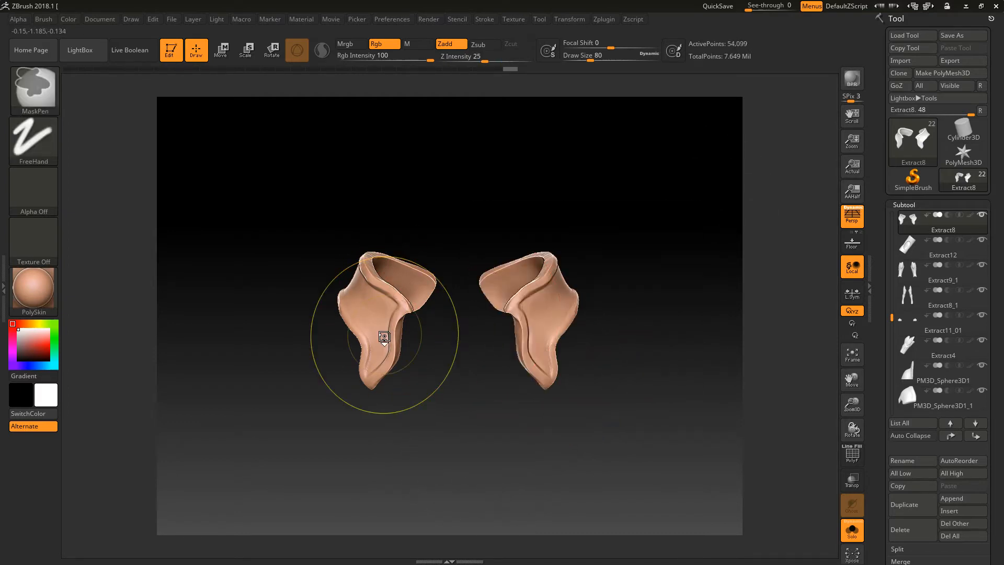
{"action": "left_click", "coordinate": [852, 529]}
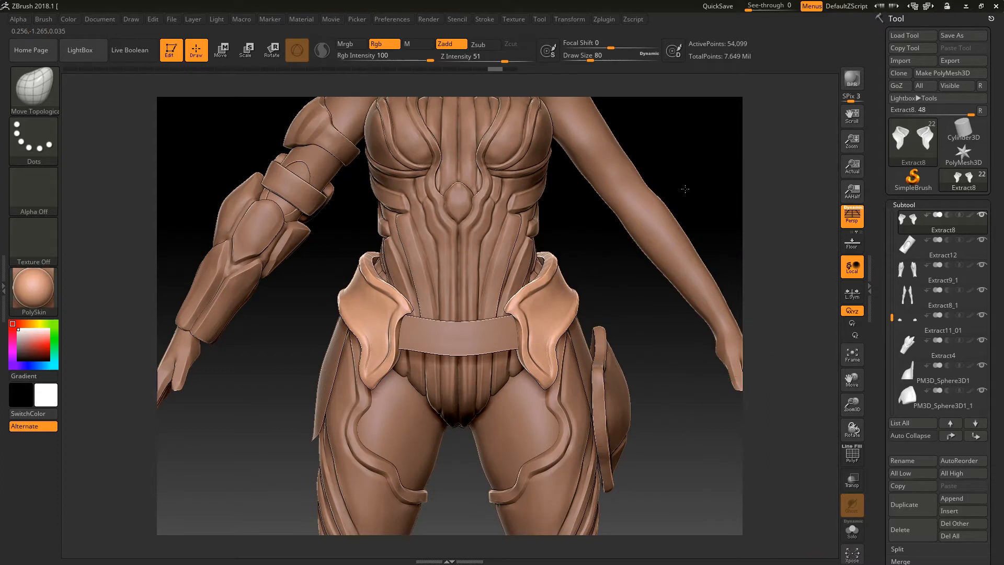
Temporarily show the Extract0 subtool on the full figure, check it, and hide it again before framing the hips.
{"action": "left_click_drag", "start_coordinate": [685, 189], "coordinate": [648, 160], "text": "alt"}
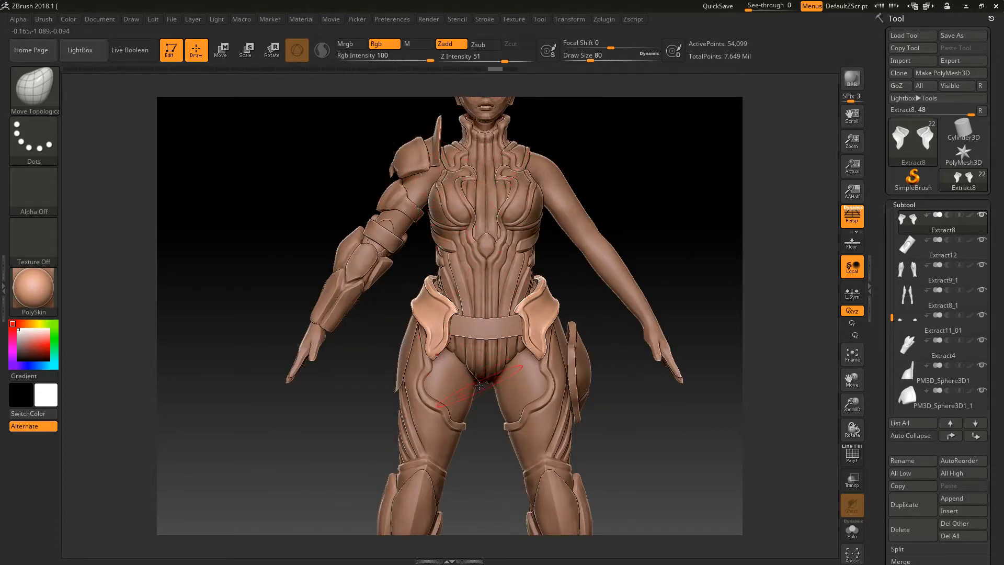
{"action": "mouse_move", "coordinate": [628, 171]}
{"action": "left_mouse_down", "text": "alt"}
{"action": "mouse_move", "coordinate": [652, 311]}
{"action": "mouse_move", "coordinate": [663, 258]}
{"action": "left_mouse_up", "text": "alt"}
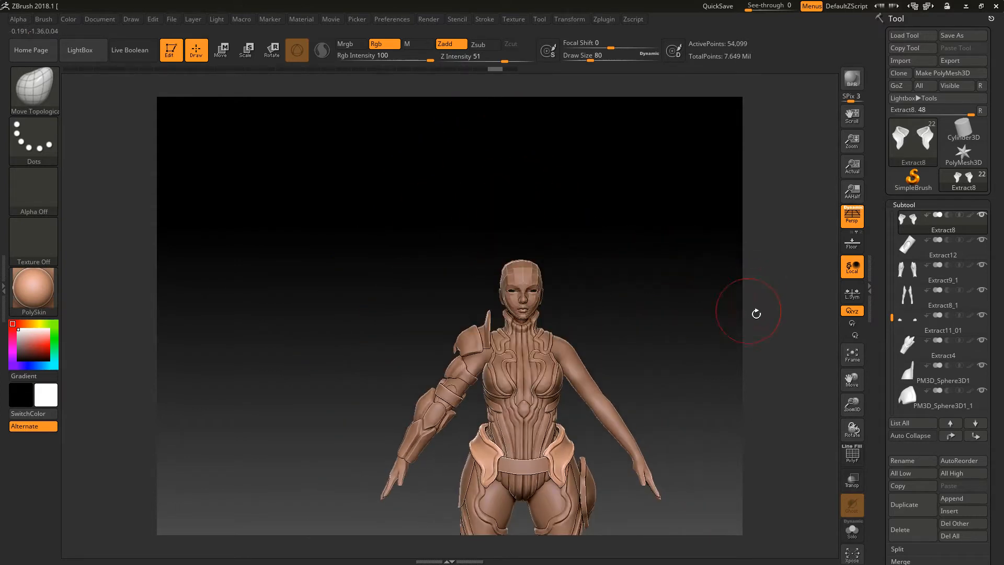
{"action": "left_click_drag", "start_coordinate": [892, 317], "coordinate": [892, 216]}
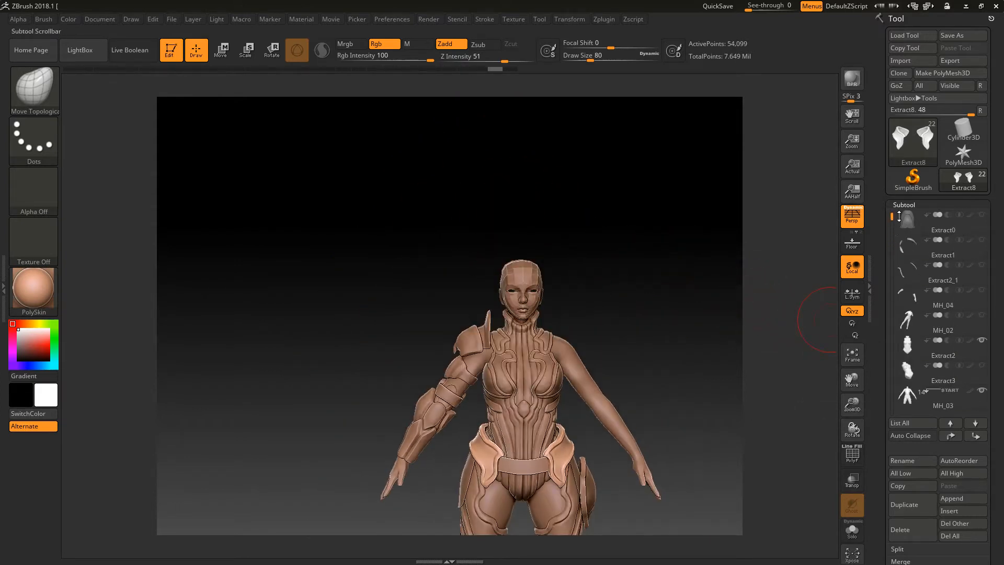
{"action": "left_click", "coordinate": [982, 215]}
{"action": "left_click_drag", "start_coordinate": [721, 293], "coordinate": [652, 400]}
{"action": "left_click_drag", "start_coordinate": [667, 152], "coordinate": [632, 235], "text": "alt"}
{"action": "left_click", "coordinate": [981, 214]}
{"action": "mouse_move", "coordinate": [685, 351]}
{"action": "left_mouse_down", "text": "alt"}
{"action": "mouse_move", "coordinate": [684, 261]}
{"action": "mouse_move", "coordinate": [629, 372]}
{"action": "mouse_move", "coordinate": [634, 392]}
{"action": "mouse_move", "coordinate": [645, 284]}
{"action": "mouse_move", "coordinate": [641, 381]}
{"action": "mouse_move", "coordinate": [653, 438]}
{"action": "left_mouse_up", "text": "alt"}
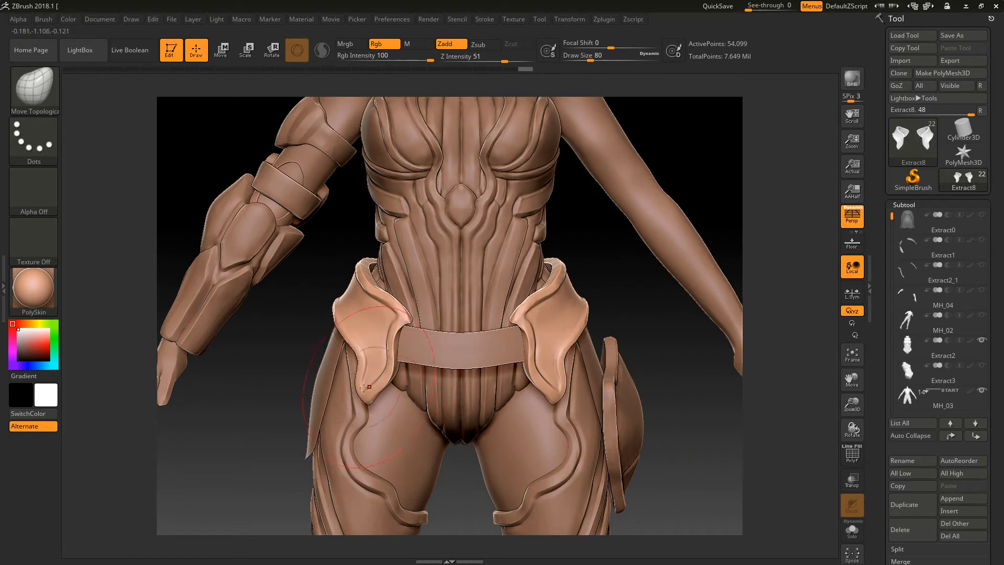
Adjust the edges of the hip guards around the front belt with the Move Topological brush at draw size 28.
{"action": "key", "text": "b"}
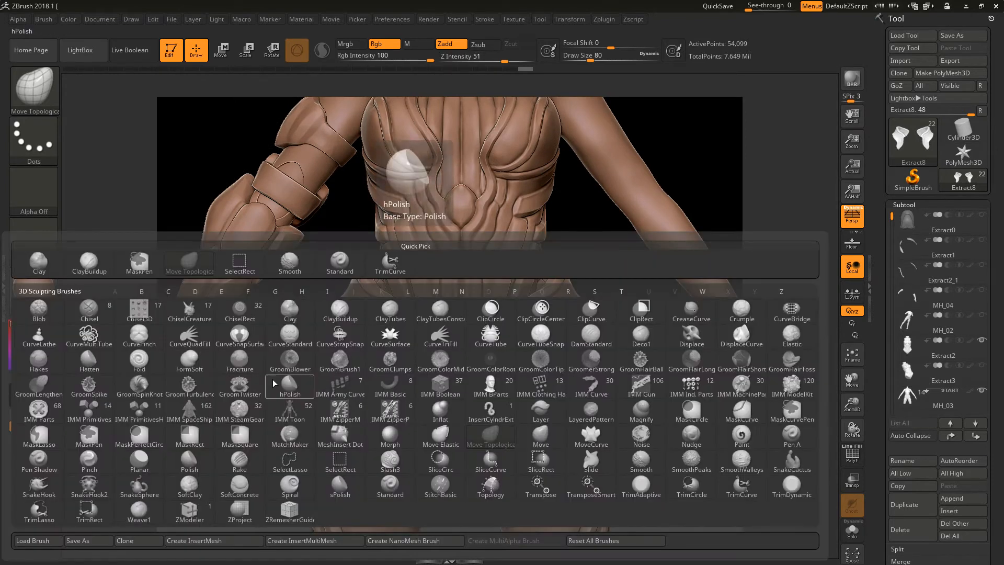
{"action": "left_click", "coordinate": [89, 463]}
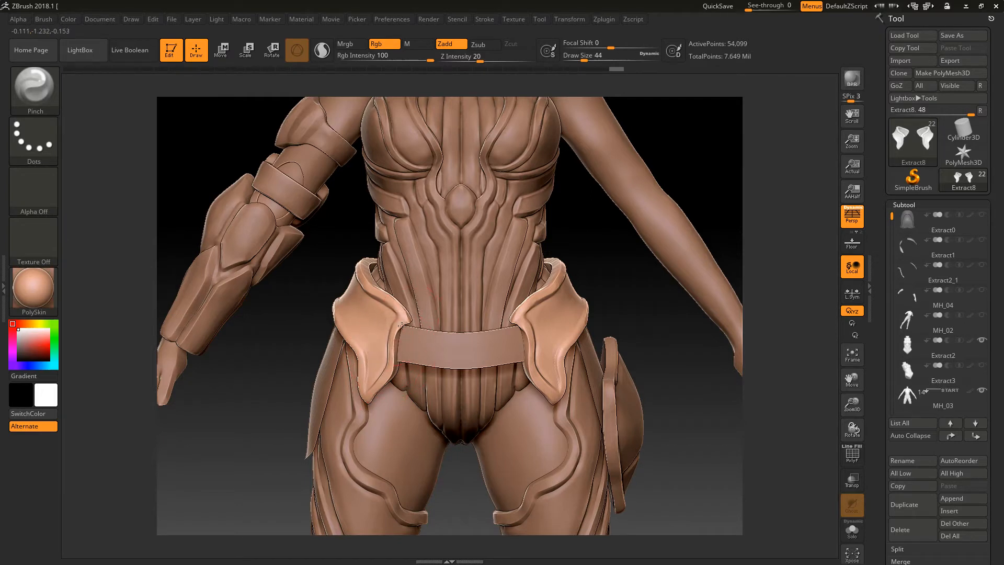
{"action": "key", "text": "b"}
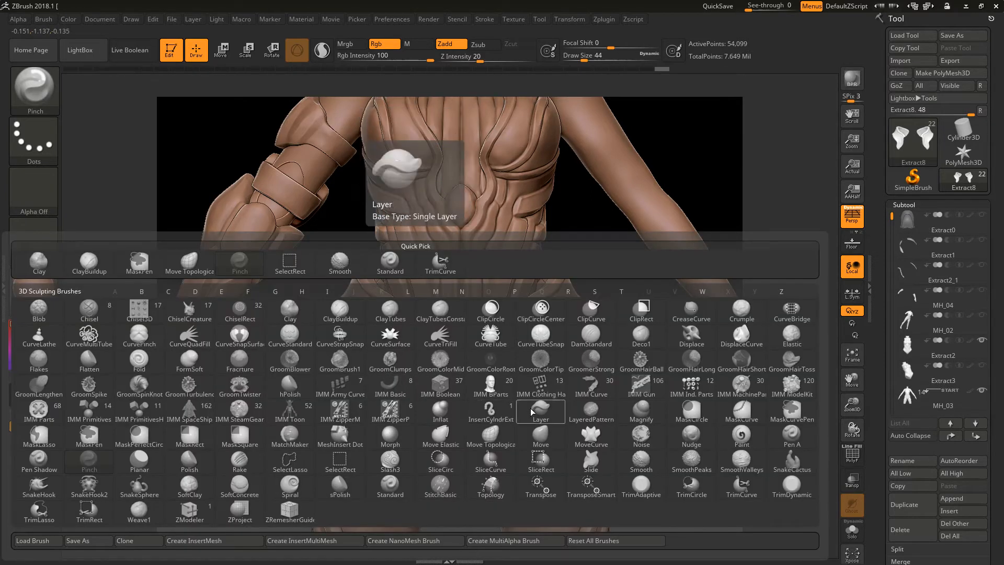
{"action": "left_click", "coordinate": [401, 322]}
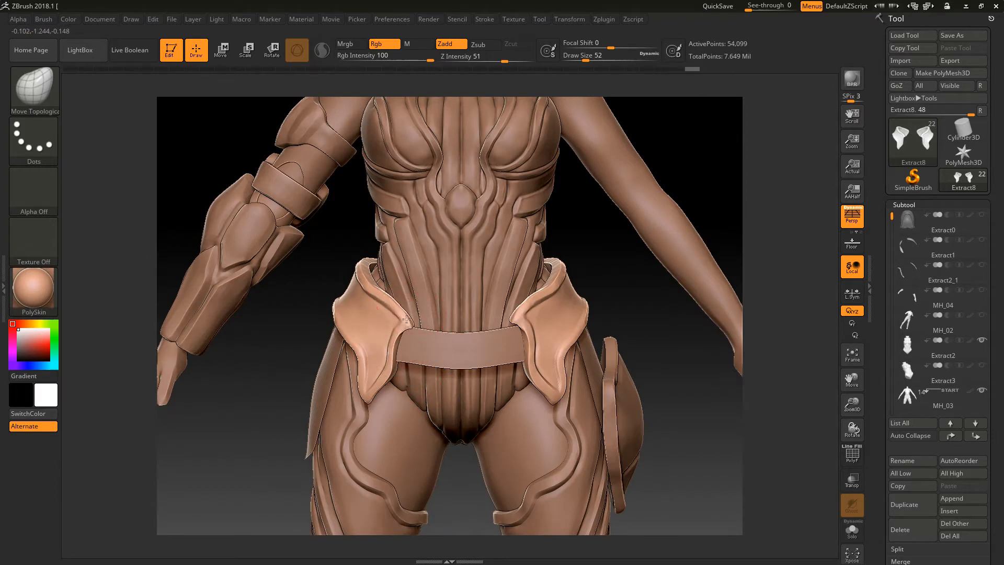
{"action": "left_click_drag", "start_coordinate": [296, 415], "coordinate": [401, 376]}
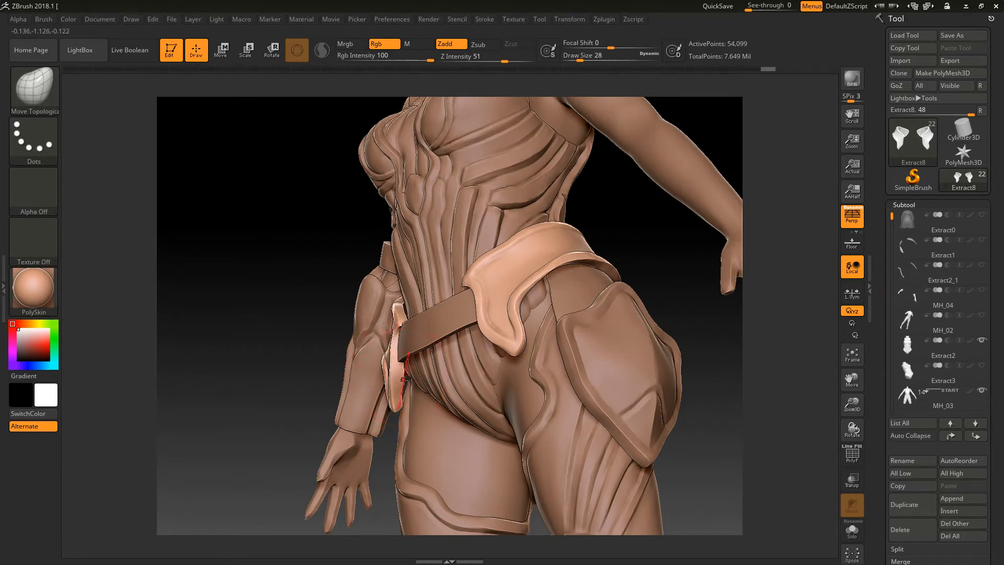
{"action": "left_click_drag", "start_coordinate": [401, 378], "coordinate": [406, 378]}
{"action": "left_click_drag", "start_coordinate": [292, 418], "coordinate": [370, 410]}
{"action": "mouse_move", "coordinate": [351, 307]}
{"action": "left_mouse_down"}
{"action": "mouse_move", "coordinate": [342, 309]}
{"action": "mouse_move", "coordinate": [347, 321]}
{"action": "mouse_move", "coordinate": [325, 319]}
{"action": "mouse_move", "coordinate": [363, 320]}
{"action": "left_mouse_up"}
{"action": "left_click_drag", "start_coordinate": [589, 258], "coordinate": [552, 259]}
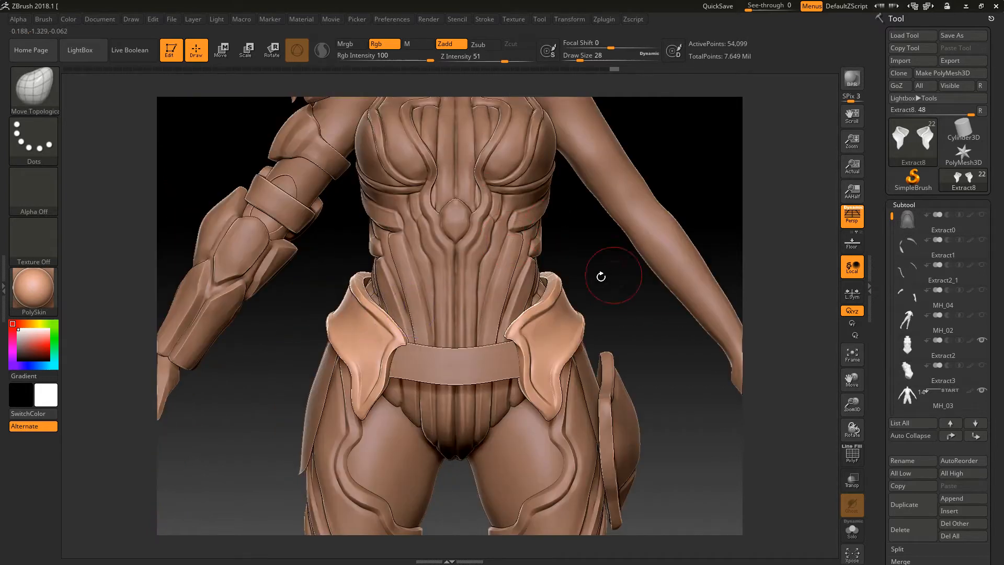
Hide Extract2, MH_03 and the other armour and body subtools, keeping the Extract8 hip guards shown.
{"action": "mouse_move", "coordinate": [948, 347]}
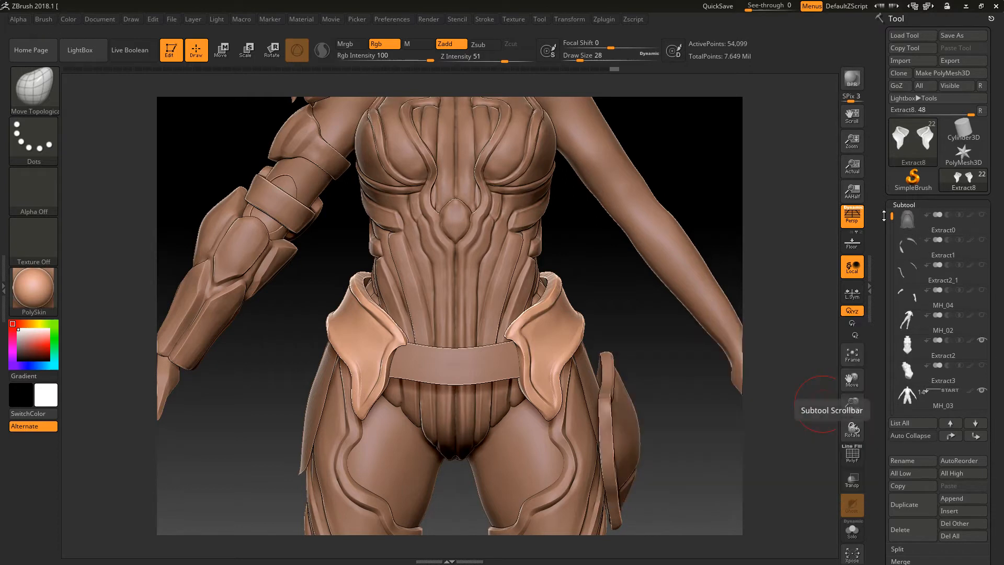
{"action": "left_click", "coordinate": [987, 346]}
{"action": "left_click", "coordinate": [981, 340]}
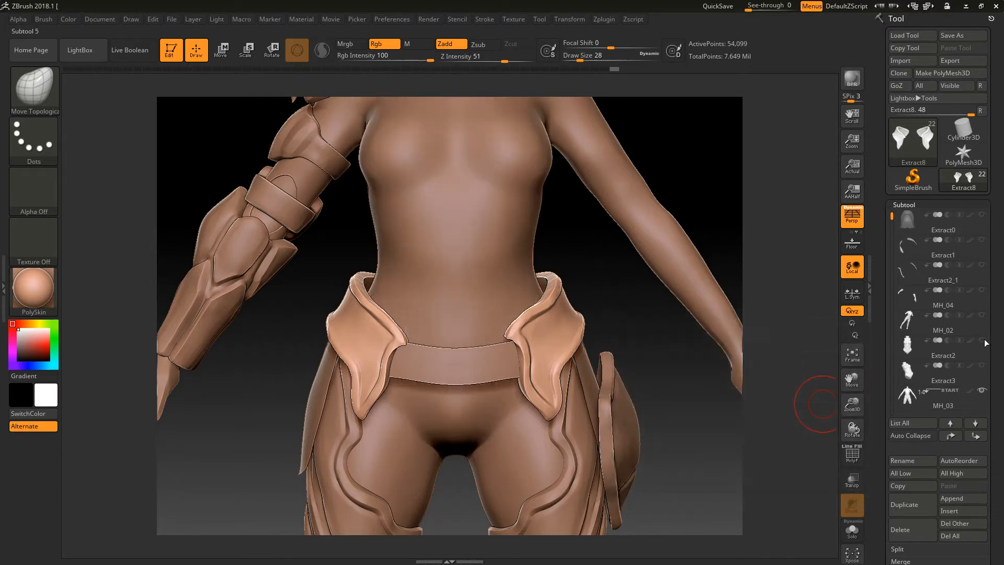
{"action": "left_click", "coordinate": [982, 390]}
{"action": "left_click", "coordinate": [934, 257]}
{"action": "left_click_drag", "start_coordinate": [892, 216], "coordinate": [881, 294]}
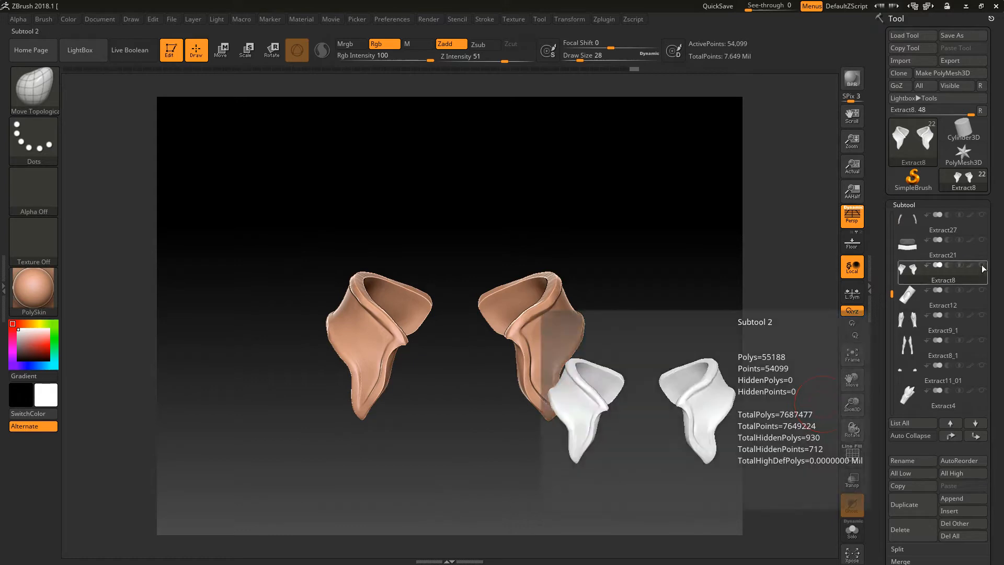
{"action": "mouse_move", "coordinate": [977, 271]}
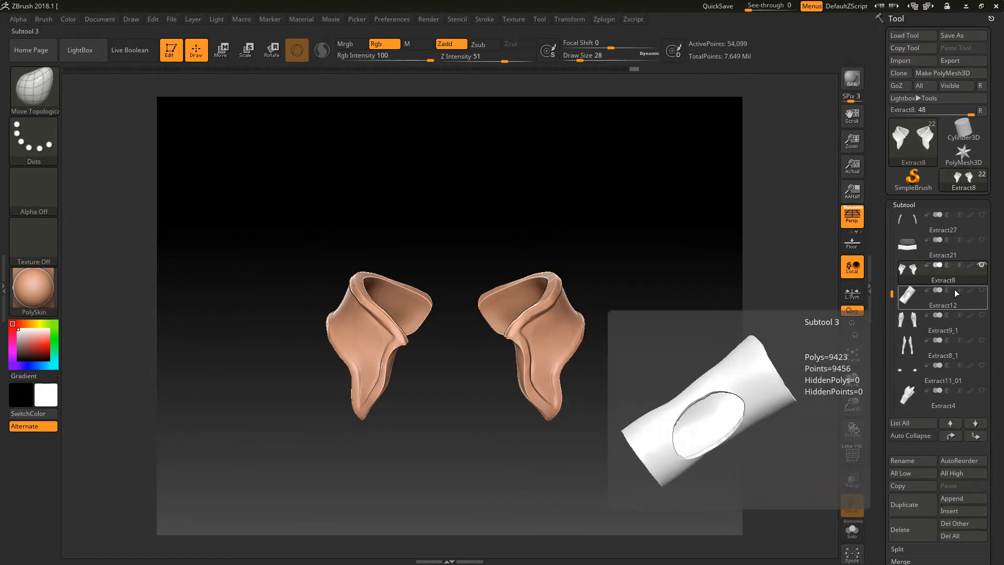
Append a ZSphere as a new subtool and hide the MH_11 head.
{"action": "left_click_drag", "start_coordinate": [892, 295], "coordinate": [892, 375]}
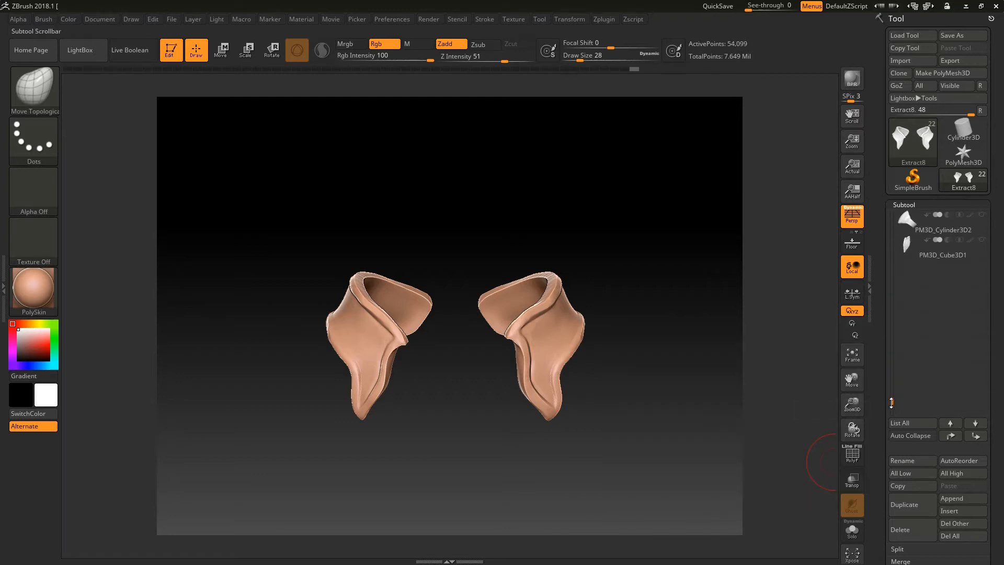
{"action": "left_click", "coordinate": [962, 498]}
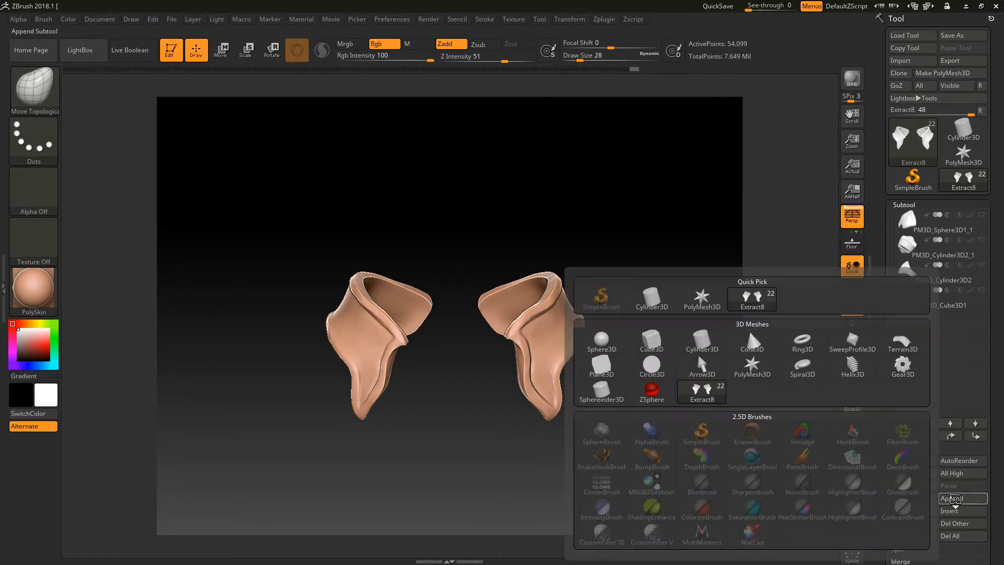
{"action": "left_click", "coordinate": [663, 390]}
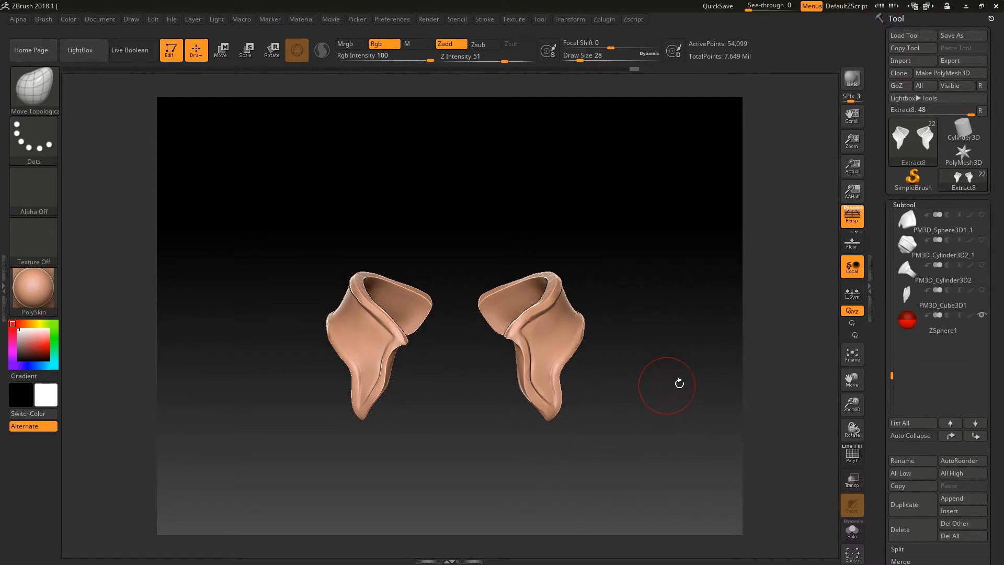
{"action": "key", "text": "f"}
{"action": "key", "text": "f"}
{"action": "left_click_drag", "start_coordinate": [651, 416], "coordinate": [732, 411]}
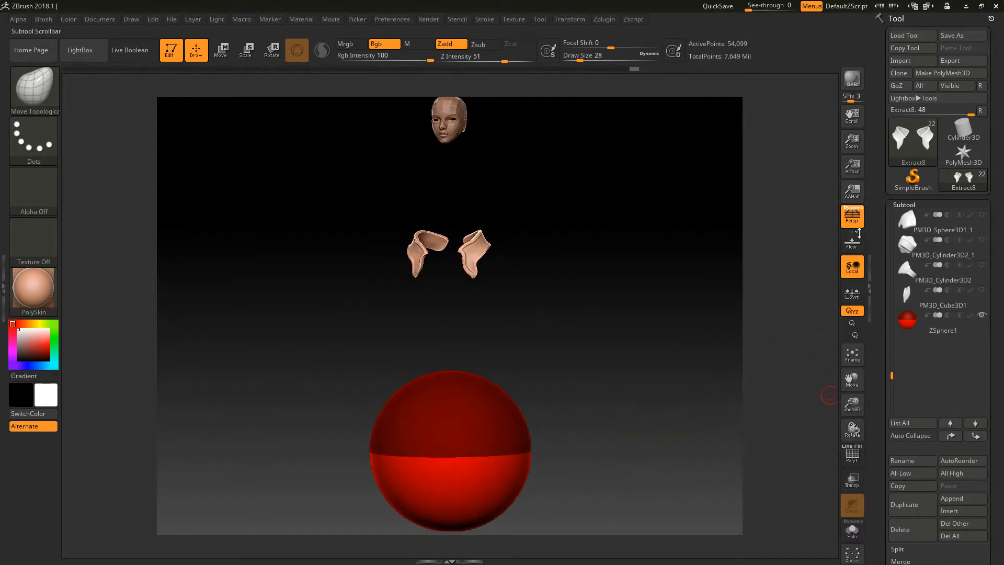
{"action": "left_click_drag", "start_coordinate": [900, 166], "coordinate": [892, 195]}
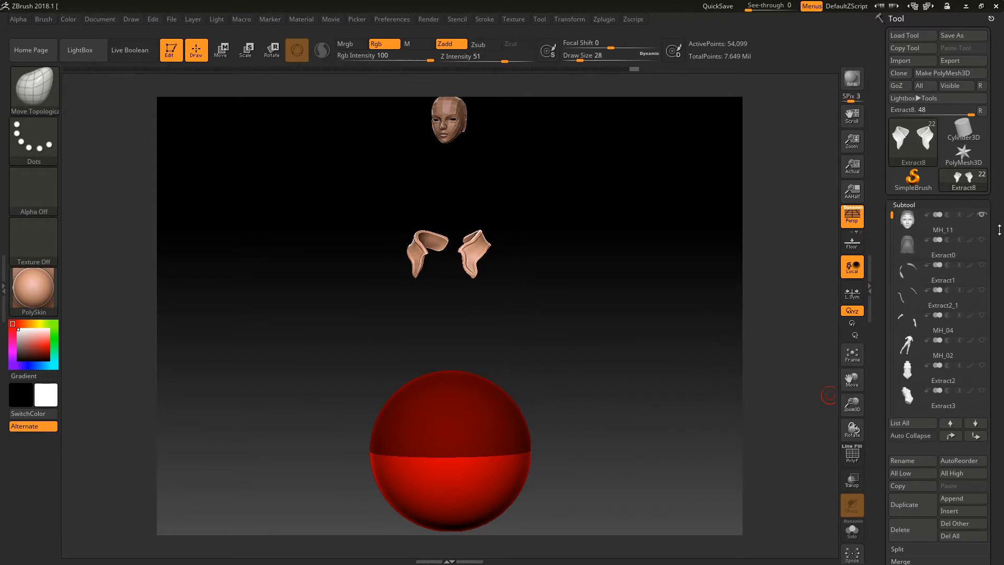
{"action": "left_click", "coordinate": [985, 215]}
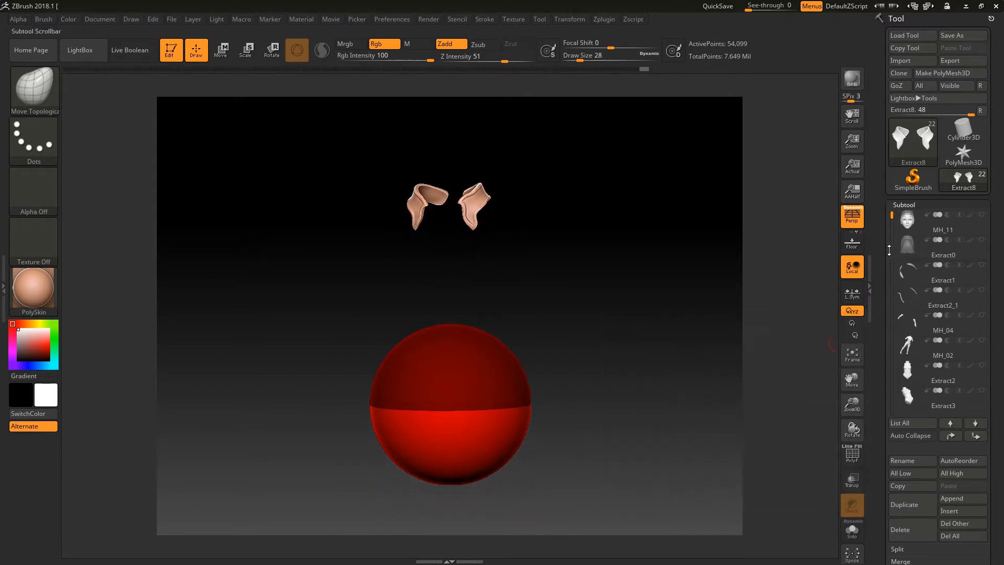
Move the ZSphere1 subtool directly below Extract8 in the subtool order, and make Extract8 active again.
{"action": "left_click_drag", "start_coordinate": [892, 217], "coordinate": [892, 366]}
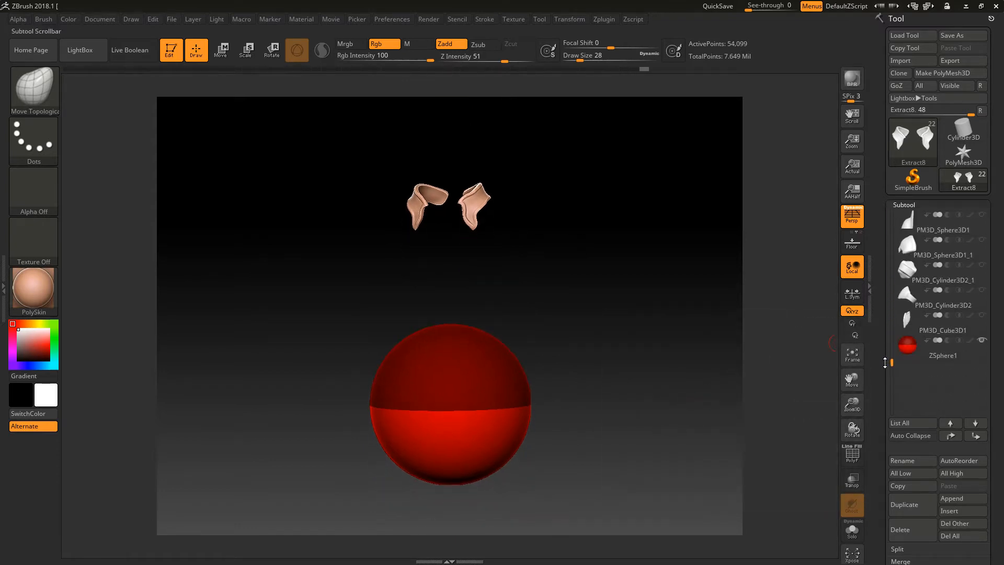
{"action": "left_click", "coordinate": [962, 356]}
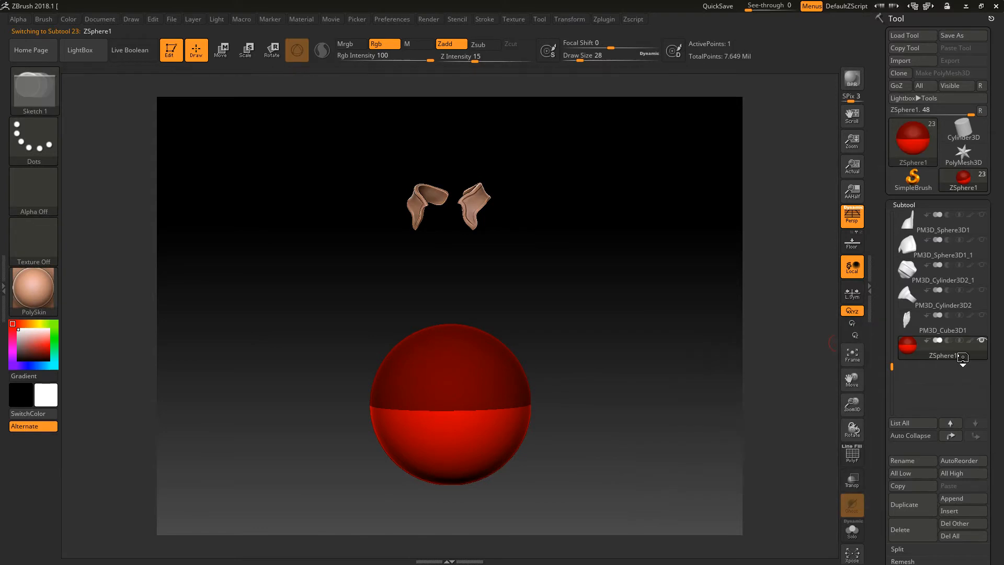
{"action": "left_click", "coordinate": [951, 435]}
{"action": "left_click", "coordinate": [950, 435]}
{"action": "left_click", "coordinate": [951, 435]}
{"action": "left_click", "coordinate": [950, 436]}
{"action": "left_click", "coordinate": [950, 435]}
{"action": "left_click", "coordinate": [951, 435]}
{"action": "left_click", "coordinate": [951, 436]}
{"action": "left_click", "coordinate": [951, 435]}
{"action": "left_click", "coordinate": [950, 435]}
{"action": "left_click", "coordinate": [950, 436]}
{"action": "left_click", "coordinate": [950, 436]}
{"action": "left_click", "coordinate": [950, 436]}
{"action": "left_click", "coordinate": [950, 436]}
{"action": "left_click", "coordinate": [950, 436]}
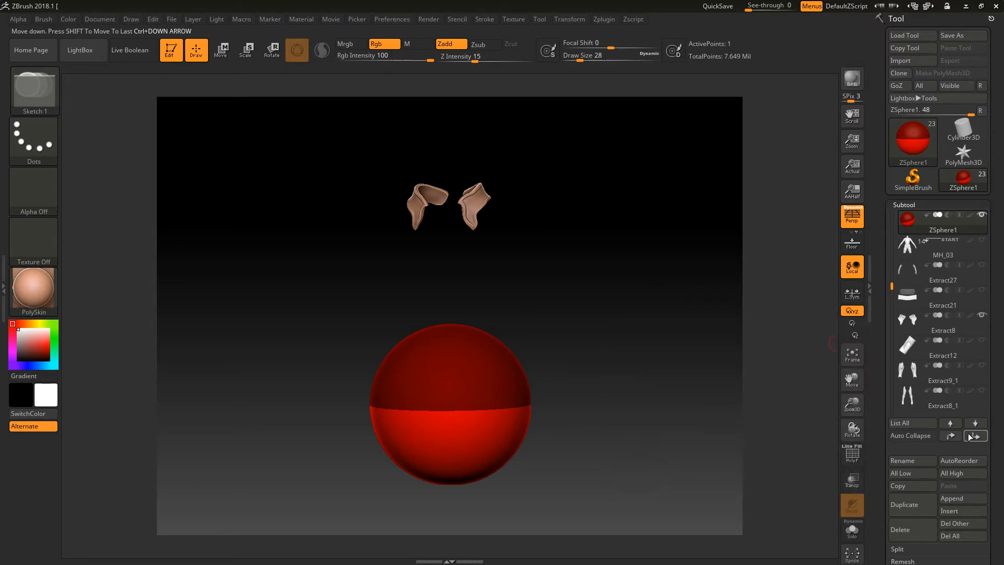
{"action": "left_click", "coordinate": [971, 438]}
{"action": "left_click", "coordinate": [971, 438]}
{"action": "left_click", "coordinate": [971, 438]}
{"action": "left_click", "coordinate": [971, 439]}
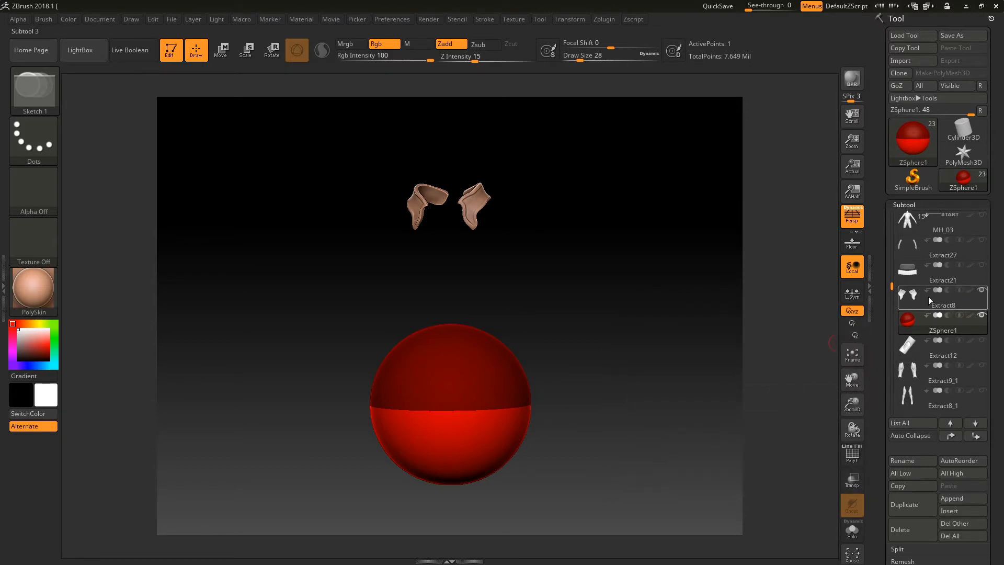
{"action": "mouse_move", "coordinate": [928, 297]}
{"action": "left_click", "coordinate": [961, 299]}
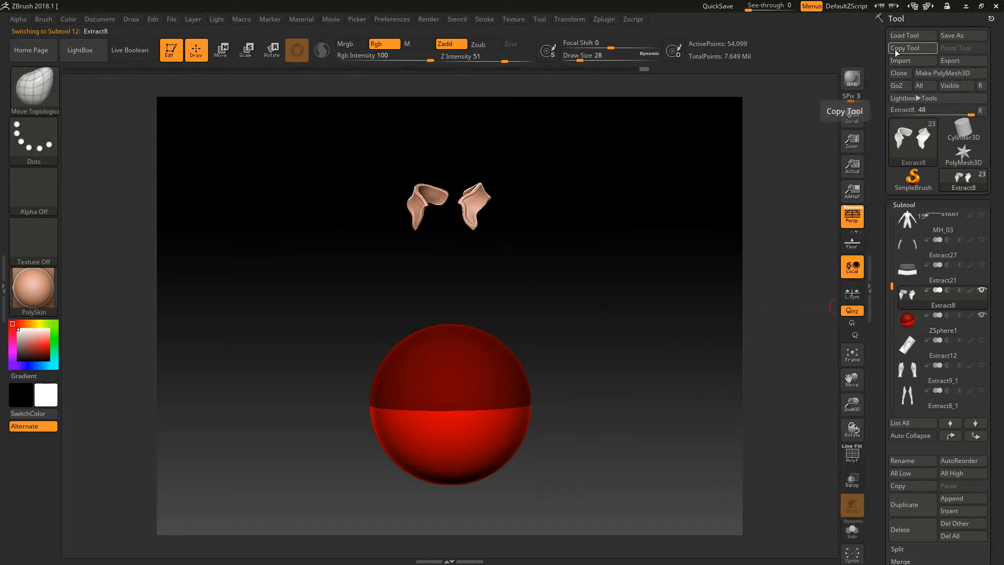
Switch to the Cylinder3D tool, make a copy of it, and append the Extract8 hip guards to the copy as a subtool.
{"action": "mouse_move", "coordinate": [902, 279]}
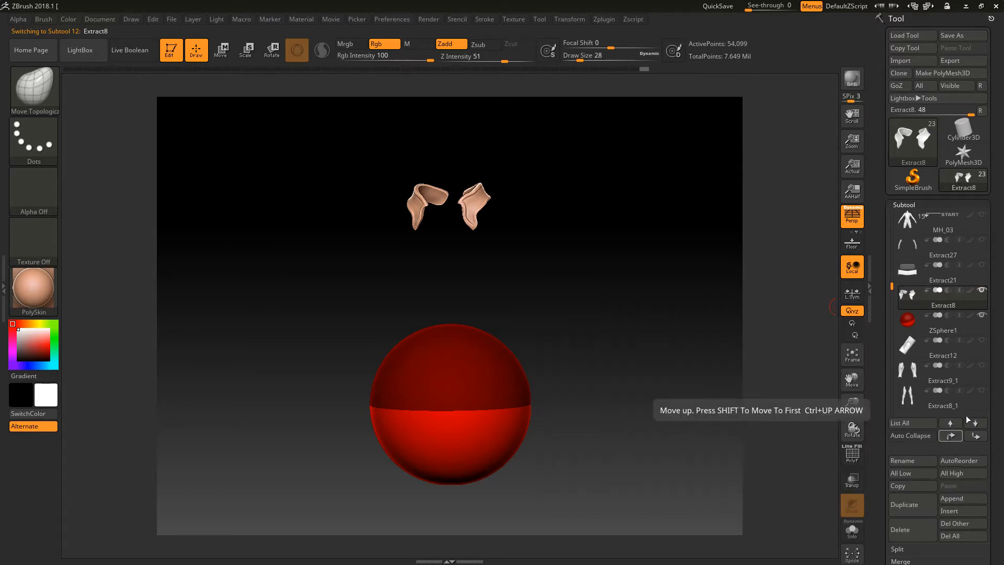
{"action": "left_click", "coordinate": [968, 130]}
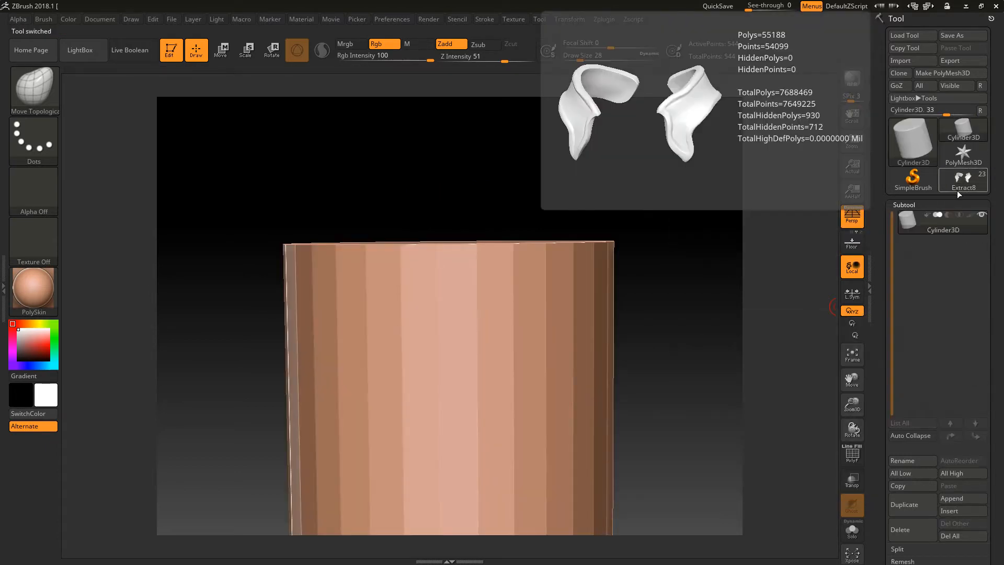
{"action": "left_click", "coordinate": [961, 499]}
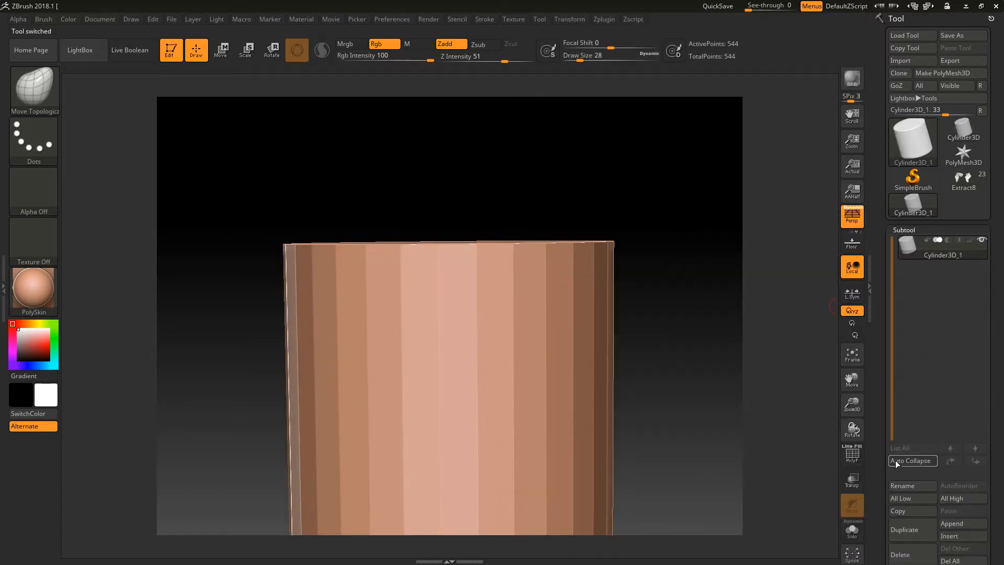
{"action": "left_click", "coordinate": [961, 523]}
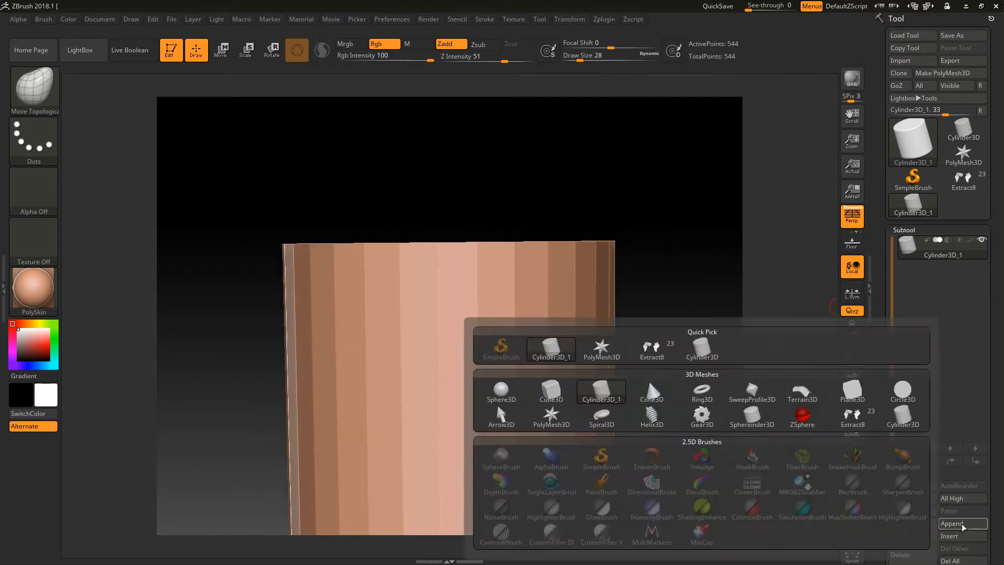
{"action": "left_click", "coordinate": [968, 523]}
{"action": "left_click", "coordinate": [662, 347]}
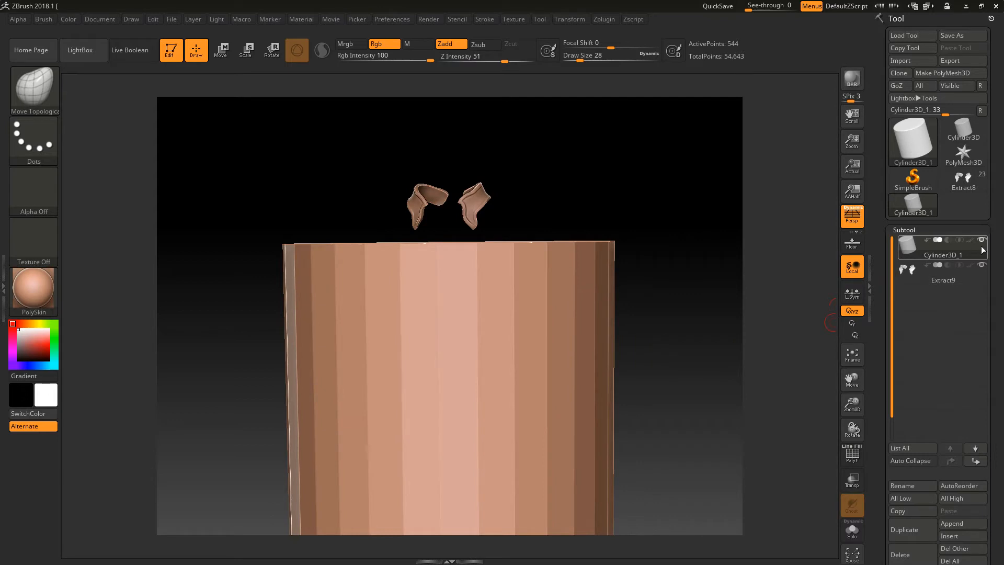
Delete the cylinder subtool from the new tool and frame the remaining hip guards.
{"action": "left_click", "coordinate": [901, 554]}
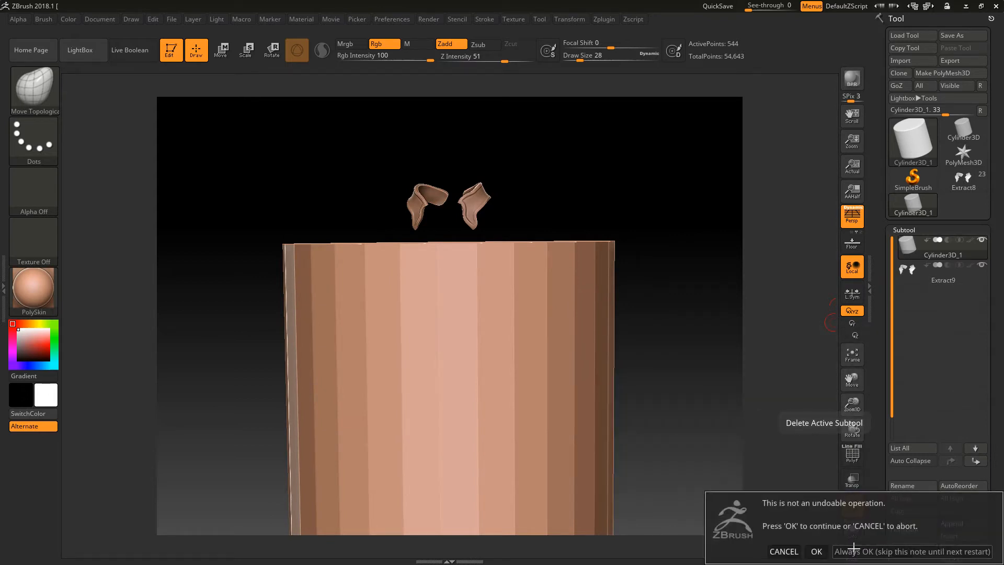
{"action": "left_click", "coordinate": [817, 551]}
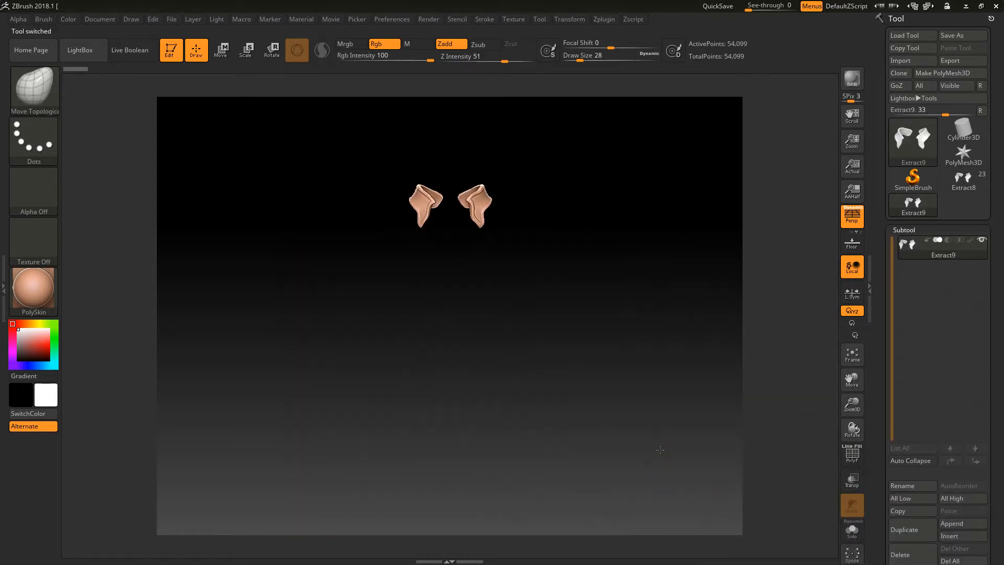
{"action": "key", "text": "f"}
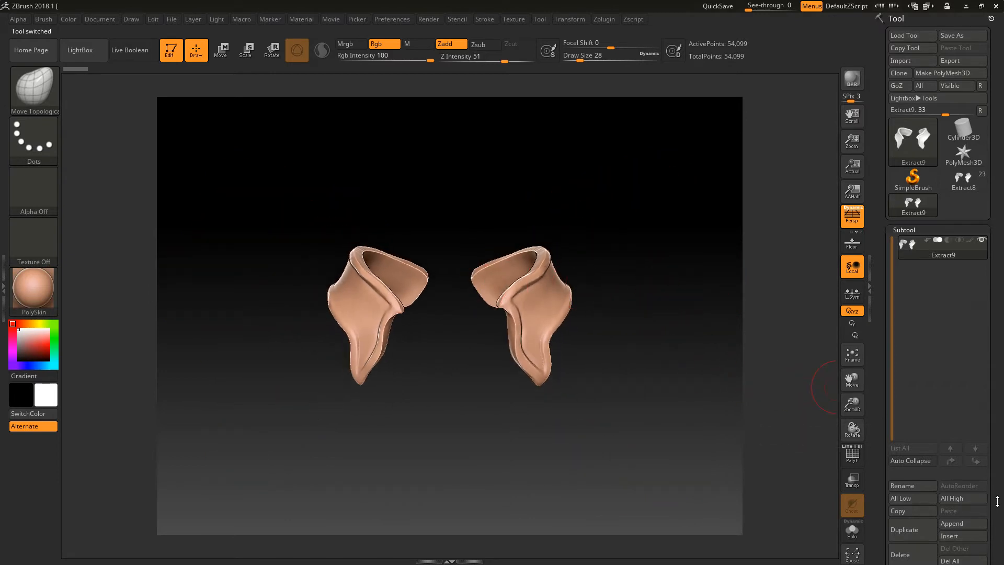
Compare the multi-part Extract8 tool with the standalone Extract9 tool by switching to it and back.
{"action": "left_click_drag", "start_coordinate": [997, 506], "coordinate": [990, 472]}
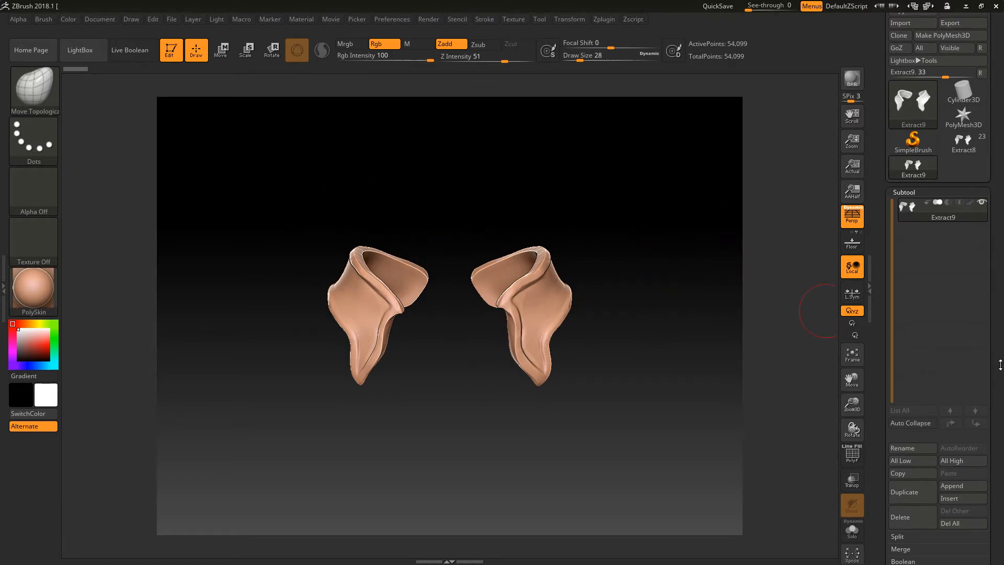
{"action": "mouse_move", "coordinate": [1000, 469]}
{"action": "left_mouse_down"}
{"action": "mouse_move", "coordinate": [999, 425]}
{"action": "mouse_move", "coordinate": [998, 451]}
{"action": "left_mouse_up"}
{"action": "left_click", "coordinate": [964, 125]}
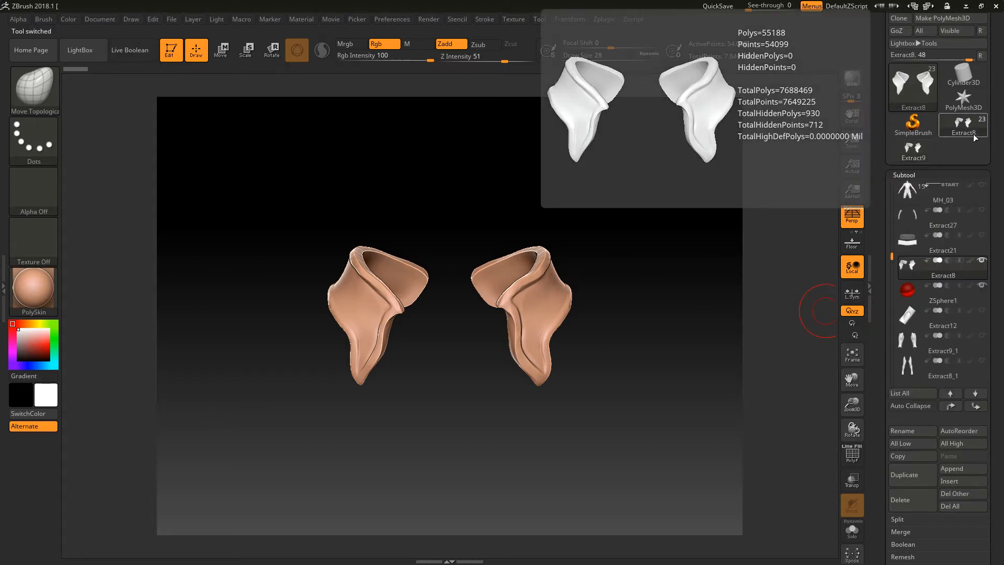
{"action": "left_click", "coordinate": [896, 154]}
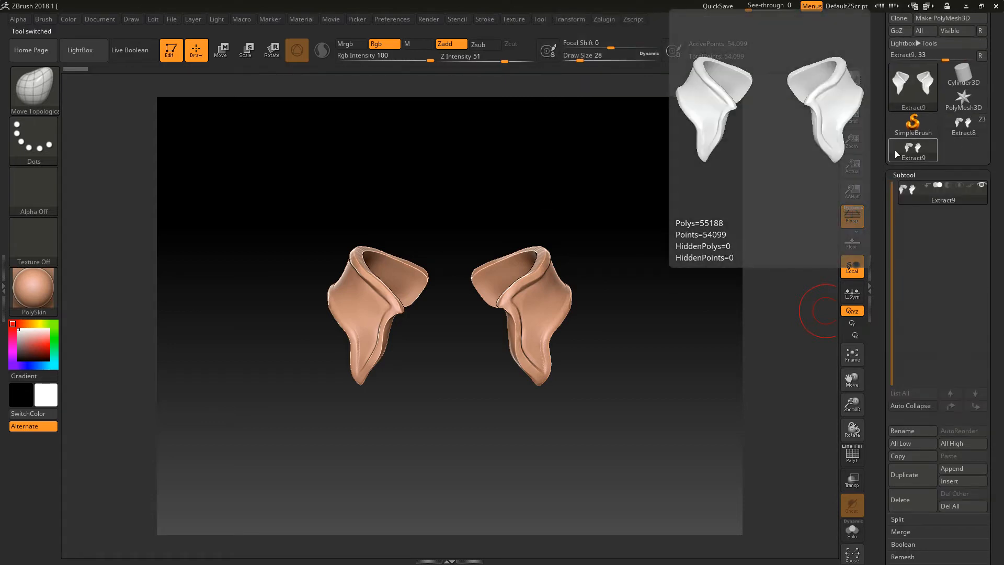
Append a ZSphere to the standalone Extract9 tool as a subtool and frame it with the hip guards.
{"action": "scroll", "coordinate": [997, 407], "scroll_direction": "down", "scroll_amount": 10}
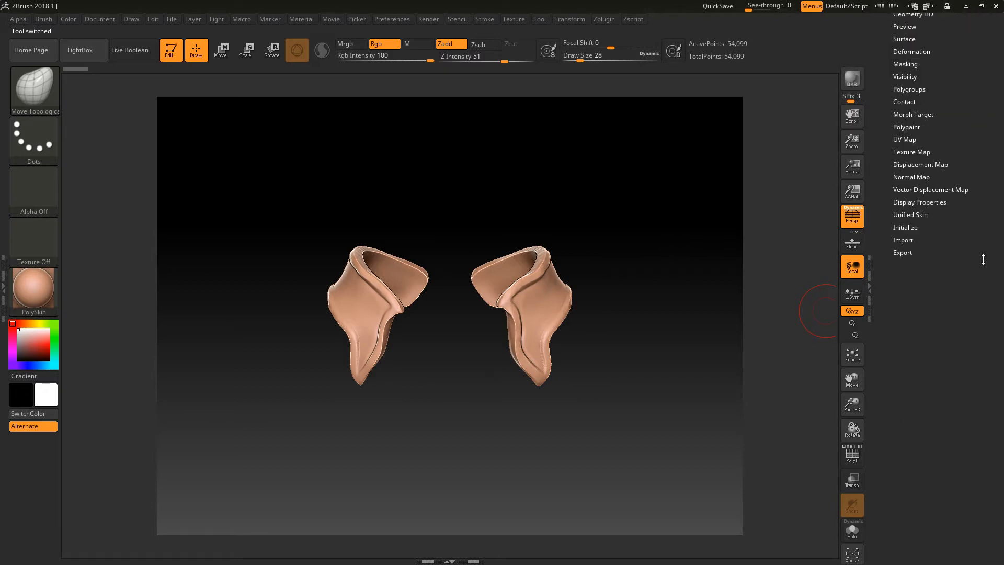
{"action": "scroll", "coordinate": [935, 243], "scroll_direction": "up", "scroll_amount": 5}
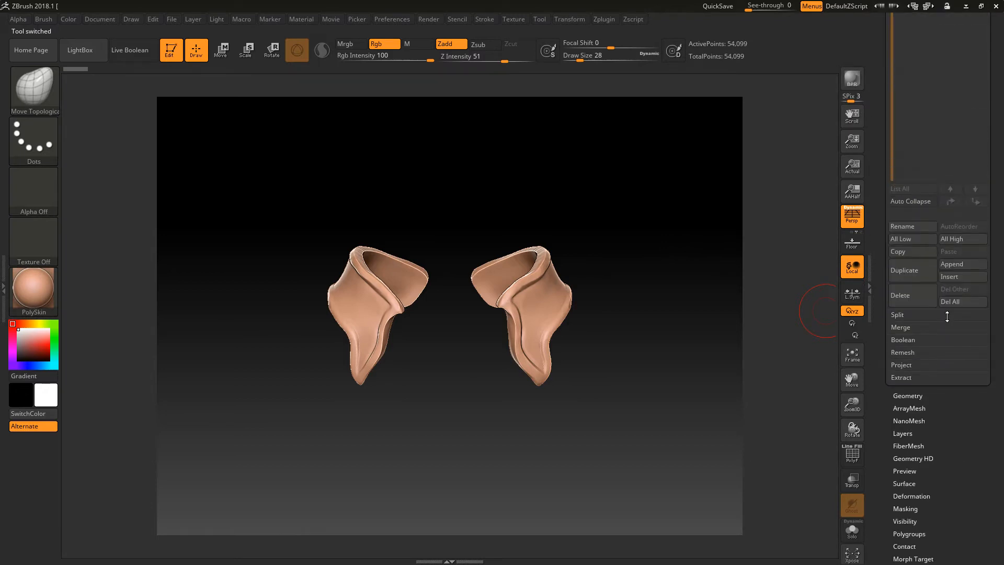
{"action": "left_click", "coordinate": [963, 264]}
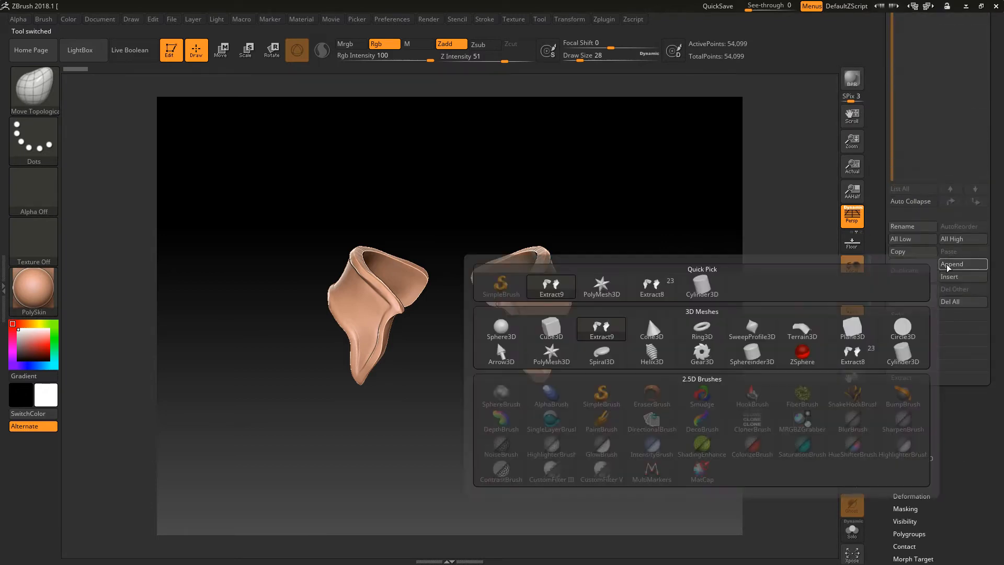
{"action": "left_click", "coordinate": [825, 350]}
{"action": "key", "text": "f"}
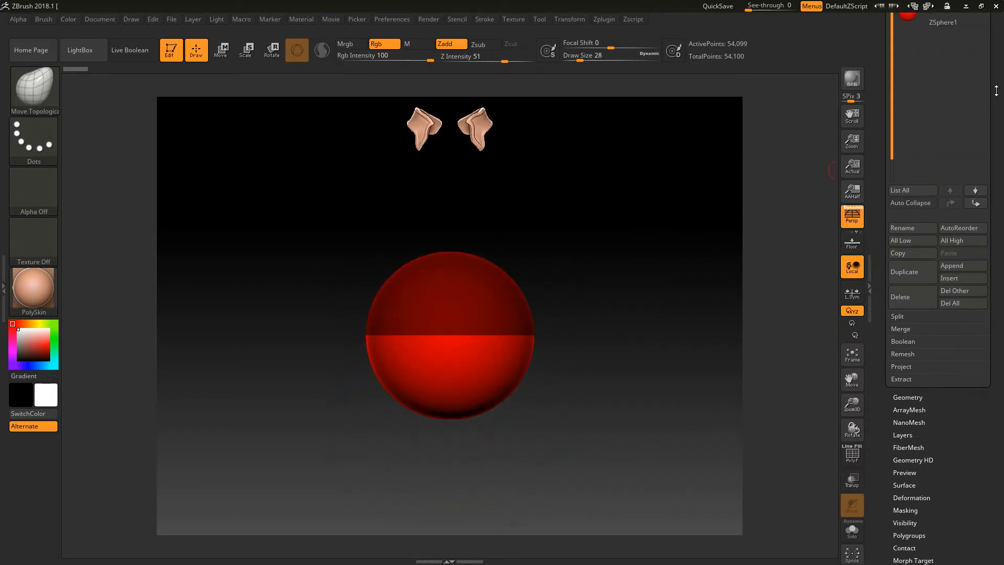
Make the ZSphere1 subtool active and scale the ZSphere down to a tiny ball.
{"action": "left_click_drag", "start_coordinate": [996, 89], "coordinate": [1002, 166]}
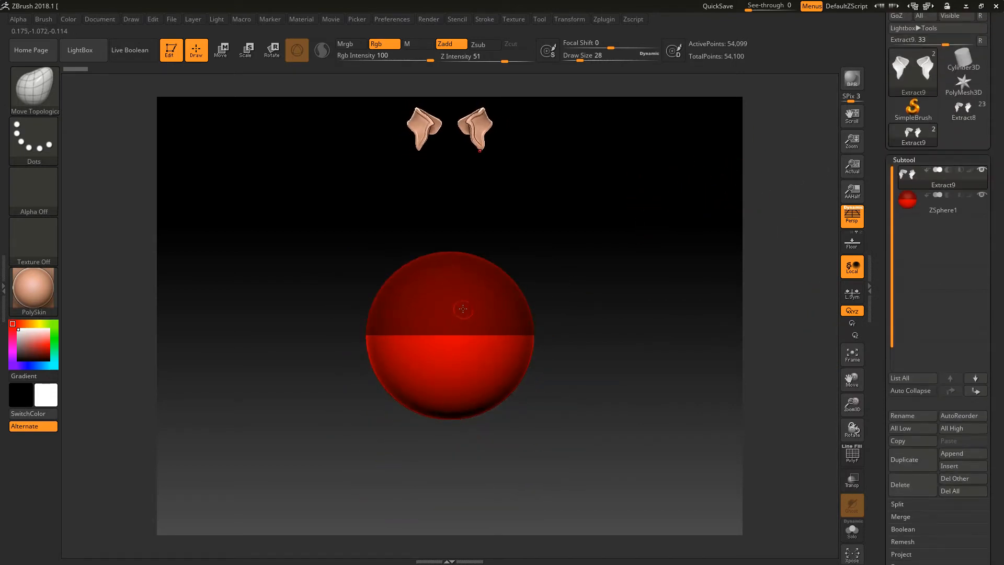
{"action": "left_click", "coordinate": [246, 50]}
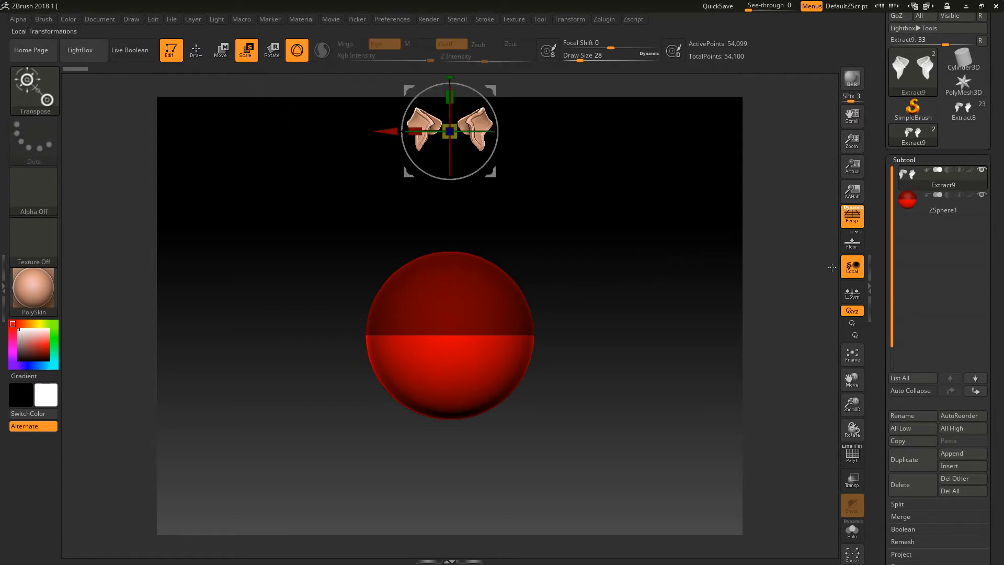
{"action": "left_click", "coordinate": [965, 205]}
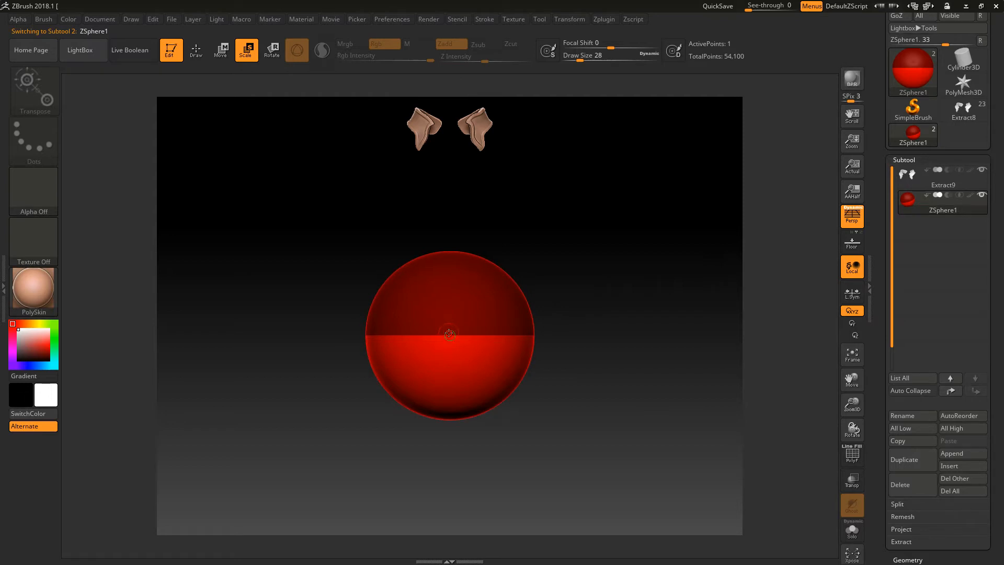
{"action": "left_click", "coordinate": [196, 50]}
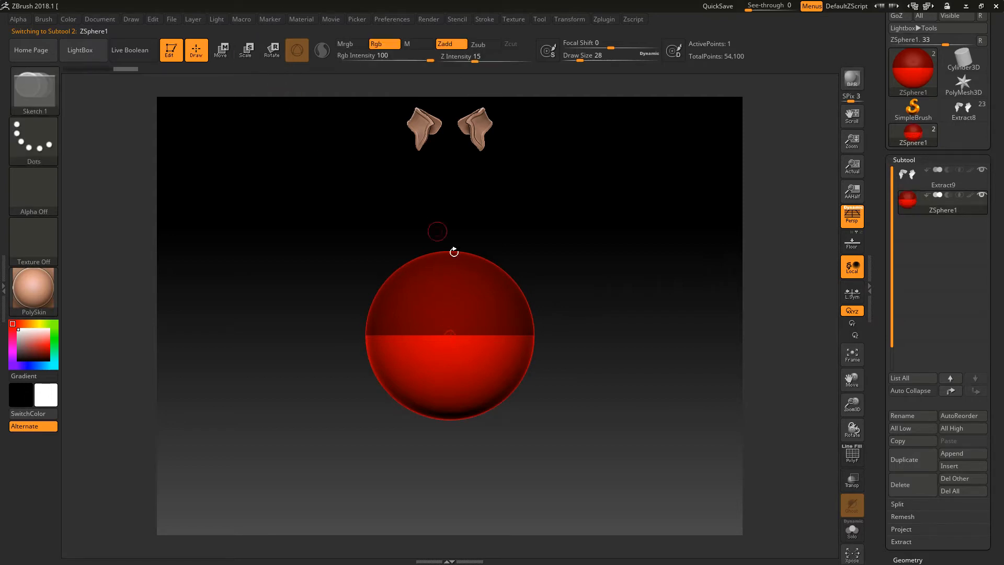
{"action": "left_click", "coordinate": [246, 51]}
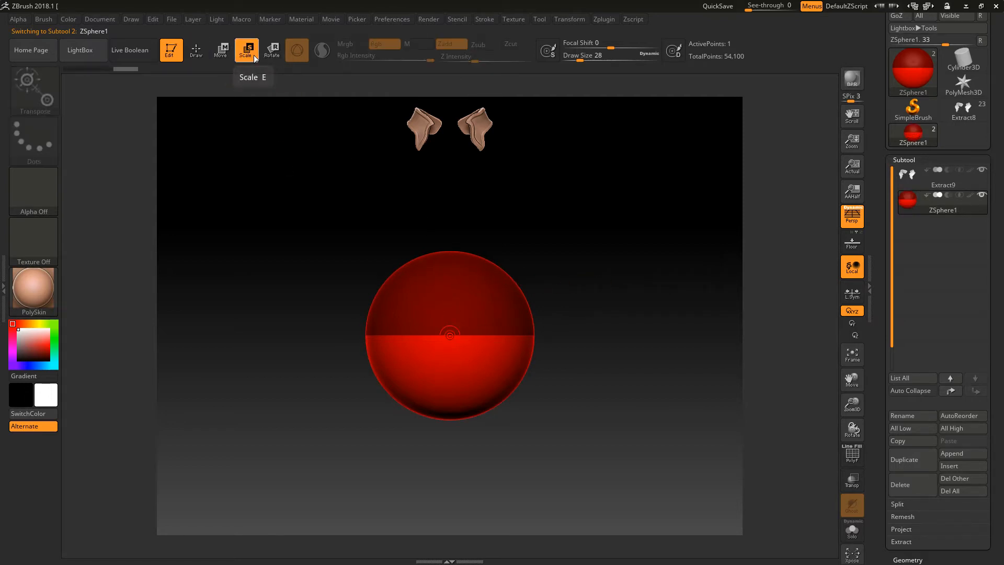
{"action": "mouse_move", "coordinate": [454, 335]}
{"action": "left_mouse_down"}
{"action": "mouse_move", "coordinate": [445, 377]}
{"action": "mouse_move", "coordinate": [455, 327]}
{"action": "left_mouse_up"}
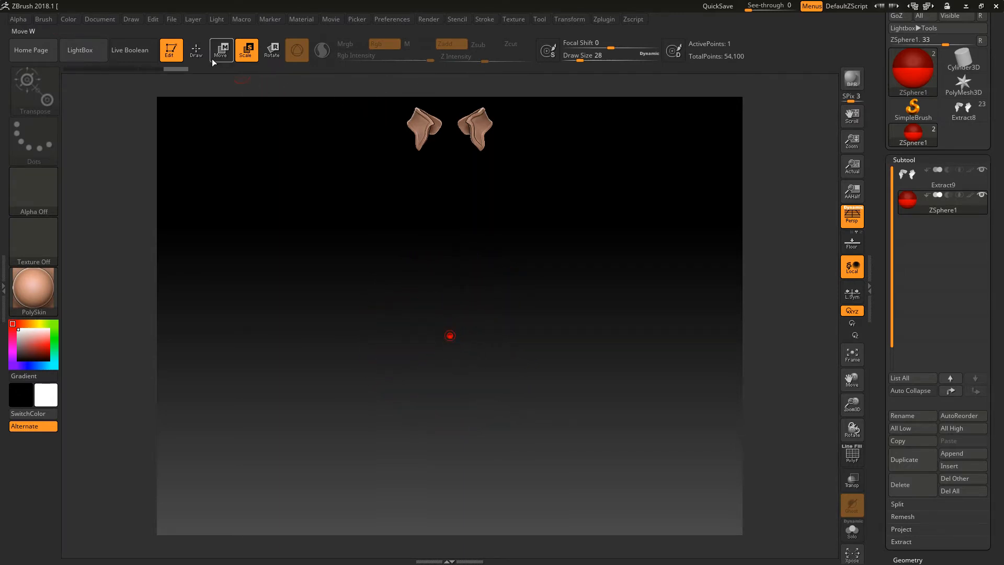
{"action": "key", "text": "w"}
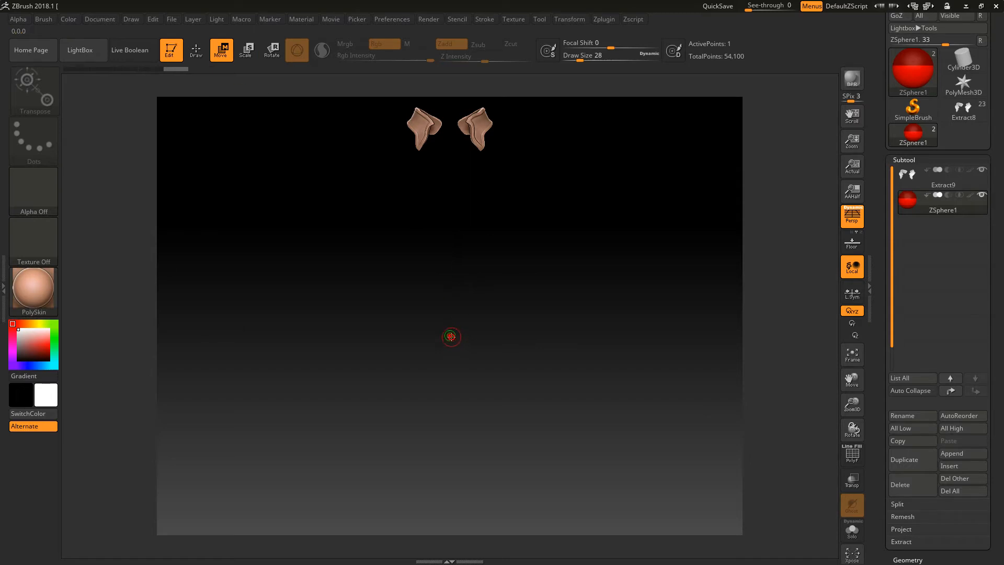
{"action": "key", "text": "c"}
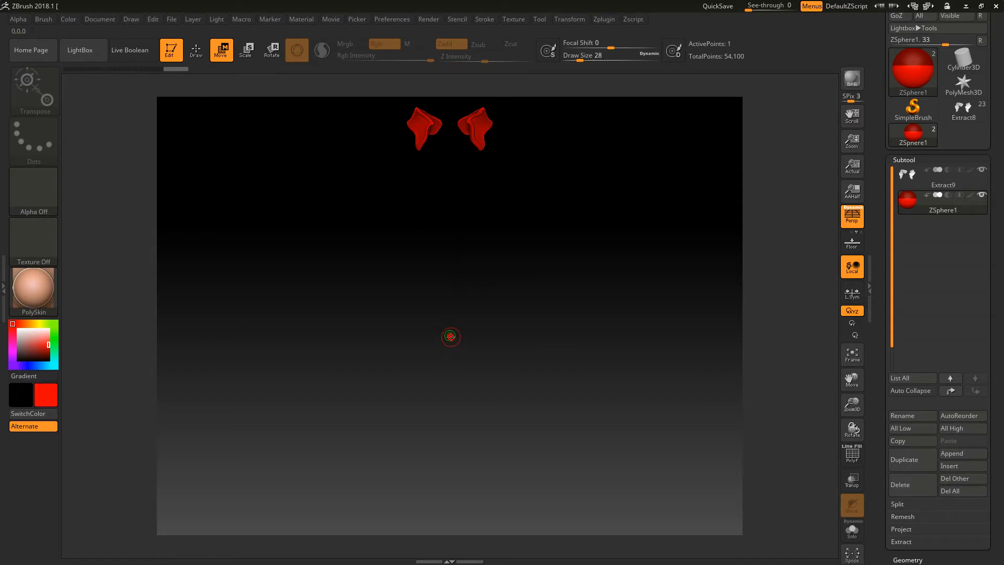
{"action": "left_click", "coordinate": [18, 330]}
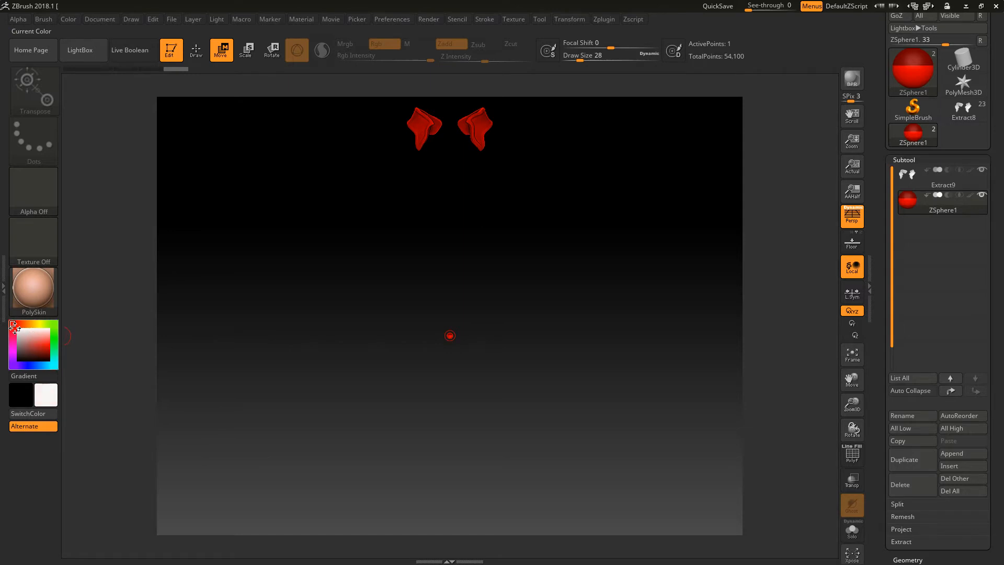
{"action": "left_click_drag", "start_coordinate": [449, 336], "coordinate": [455, 440], "text": "alt"}
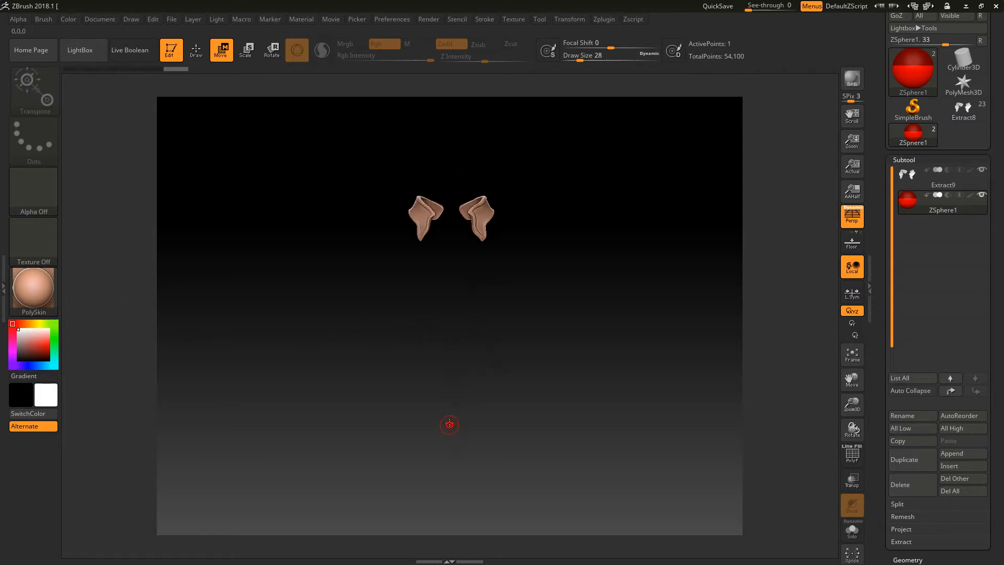
{"action": "key", "text": "v"}
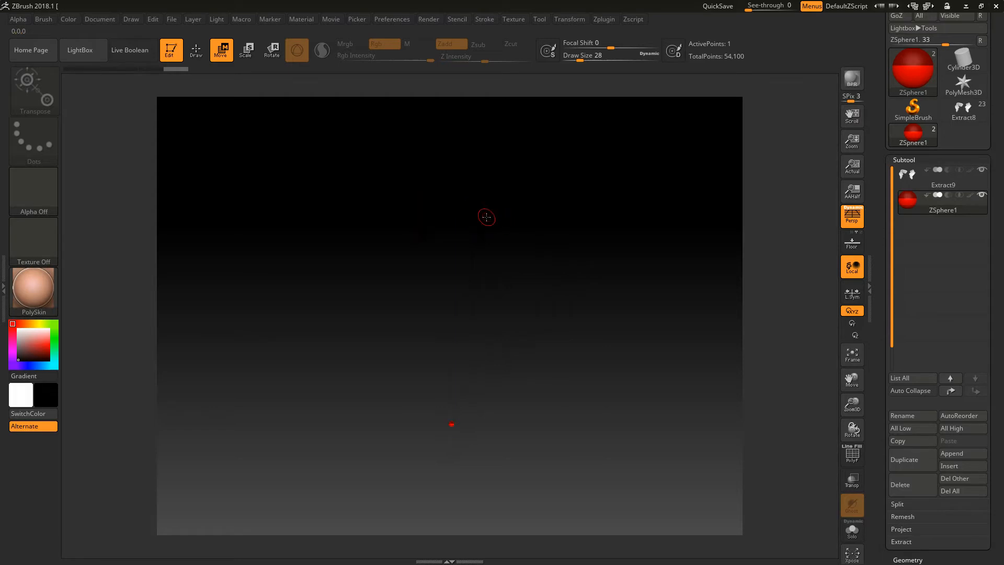
{"action": "key", "text": "v"}
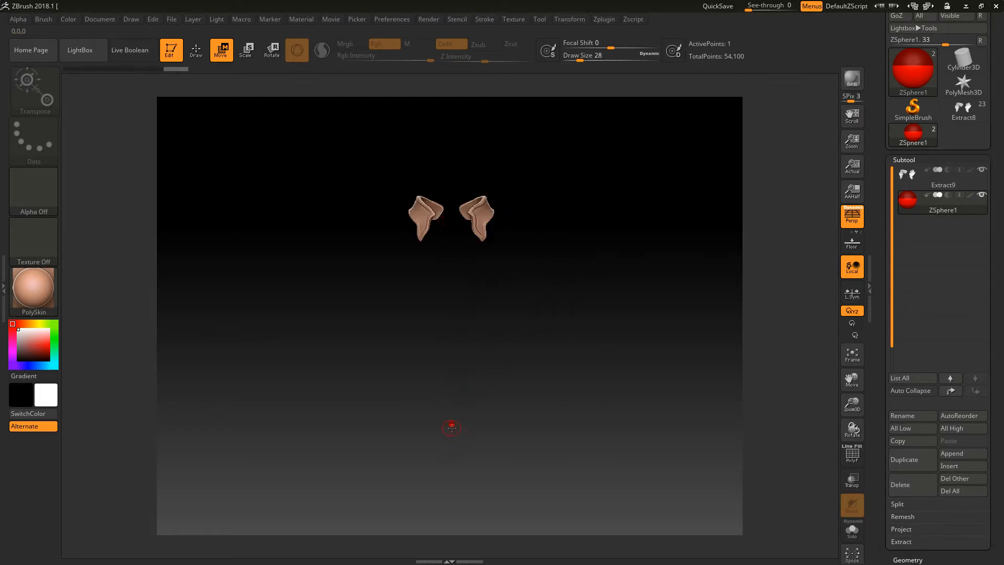
Try to move the ZSphere freehand up between the two hip guards, and undo the move.
{"action": "left_click_drag", "start_coordinate": [451, 346], "coordinate": [453, 415]}
{"action": "left_click_drag", "start_coordinate": [447, 220], "coordinate": [448, 224]}
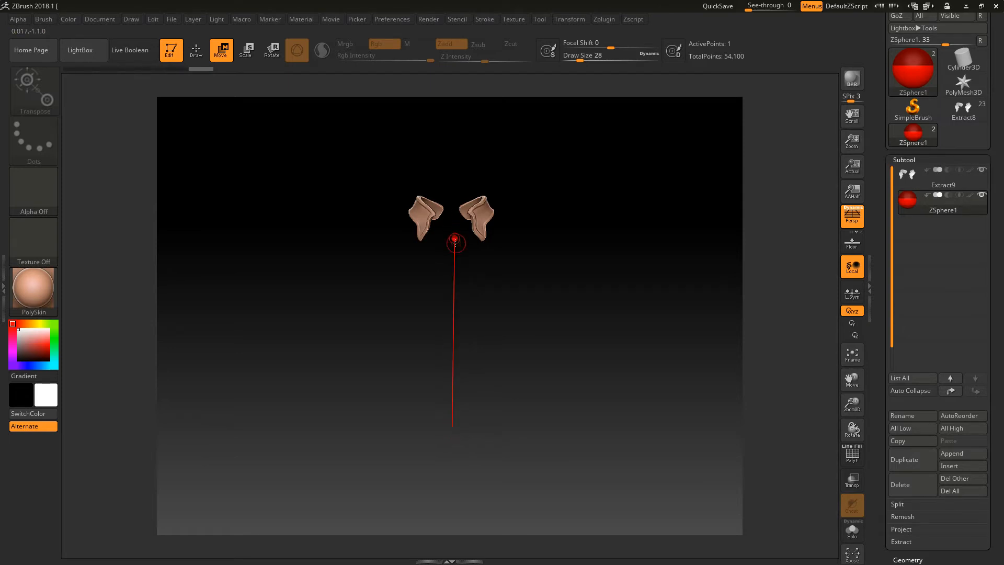
{"action": "key", "text": "ctrl+z"}
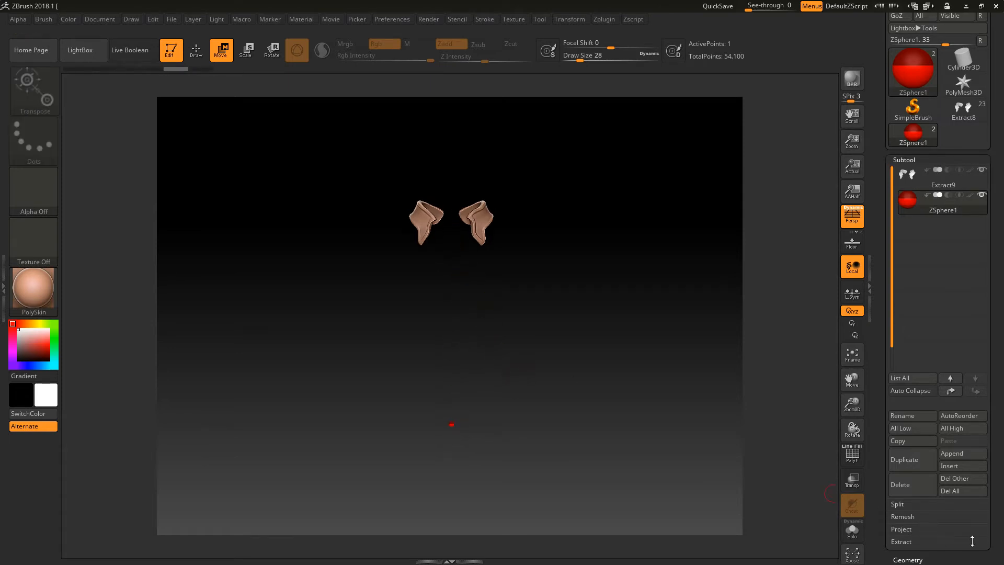
Set the ZSphere's Y Position to -1.30875 in its geometry settings, placing it between the hip guards.
{"action": "scroll", "coordinate": [993, 449], "scroll_direction": "down", "scroll_amount": 5}
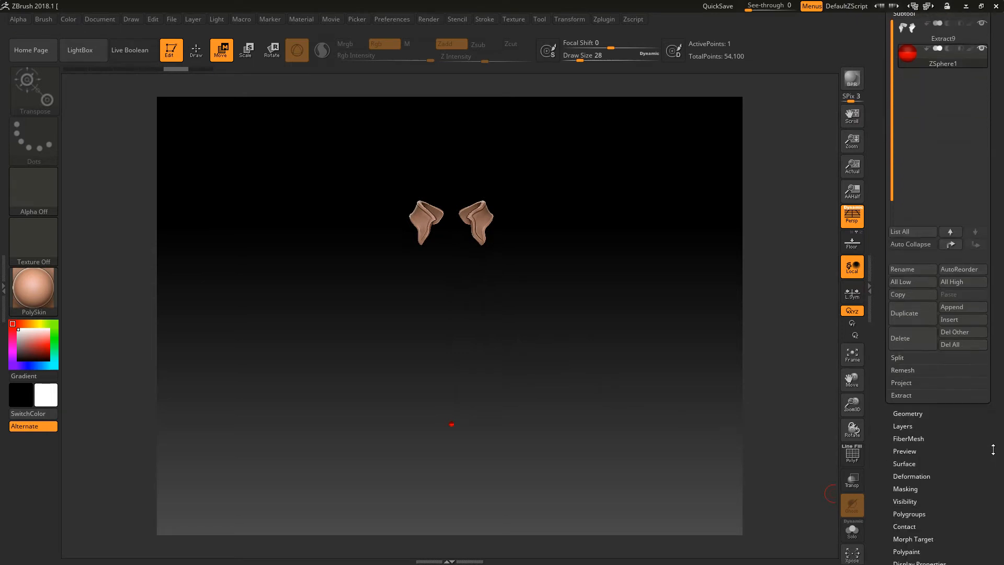
{"action": "left_click", "coordinate": [908, 413]}
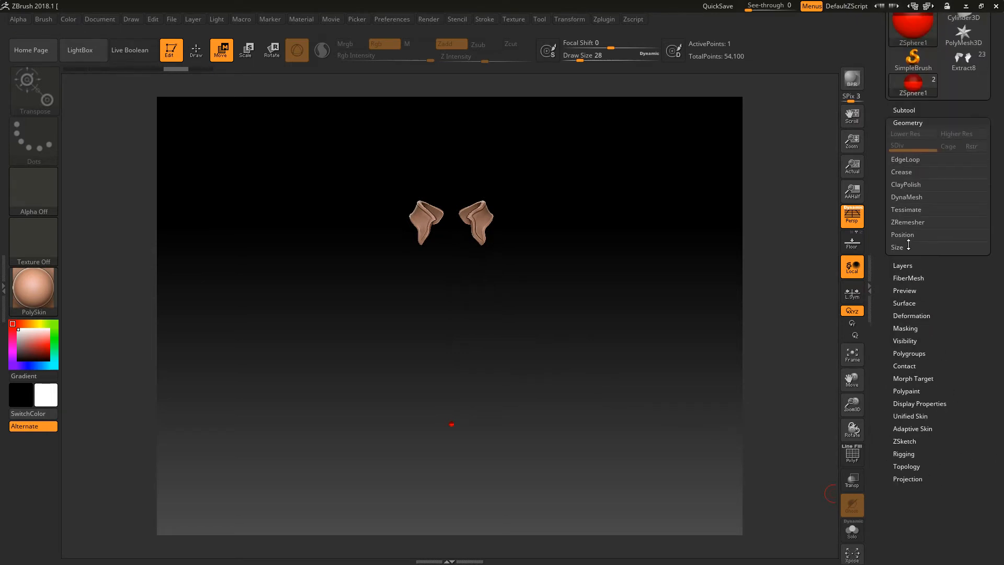
{"action": "left_click", "coordinate": [906, 235]}
{"action": "left_click_drag", "start_coordinate": [940, 262], "coordinate": [918, 259]}
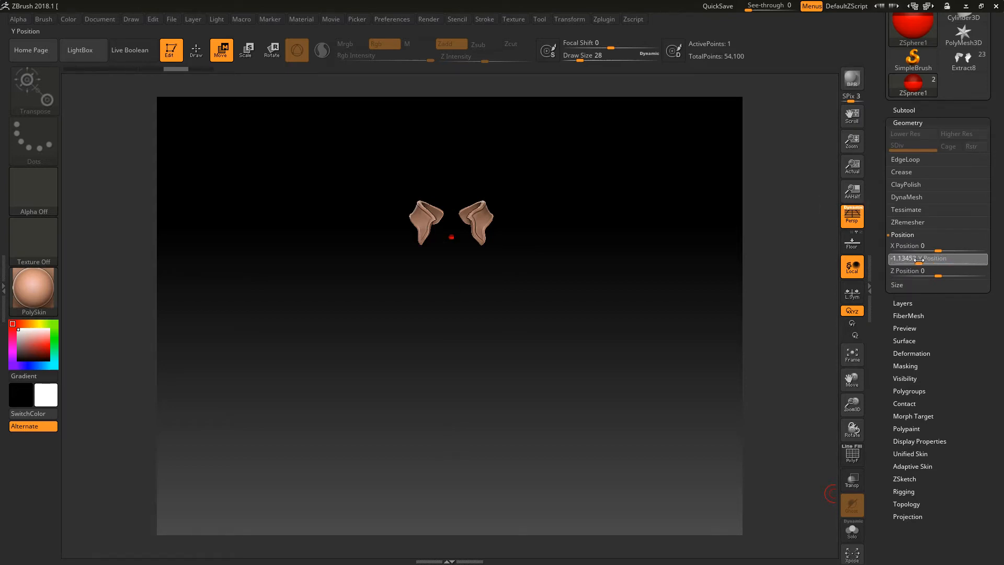
{"action": "left_click_drag", "start_coordinate": [919, 259], "coordinate": [913, 259]}
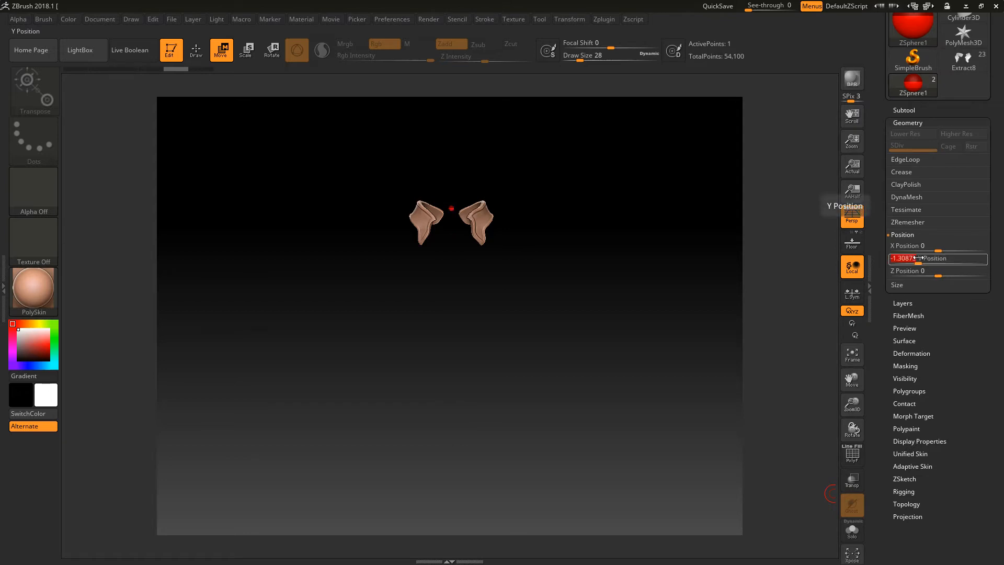
{"action": "left_click_drag", "start_coordinate": [664, 342], "coordinate": [605, 406]}
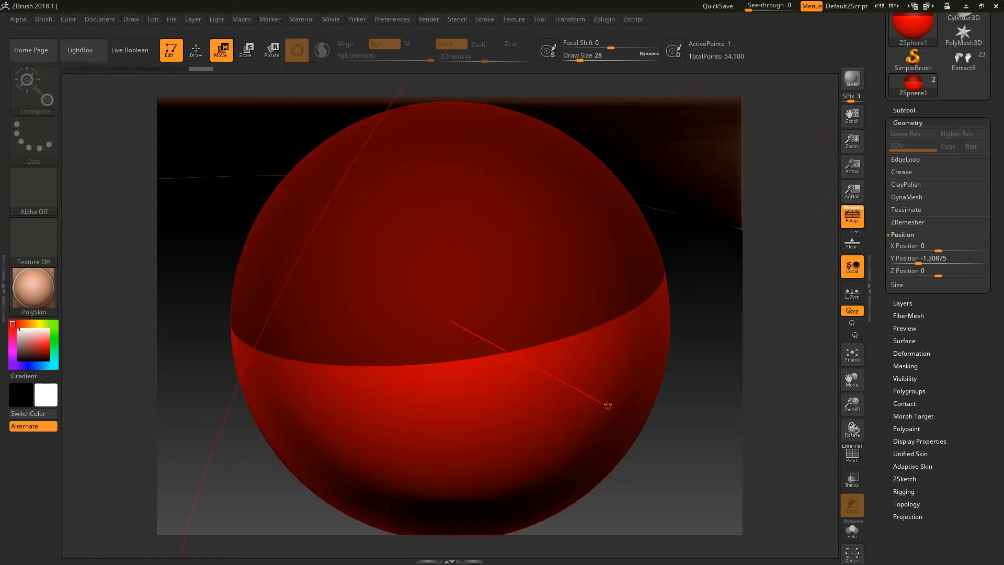
{"action": "left_click_drag", "start_coordinate": [721, 432], "coordinate": [732, 296], "text": "alt"}
{"action": "left_click_drag", "start_coordinate": [773, 421], "coordinate": [708, 393], "text": "alt"}
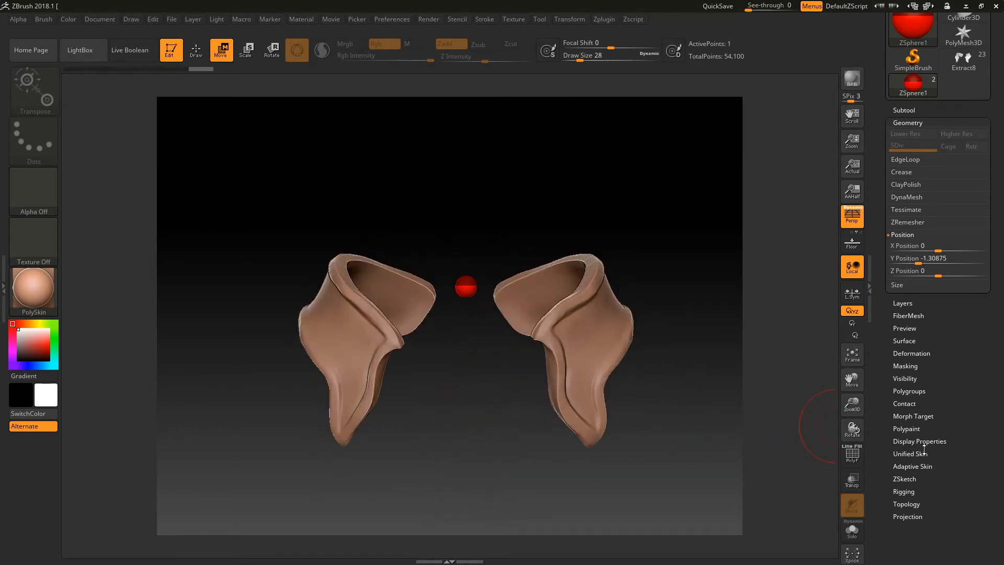
Turn on Edit Topology for the ZSphere after looking through its Adaptive Skin and topology selection options.
{"action": "left_click", "coordinate": [920, 467]}
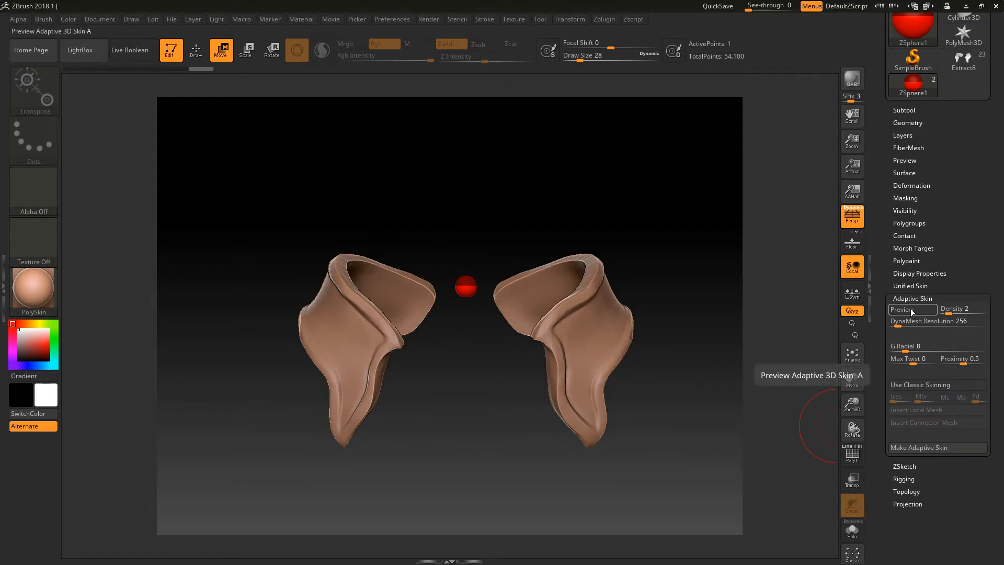
{"action": "left_click", "coordinate": [930, 450]}
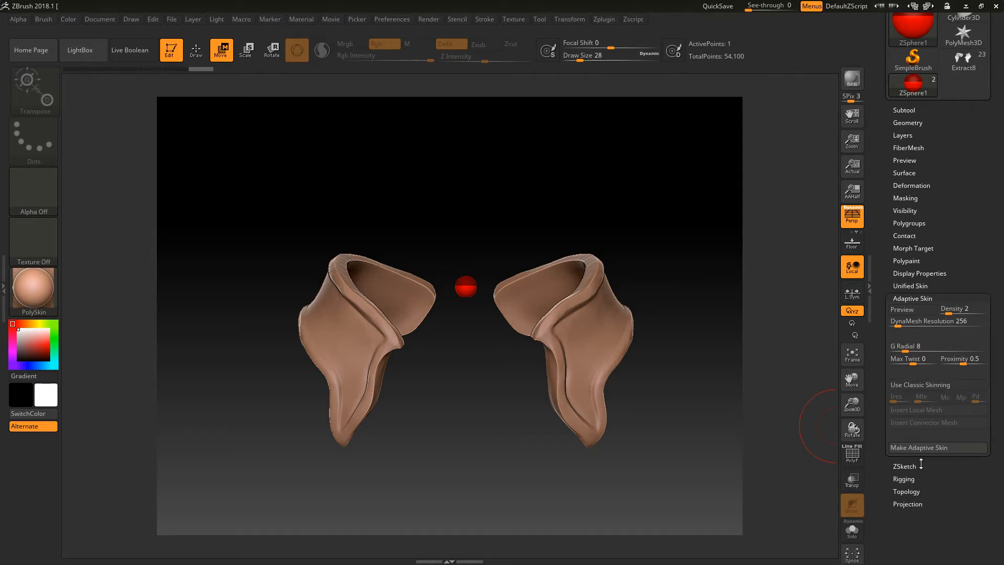
{"action": "left_click", "coordinate": [912, 491]}
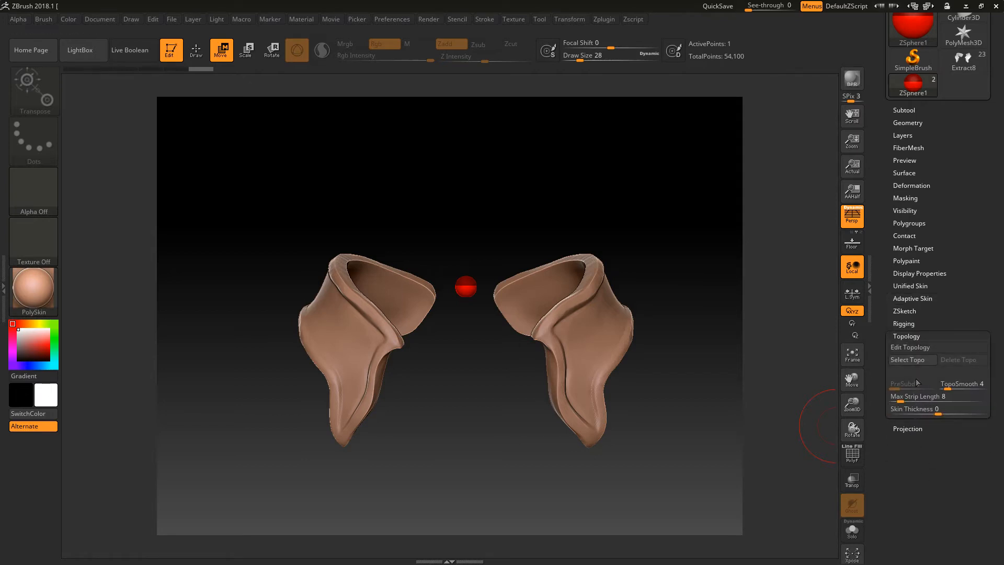
{"action": "left_click", "coordinate": [917, 361]}
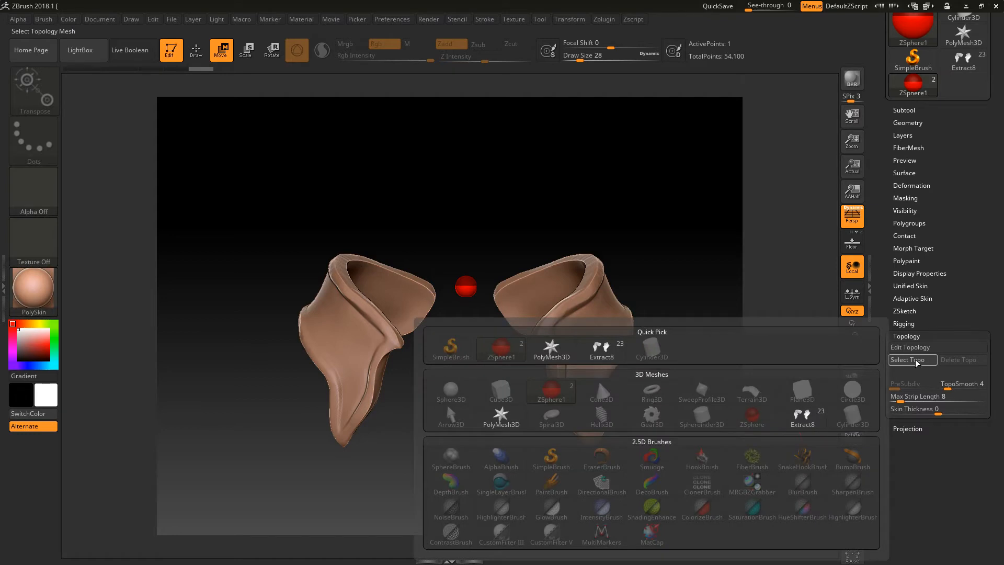
{"action": "left_click", "coordinate": [919, 350]}
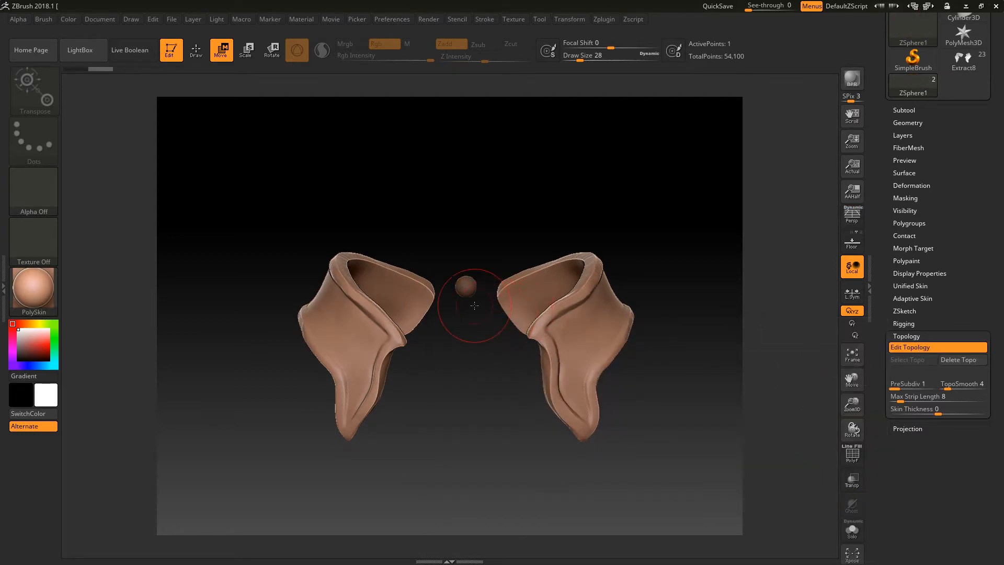
Start the topology with a quad on the raised rim at one hip guard's pointed front corner, undoing any misplaced point.
{"action": "left_click_drag", "start_coordinate": [436, 413], "coordinate": [431, 431], "text": "alt"}
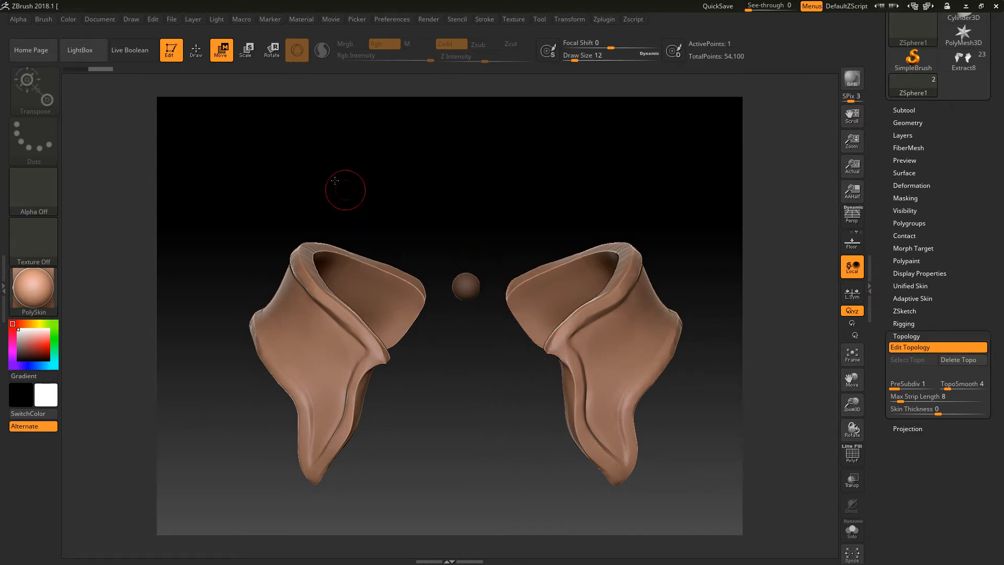
{"action": "key", "text": "q"}
{"action": "left_click", "coordinate": [547, 350]}
{"action": "left_click", "coordinate": [568, 325]}
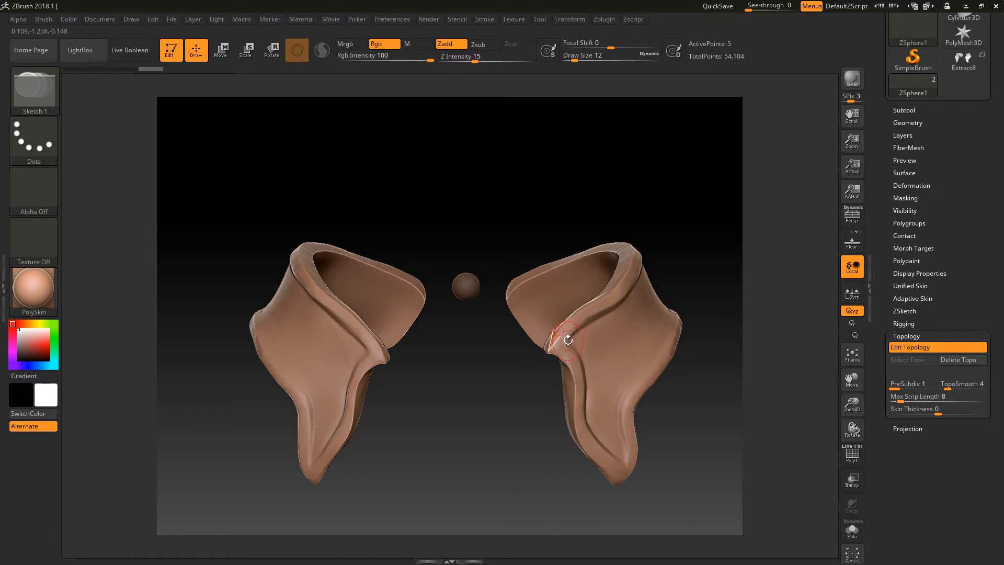
{"action": "left_click_drag", "start_coordinate": [667, 219], "coordinate": [723, 336], "text": "alt"}
{"action": "left_click_drag", "start_coordinate": [784, 319], "coordinate": [755, 229], "text": "alt"}
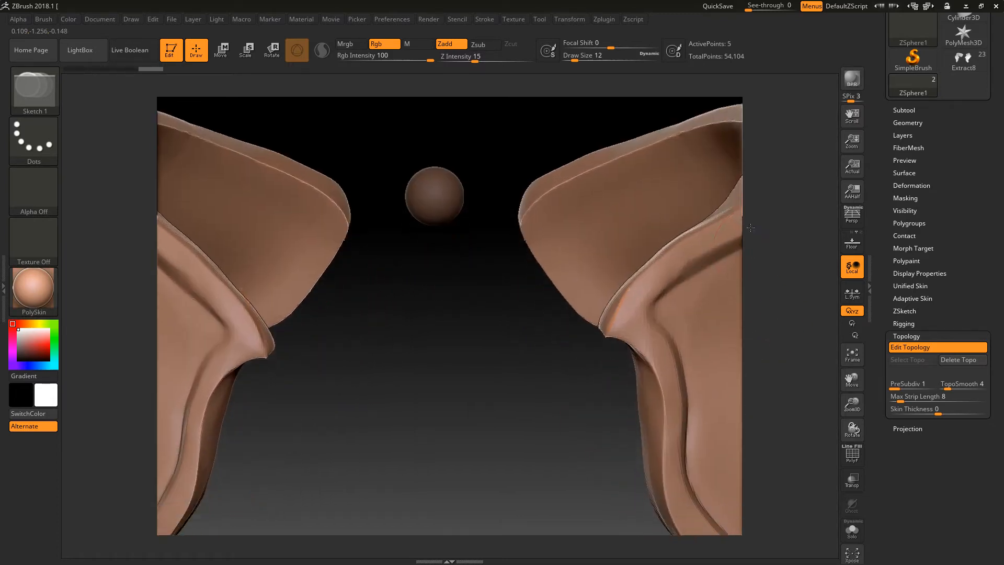
{"action": "left_click_drag", "start_coordinate": [811, 277], "coordinate": [756, 283]}
{"action": "left_click_drag", "start_coordinate": [396, 363], "coordinate": [574, 285]}
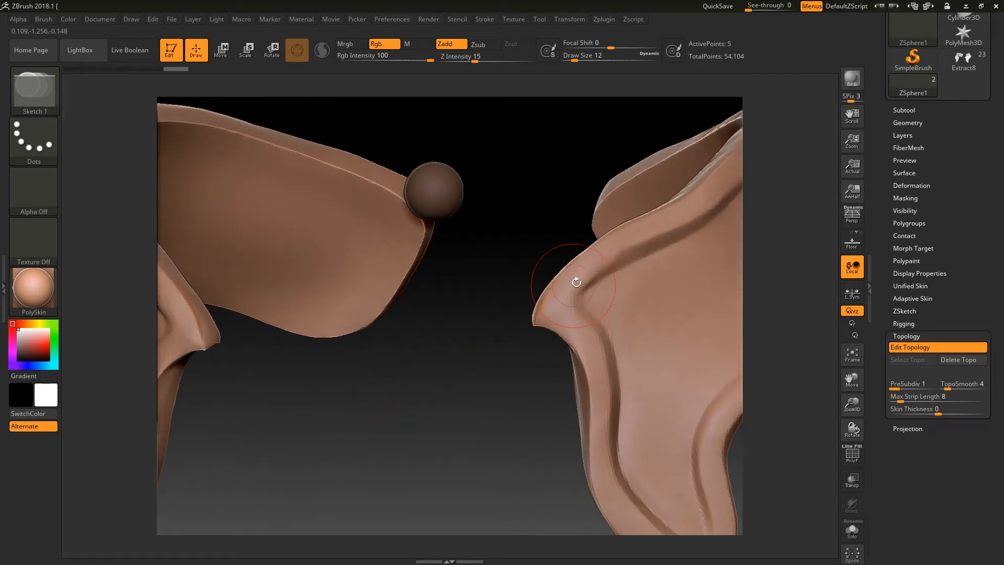
{"action": "key", "text": "ctrl+z"}
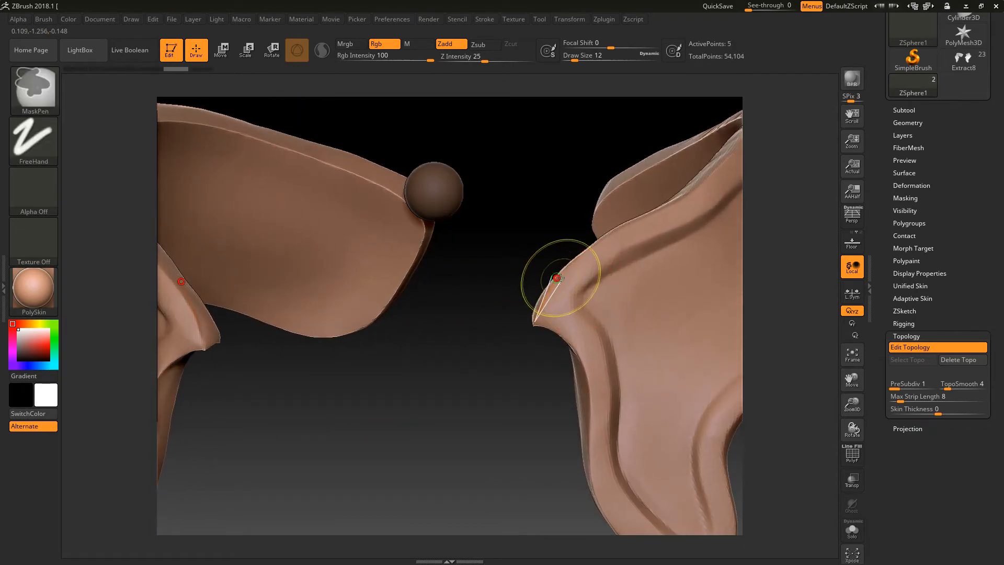
{"action": "left_click", "coordinate": [576, 308]}
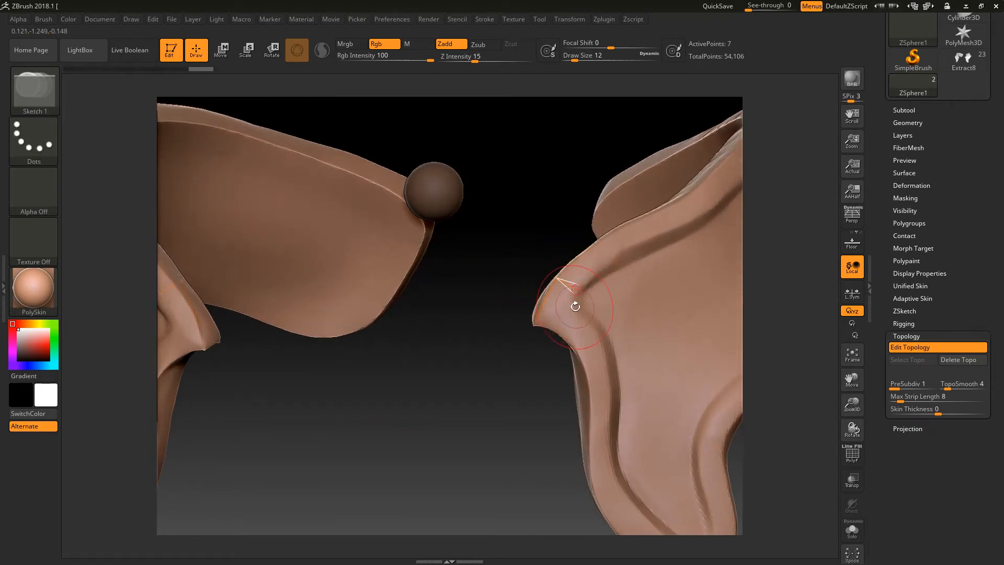
{"action": "left_click", "coordinate": [537, 326]}
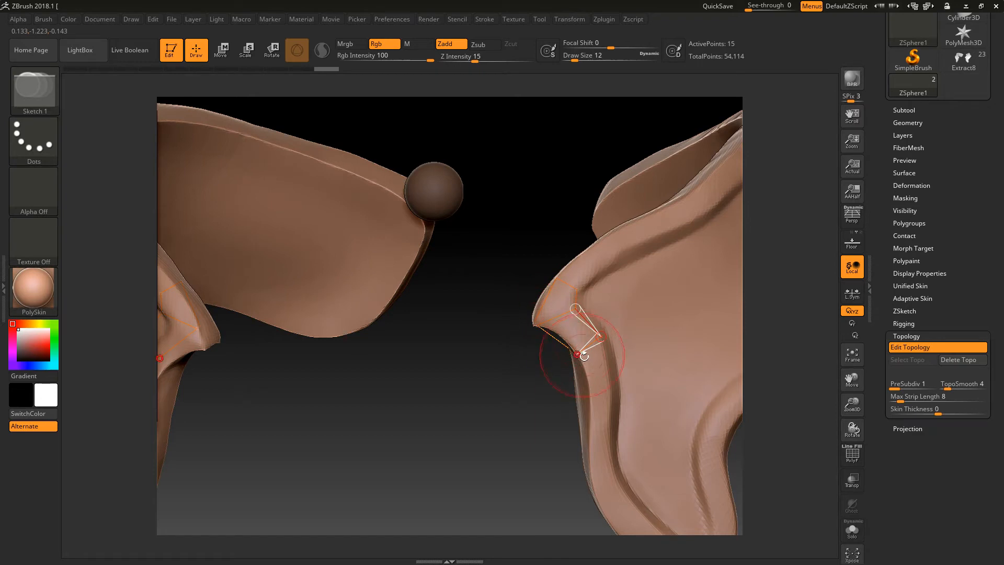
Extend the topology strip by one quad down the front rim, just below the pointed corner.
{"action": "mouse_move", "coordinate": [516, 386]}
{"action": "left_mouse_down"}
{"action": "mouse_move", "coordinate": [562, 400]}
{"action": "mouse_move", "coordinate": [524, 405]}
{"action": "mouse_move", "coordinate": [521, 392]}
{"action": "left_mouse_up"}
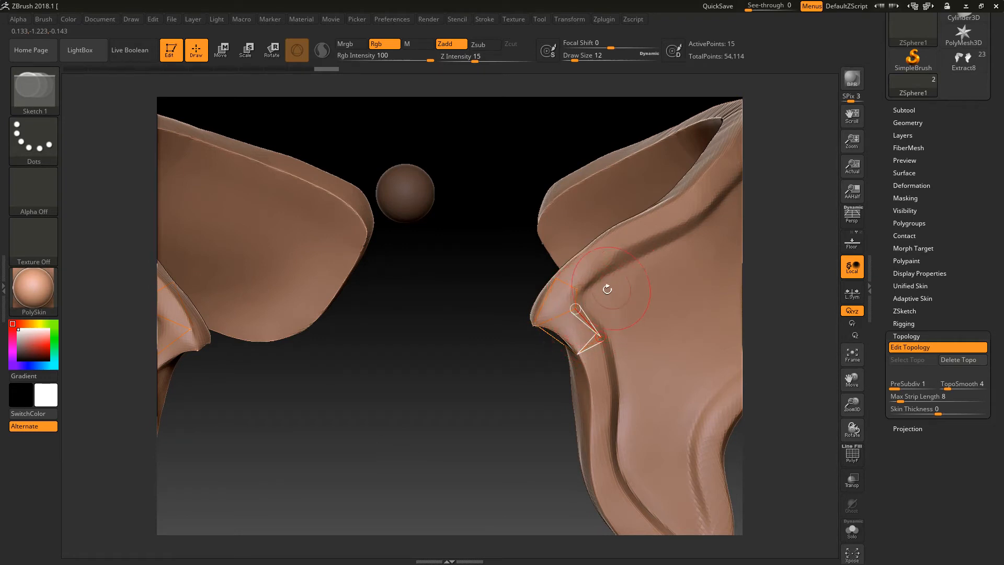
{"action": "left_click_drag", "start_coordinate": [532, 426], "coordinate": [579, 348]}
{"action": "left_click_drag", "start_coordinate": [510, 393], "coordinate": [604, 365]}
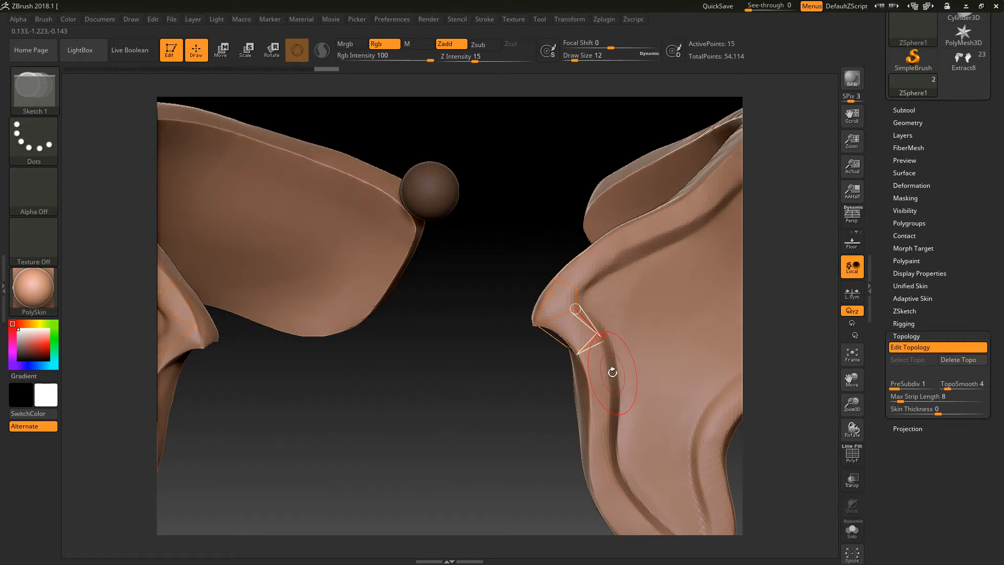
{"action": "left_click", "coordinate": [613, 391]}
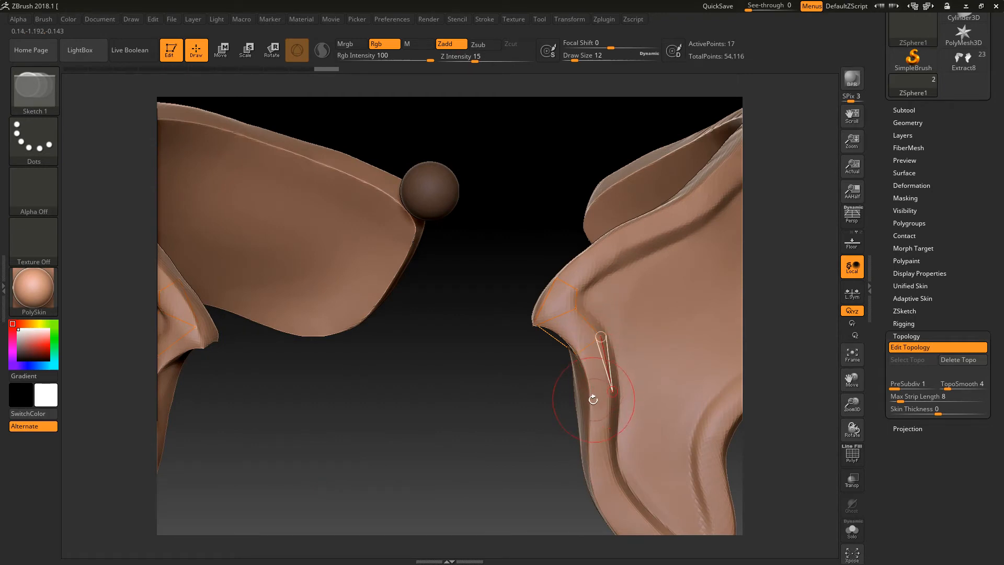
{"action": "left_click", "coordinate": [578, 354]}
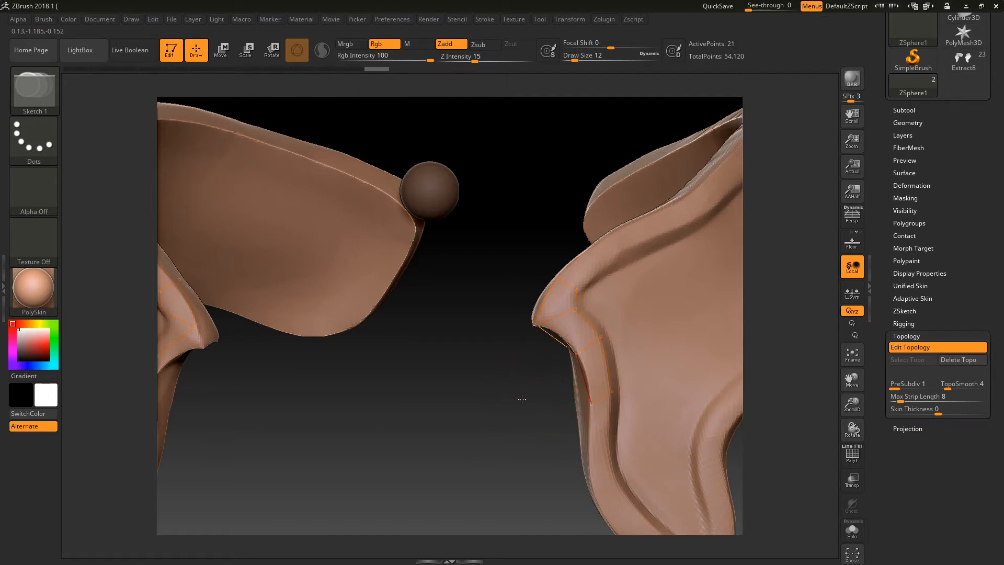
Isolate the ZSphere's adaptive skin preview with Solo and set its DynaMesh Resolution to 0.
{"action": "left_click_drag", "start_coordinate": [520, 398], "coordinate": [577, 354]}
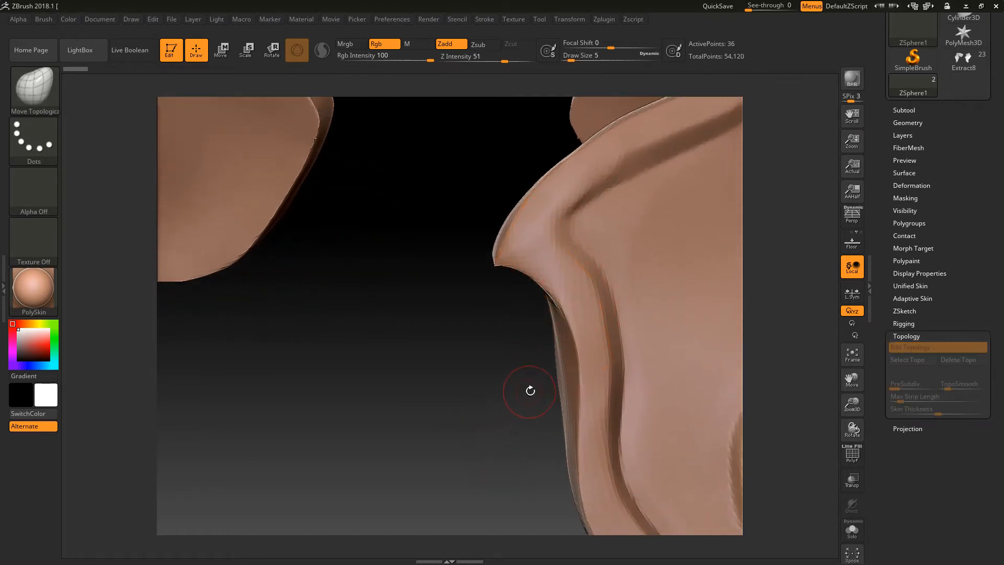
{"action": "left_click_drag", "start_coordinate": [530, 390], "coordinate": [520, 460]}
{"action": "left_click", "coordinate": [852, 529]}
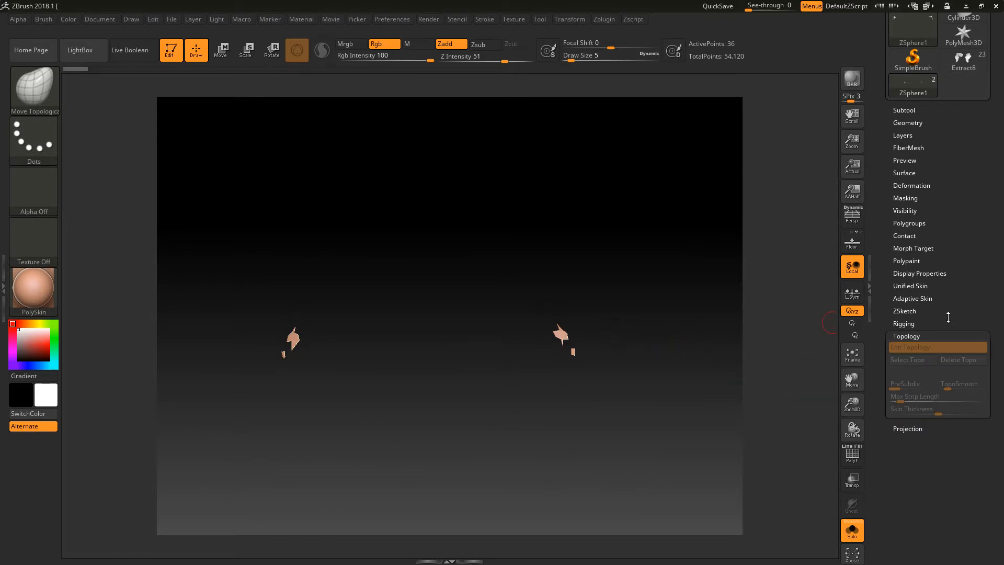
{"action": "left_click", "coordinate": [936, 298]}
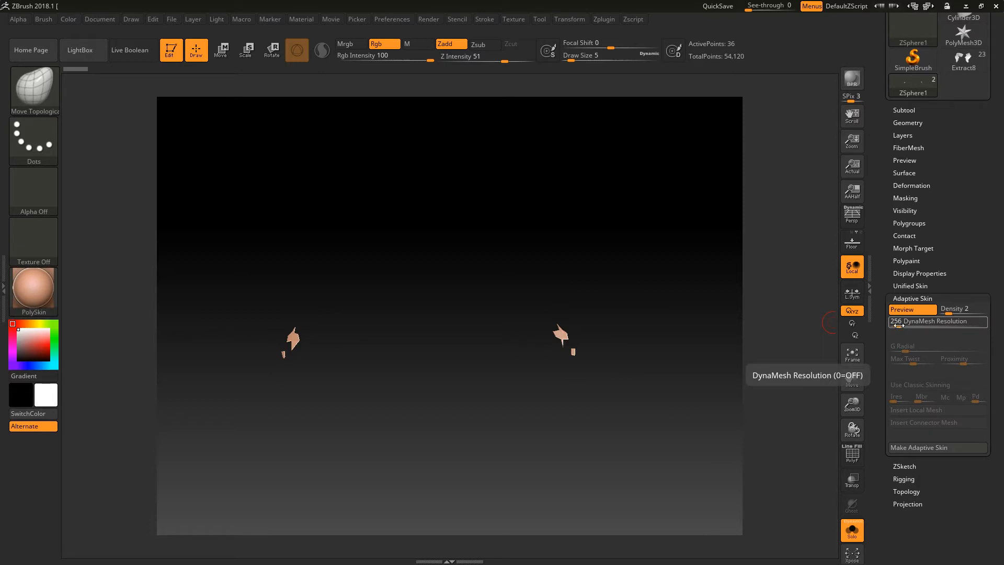
{"action": "type", "text": "0"}
{"action": "key", "text": "Return"}
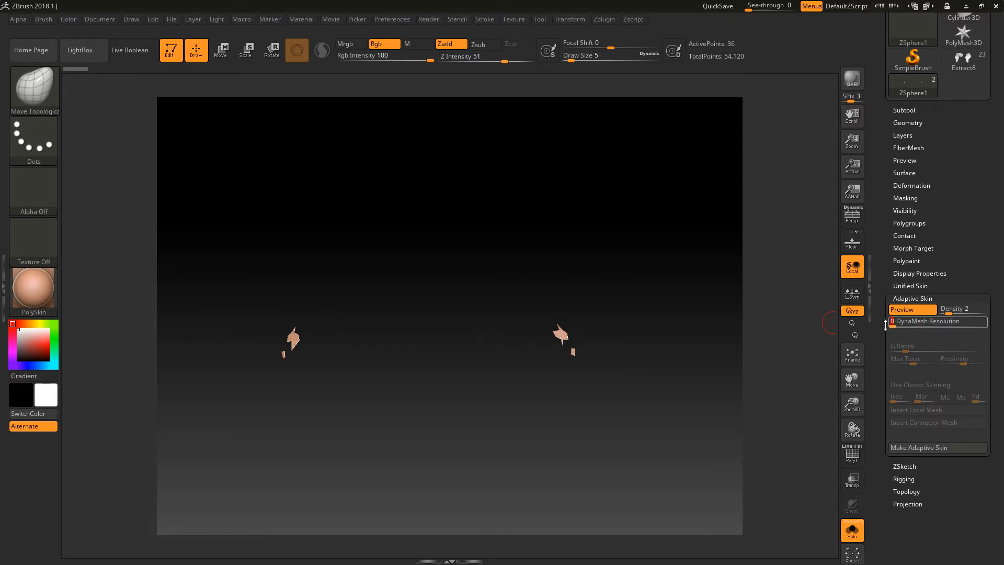
Set the adaptive skin Density to 1 and regenerate the preview to inspect the resulting faces.
{"action": "left_click", "coordinate": [921, 310]}
{"action": "left_click", "coordinate": [921, 307]}
{"action": "left_click", "coordinate": [949, 310]}
{"action": "left_click_drag", "start_coordinate": [952, 310], "coordinate": [940, 310]}
{"action": "left_click", "coordinate": [922, 310]}
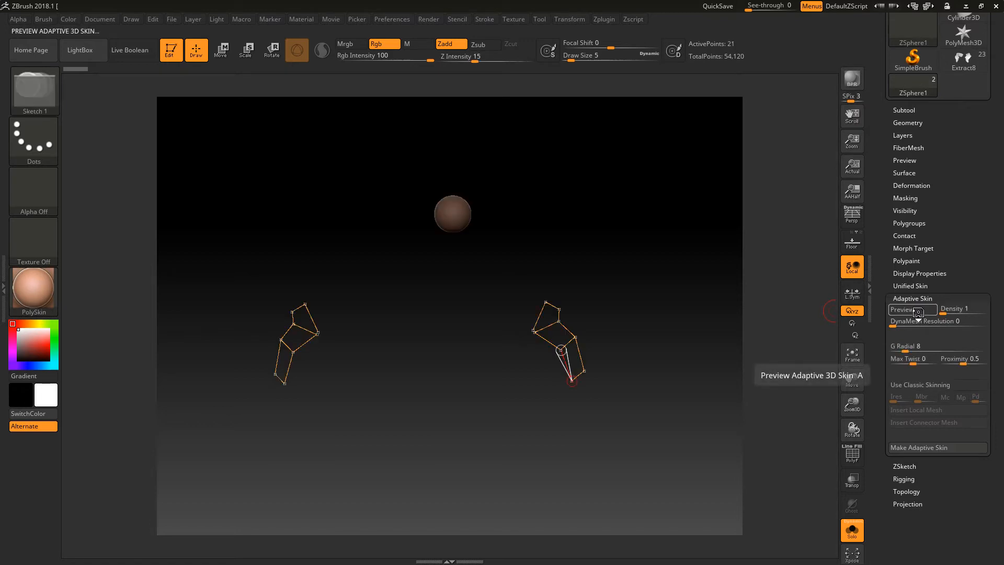
{"action": "left_click", "coordinate": [919, 310]}
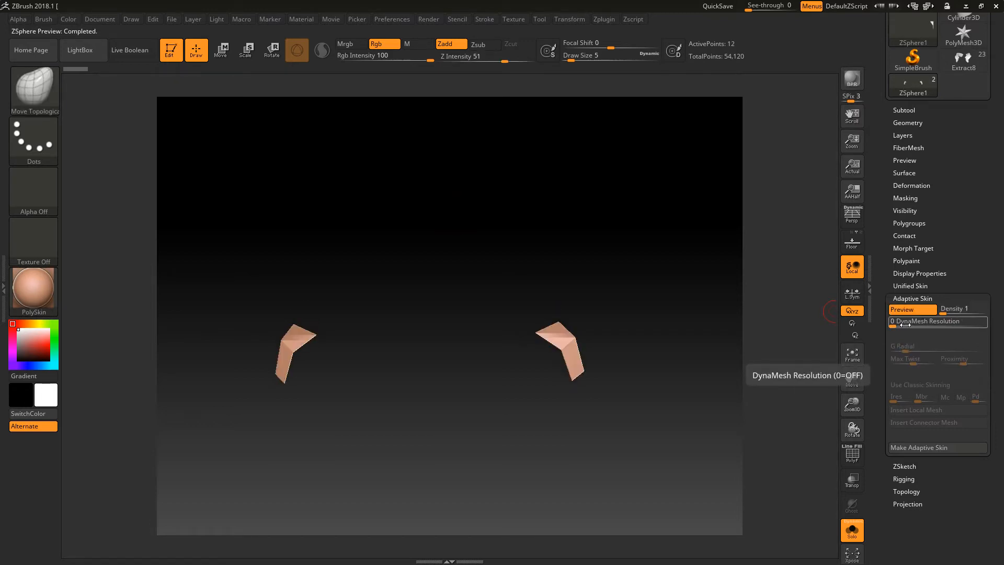
{"action": "mouse_move", "coordinate": [665, 440]}
{"action": "left_mouse_down"}
{"action": "mouse_move", "coordinate": [621, 462]}
{"action": "mouse_move", "coordinate": [672, 443]}
{"action": "left_mouse_up"}
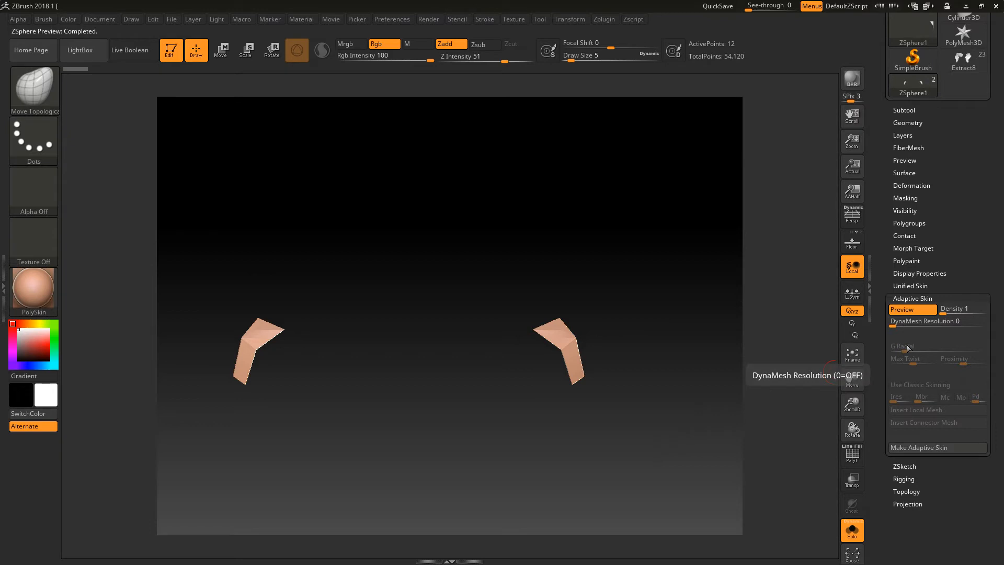
Return to the topology editing settings, leave the skin preview and turn Solo off to show the hip guards again.
{"action": "left_click", "coordinate": [906, 491]}
{"action": "left_click", "coordinate": [911, 348]}
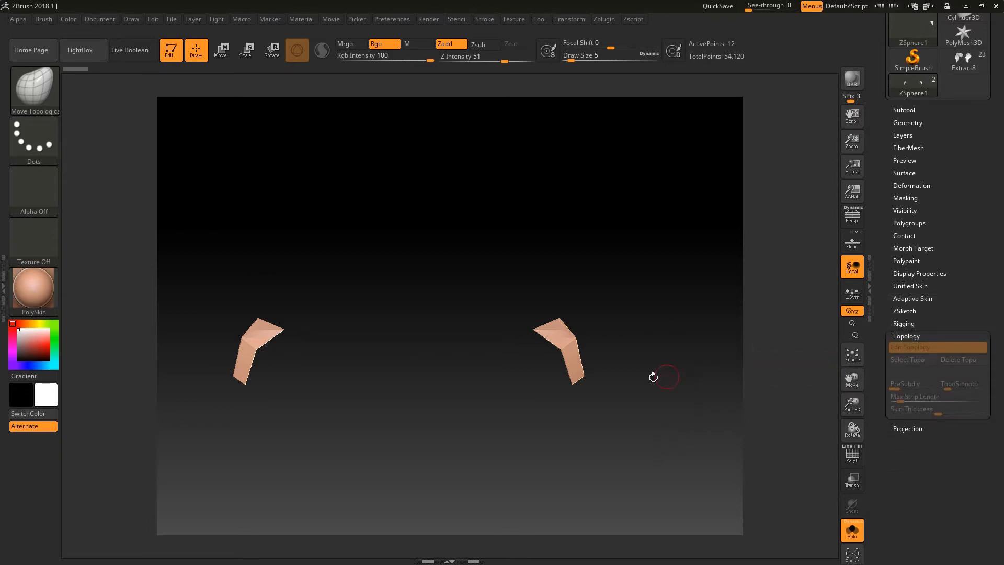
{"action": "left_click_drag", "start_coordinate": [783, 341], "coordinate": [758, 402]}
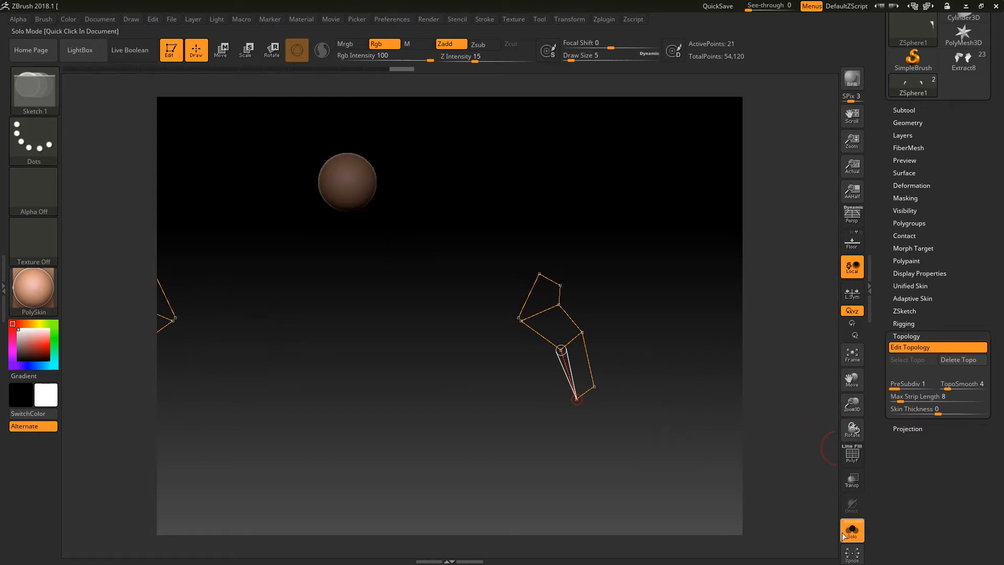
{"action": "left_click", "coordinate": [848, 528]}
Continue the quad strip down the front rim along the straight middle part of the hip guard.
{"action": "left_click_drag", "start_coordinate": [553, 421], "coordinate": [585, 405]}
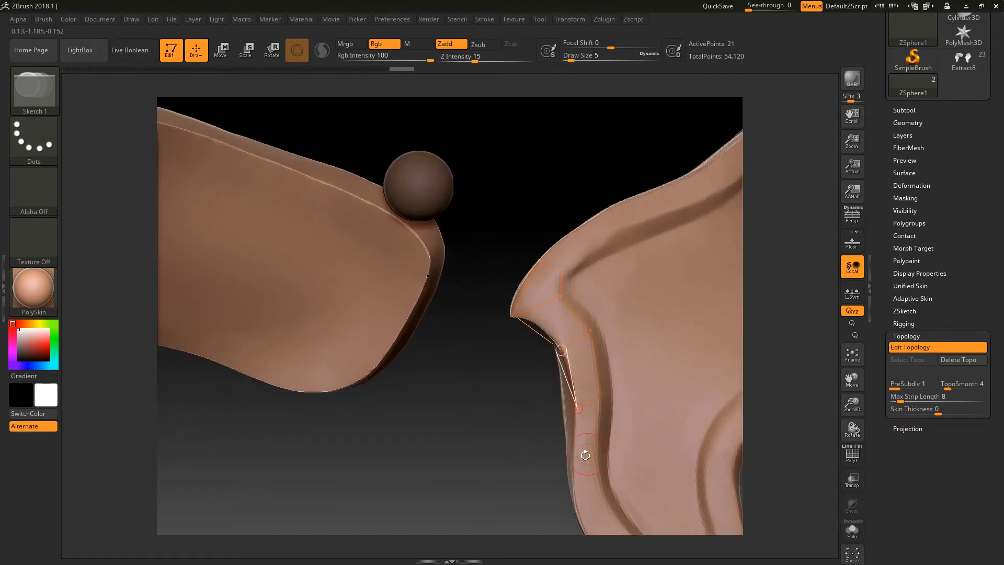
{"action": "left_click", "coordinate": [575, 466]}
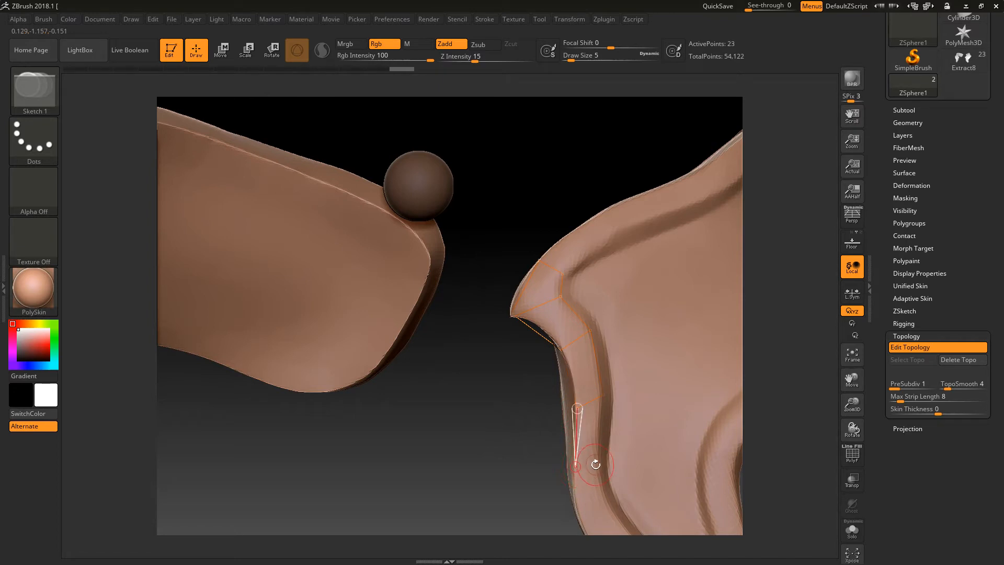
{"action": "left_click", "coordinate": [603, 396]}
{"action": "left_click_drag", "start_coordinate": [491, 446], "coordinate": [497, 335], "text": "alt"}
{"action": "left_click", "coordinate": [631, 418]}
{"action": "left_click", "coordinate": [600, 438]}
{"action": "left_click", "coordinate": [580, 356]}
Add quads along the lower front rim of the hip guard down to just before its pointed tip.
{"action": "left_click_drag", "start_coordinate": [578, 498], "coordinate": [547, 453], "text": "alt"}
{"action": "left_click", "coordinate": [621, 443]}
{"action": "left_click", "coordinate": [644, 420]}
{"action": "left_click", "coordinate": [599, 375]}
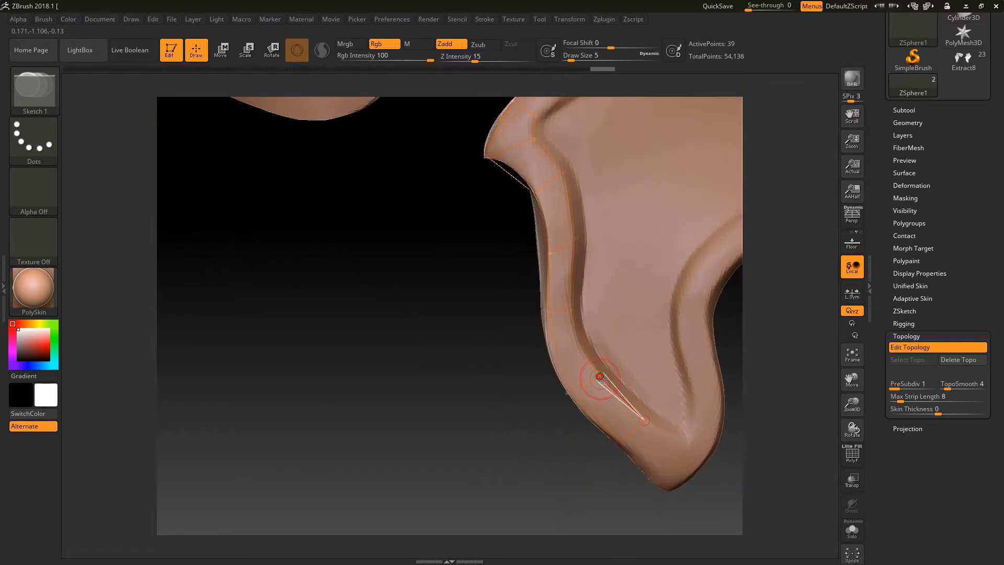
{"action": "left_click", "coordinate": [677, 438]}
{"action": "left_click", "coordinate": [653, 476]}
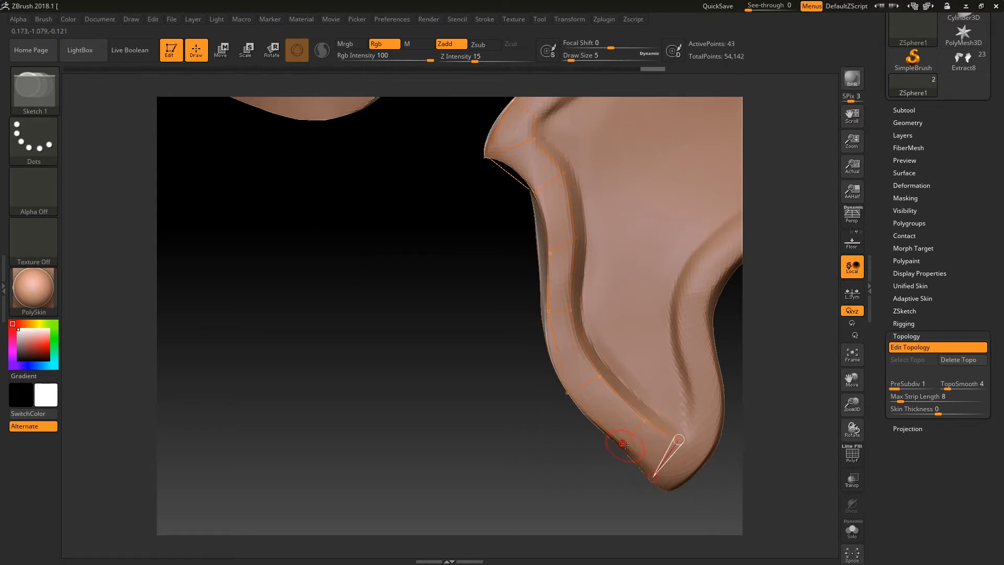
{"action": "left_click", "coordinate": [622, 443]}
Wrap the quad strip around the hip guard's lower tip and onto the start of the rear rim.
{"action": "left_click_drag", "start_coordinate": [599, 475], "coordinate": [658, 424]}
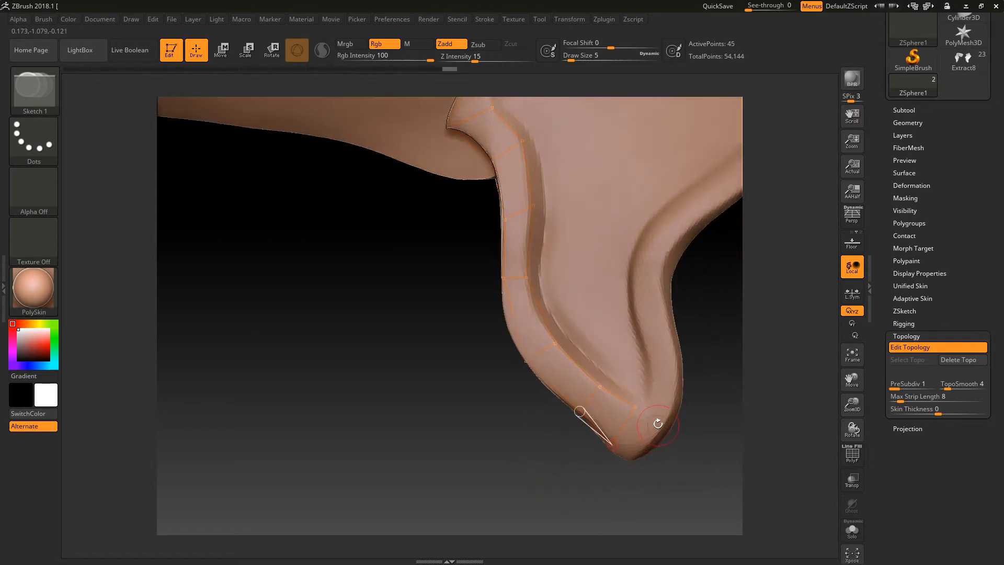
{"action": "left_click", "coordinate": [635, 458]}
{"action": "left_click", "coordinate": [667, 424]}
{"action": "left_click", "coordinate": [636, 407]}
{"action": "left_click", "coordinate": [651, 367]}
{"action": "left_click", "coordinate": [678, 367]}
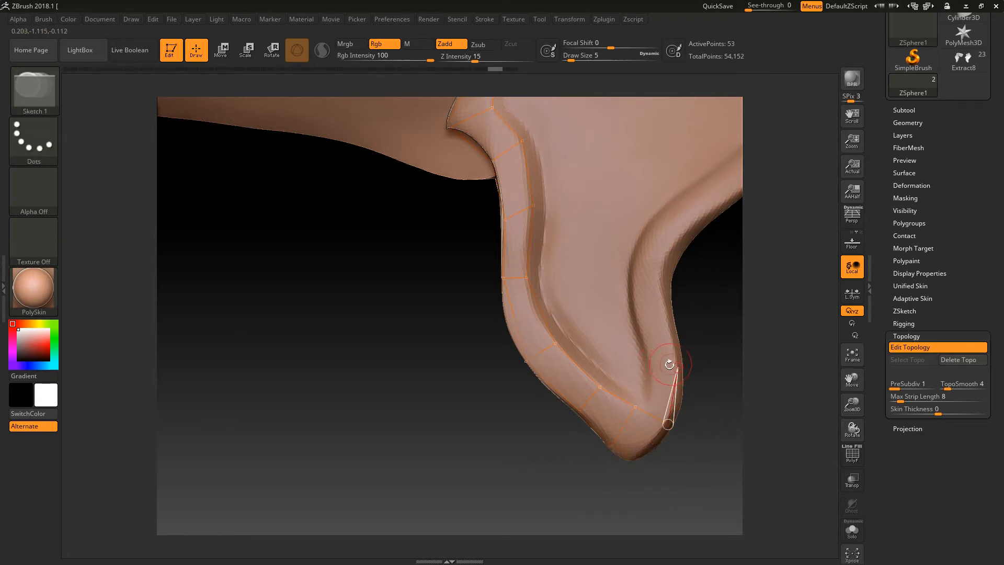
{"action": "left_click", "coordinate": [651, 367]}
{"action": "left_click", "coordinate": [635, 407]}
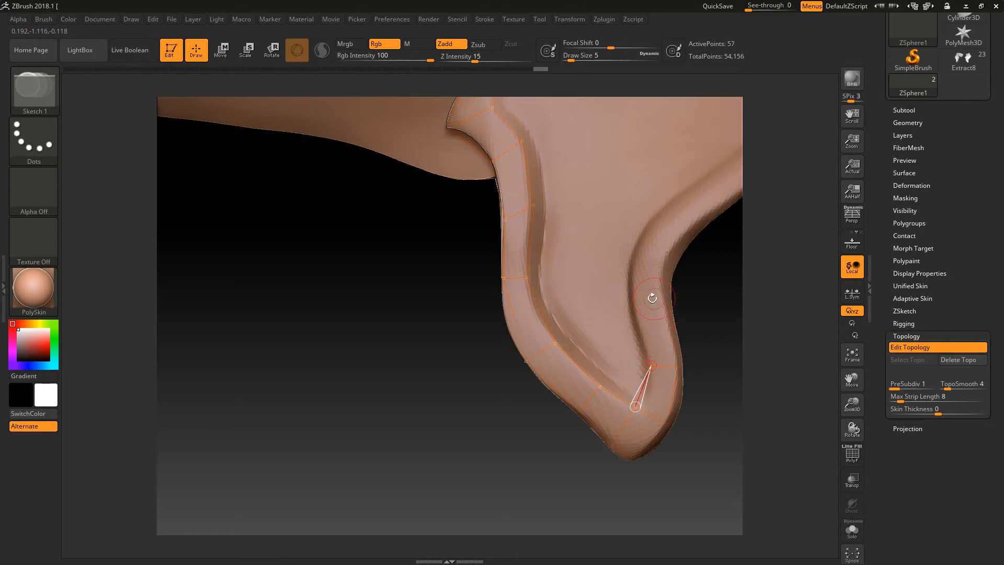
Extend the quad strip up the hip guard's rear rim from the tip into the inward curve.
{"action": "left_click", "coordinate": [634, 307]}
{"action": "left_click", "coordinate": [663, 302]}
{"action": "left_click", "coordinate": [677, 367]}
{"action": "left_click_drag", "start_coordinate": [724, 324], "coordinate": [716, 350]}
{"action": "left_click", "coordinate": [654, 307]}
{"action": "left_click", "coordinate": [627, 295]}
{"action": "left_click", "coordinate": [621, 361]}
Add one more quad to the rear rim strip, just above the inward curve.
{"action": "left_click_drag", "start_coordinate": [700, 339], "coordinate": [655, 354]}
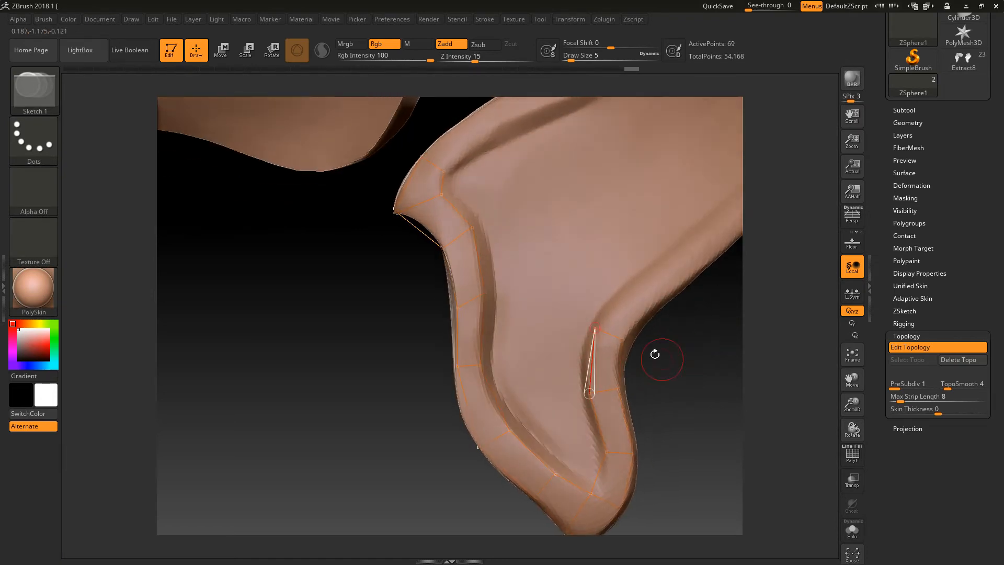
{"action": "left_click", "coordinate": [638, 280]}
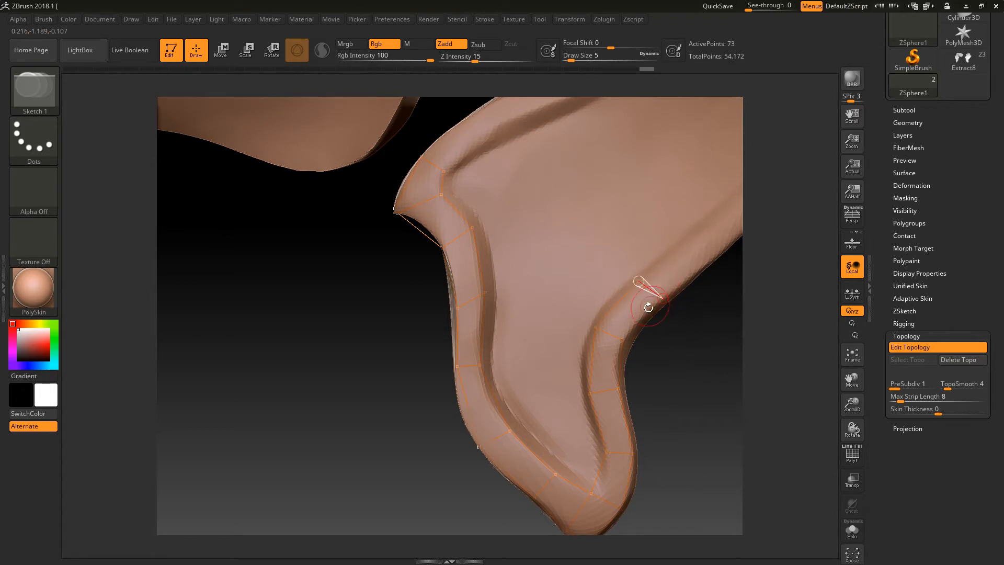
{"action": "left_click", "coordinate": [624, 337]}
{"action": "left_click_drag", "start_coordinate": [679, 387], "coordinate": [634, 367], "text": "alt"}
{"action": "left_click_drag", "start_coordinate": [654, 331], "coordinate": [414, 193]}
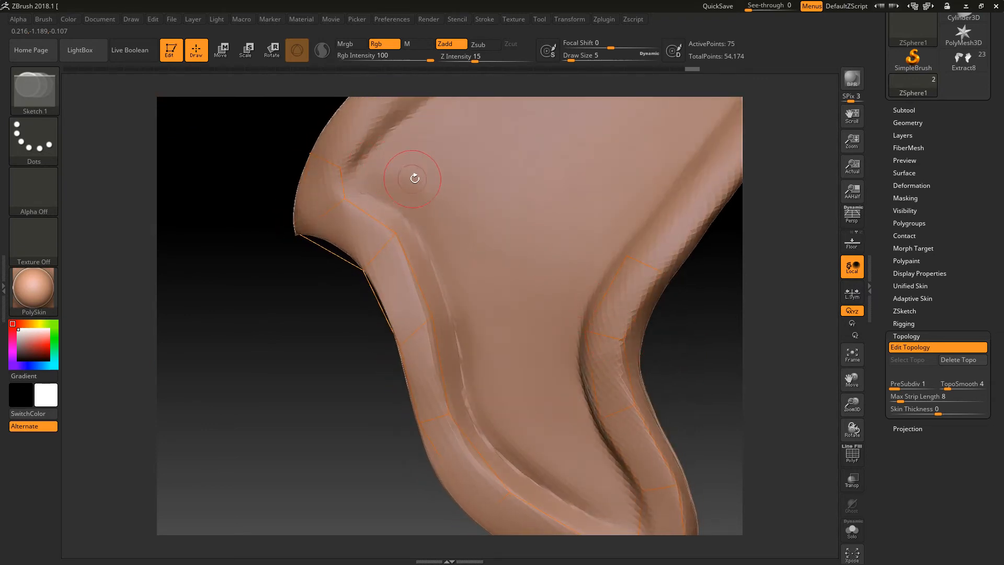
Check the armour reference image, and add a quad to the hip guard's rear rim strip above the inward curve.
{"action": "key", "text": "alt+Tab"}
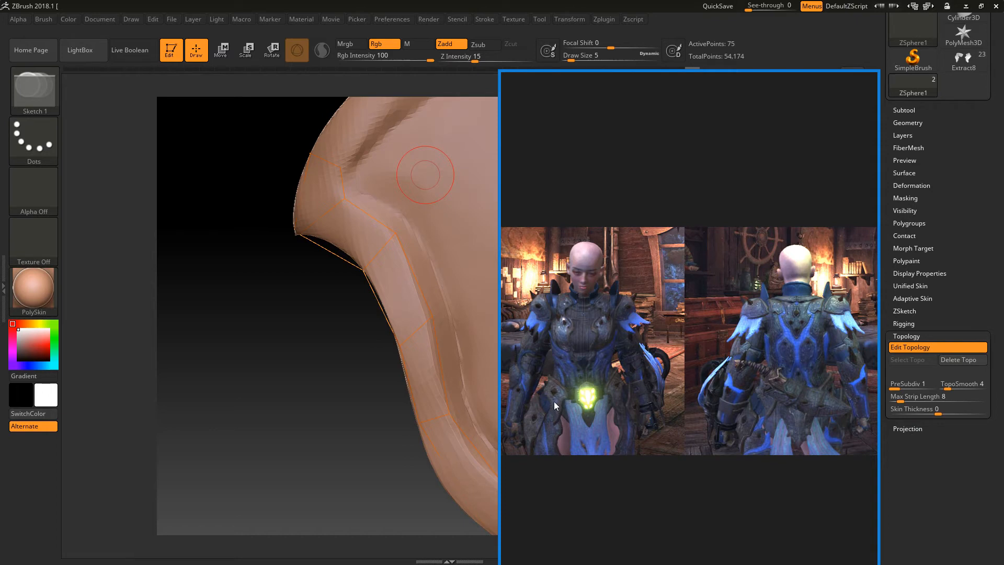
{"action": "left_click_drag", "start_coordinate": [346, 445], "coordinate": [577, 306]}
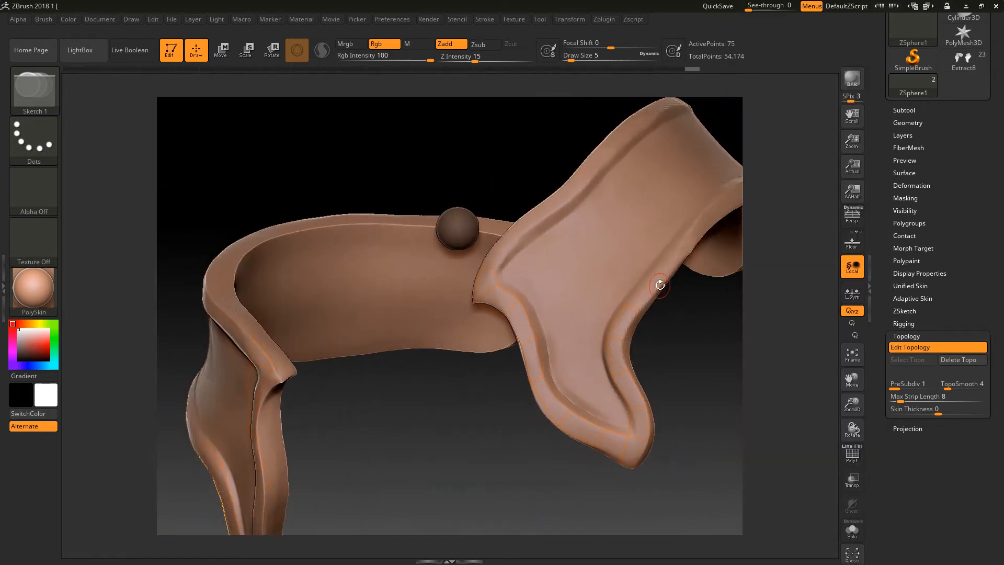
{"action": "left_click_drag", "start_coordinate": [681, 337], "coordinate": [711, 346]}
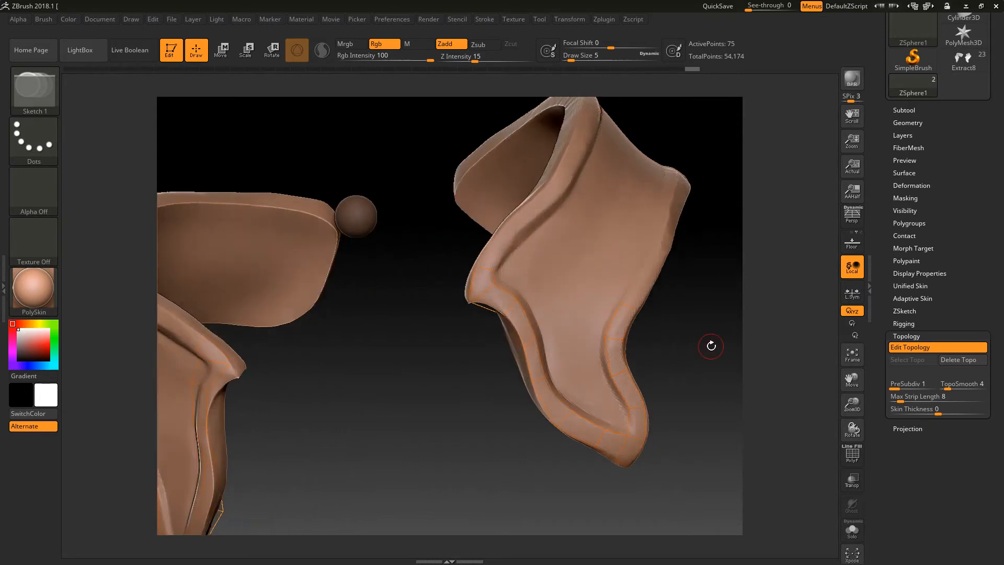
{"action": "left_click_drag", "start_coordinate": [630, 321], "coordinate": [641, 333]}
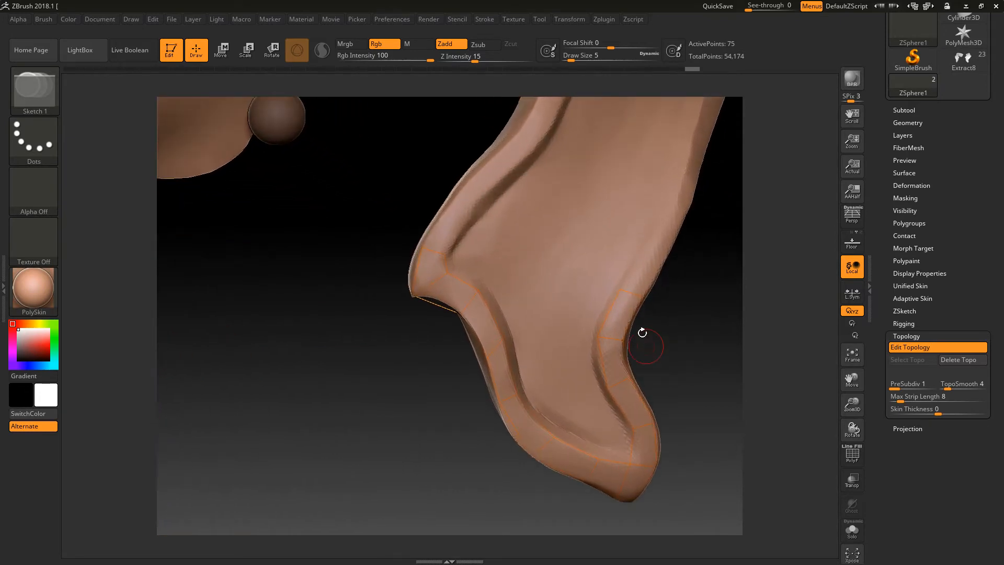
{"action": "left_click", "coordinate": [620, 288]}
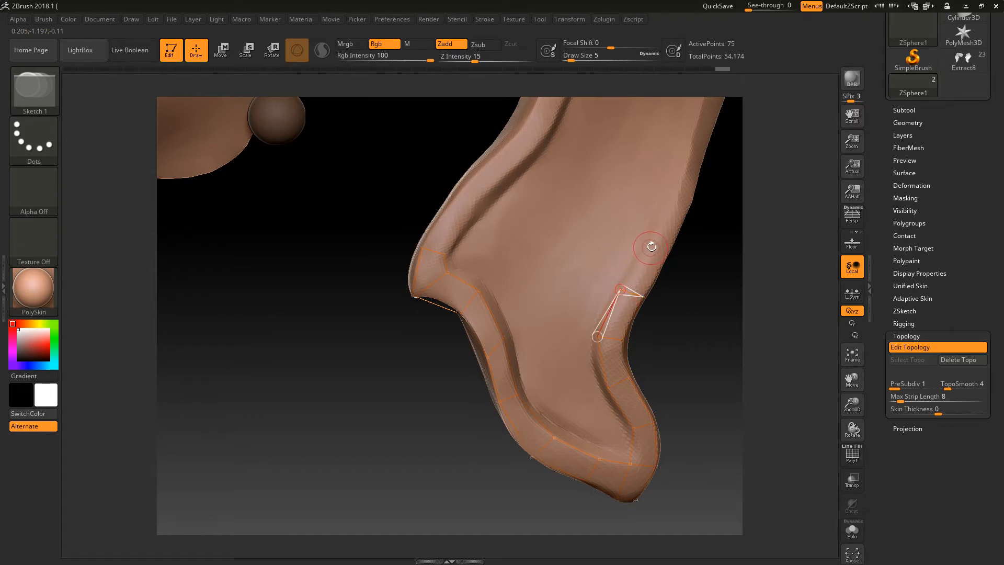
{"action": "left_click", "coordinate": [673, 205]}
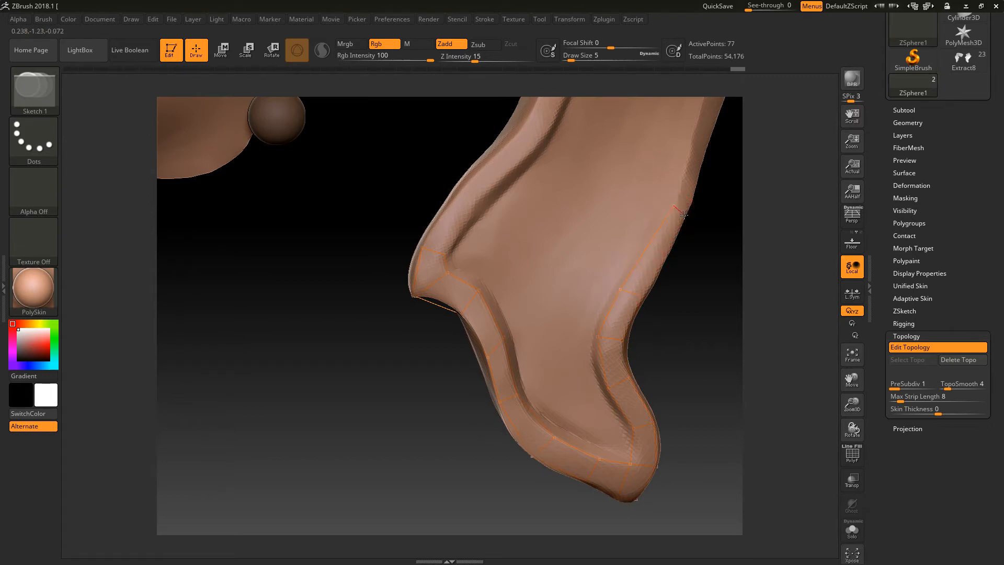
{"action": "left_click", "coordinate": [643, 296]}
{"action": "left_click_drag", "start_coordinate": [671, 282], "coordinate": [650, 283]}
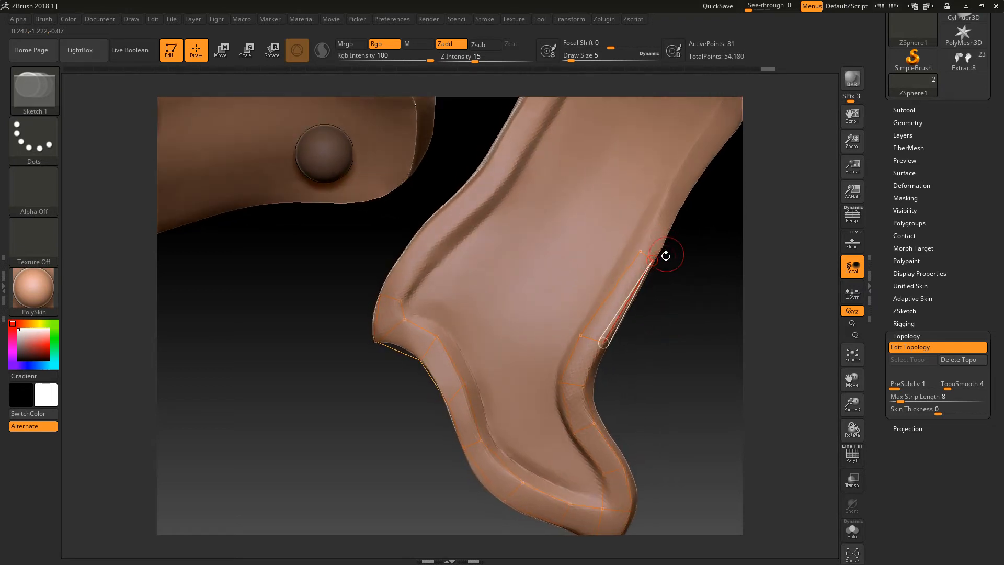
Extend the rear rim strip with two more quads along the straight stretch towards the waist.
{"action": "left_click", "coordinate": [679, 212]}
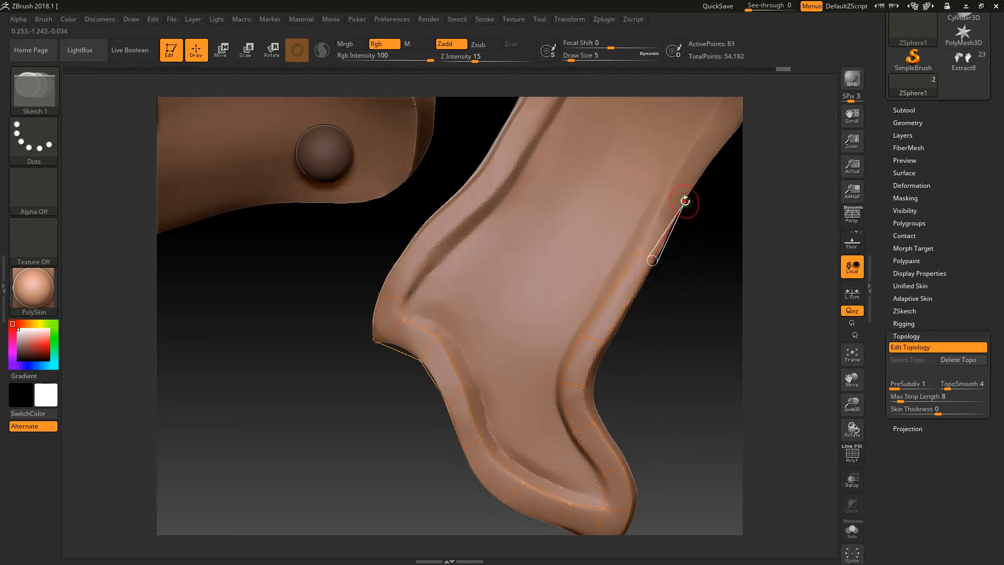
{"action": "left_click", "coordinate": [669, 190]}
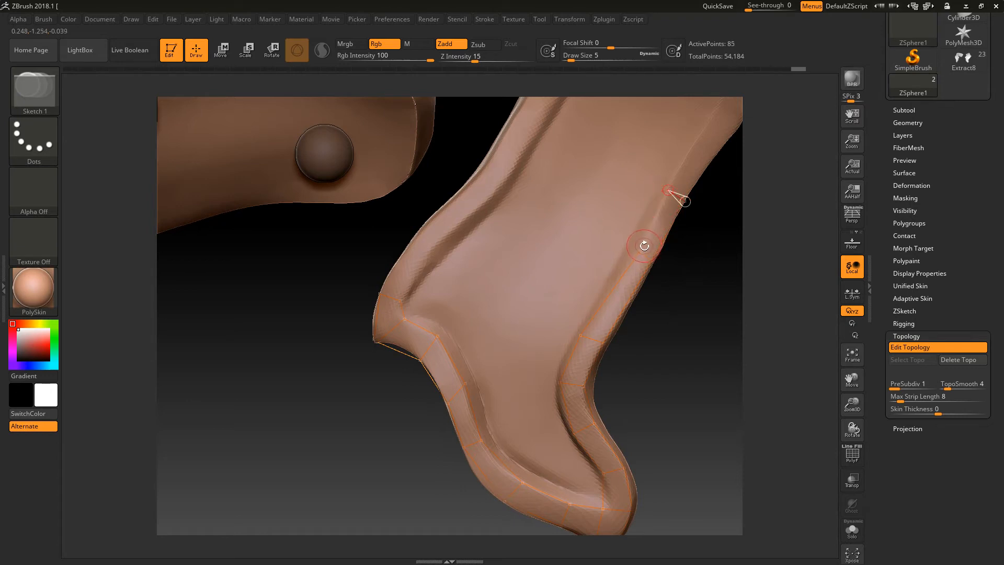
{"action": "left_click_drag", "start_coordinate": [675, 240], "coordinate": [667, 319], "text": "alt"}
{"action": "left_click", "coordinate": [655, 188]}
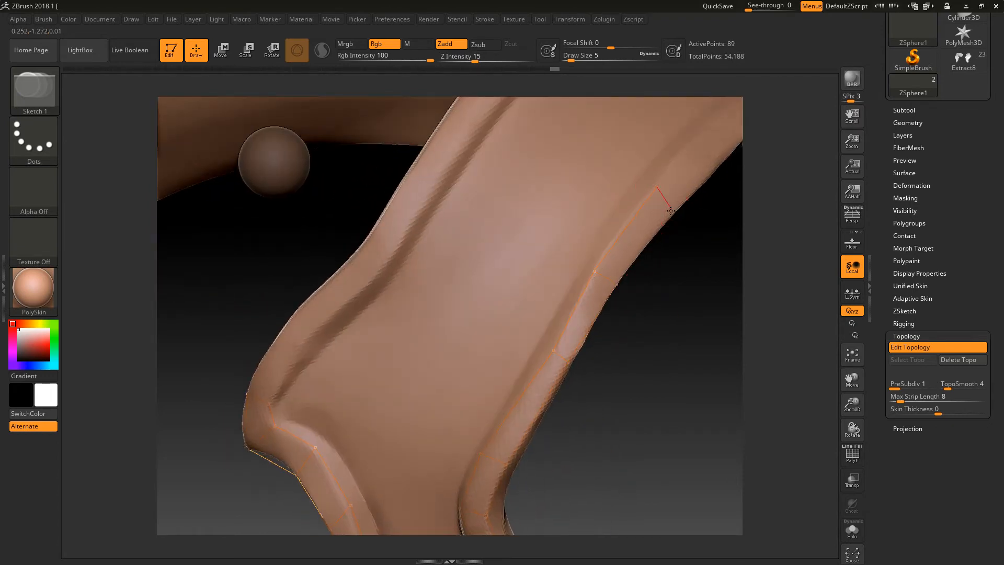
{"action": "left_click", "coordinate": [617, 285]}
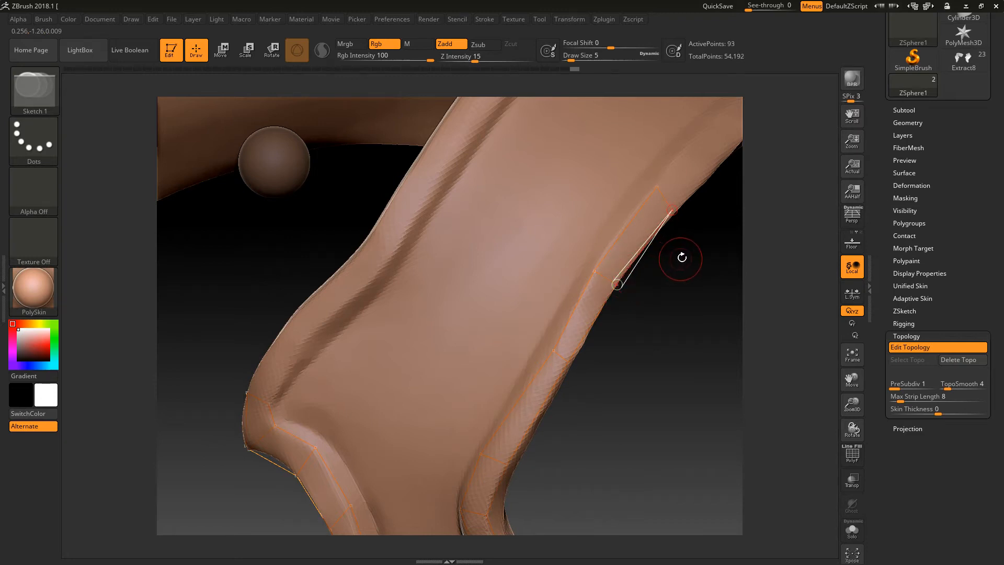
Add two more quads along the hip guard's lower rim where it bends around towards the back.
{"action": "left_click_drag", "start_coordinate": [676, 258], "coordinate": [616, 309]}
{"action": "left_click", "coordinate": [653, 239]}
{"action": "left_click", "coordinate": [631, 212]}
{"action": "left_click", "coordinate": [569, 287]}
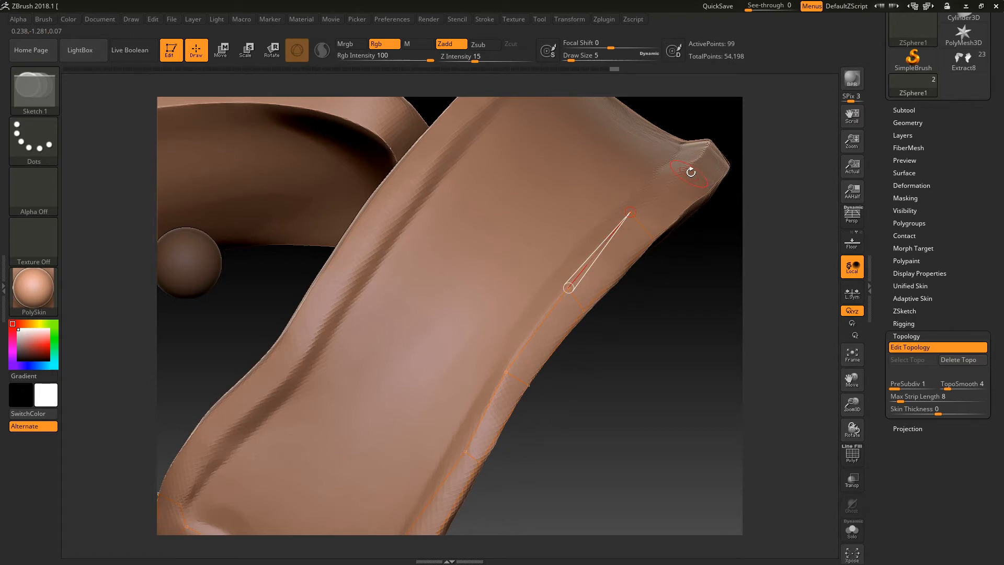
{"action": "left_click", "coordinate": [700, 157]}
{"action": "left_click", "coordinate": [714, 186]}
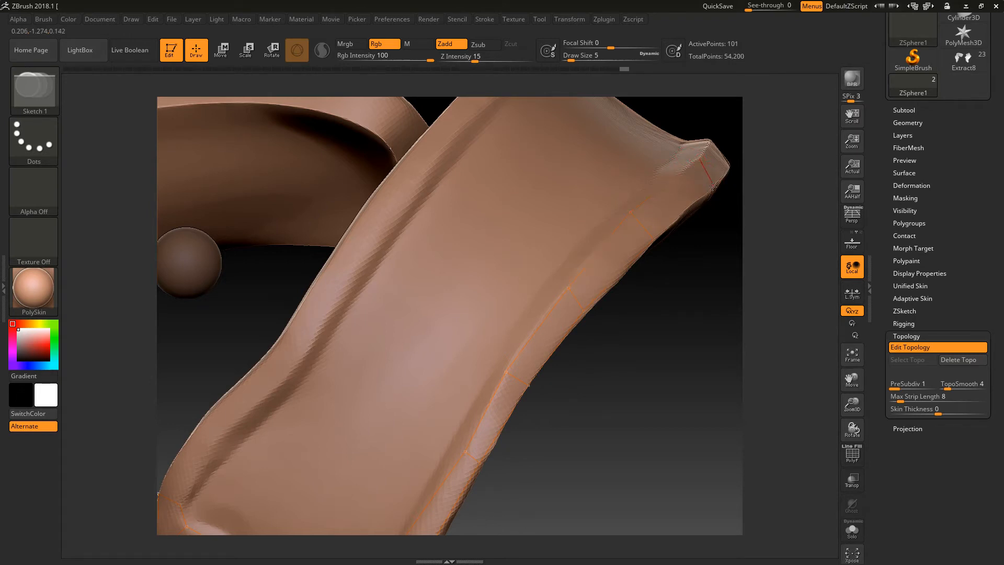
{"action": "left_click", "coordinate": [654, 239]}
{"action": "left_click_drag", "start_coordinate": [675, 256], "coordinate": [612, 251], "text": "alt"}
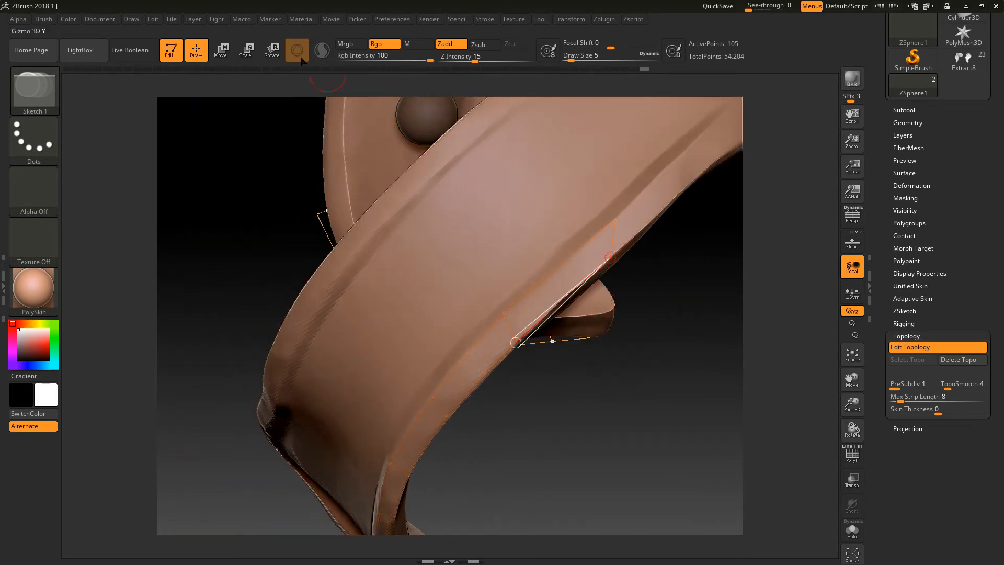
Move the inner end point of the strip onto the rim's groove line, and return to drawing topology.
{"action": "left_click", "coordinate": [222, 50]}
{"action": "left_click_drag", "start_coordinate": [614, 221], "coordinate": [610, 225]}
{"action": "left_click_drag", "start_coordinate": [573, 385], "coordinate": [590, 380]}
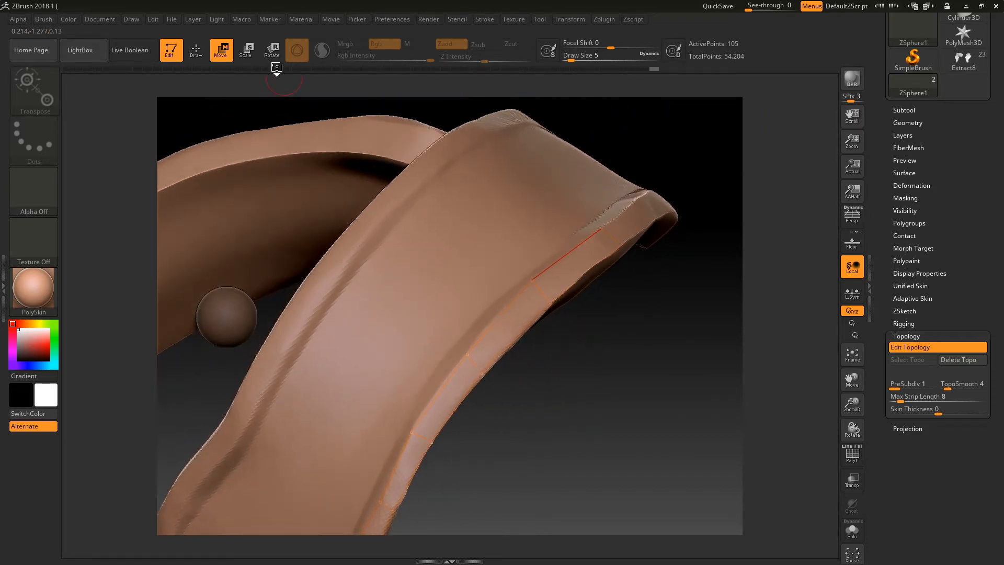
{"action": "left_click", "coordinate": [196, 50]}
Continue the strip with two quads along the lower rim of the back band towards its rounded end.
{"action": "left_click_drag", "start_coordinate": [669, 309], "coordinate": [643, 331]}
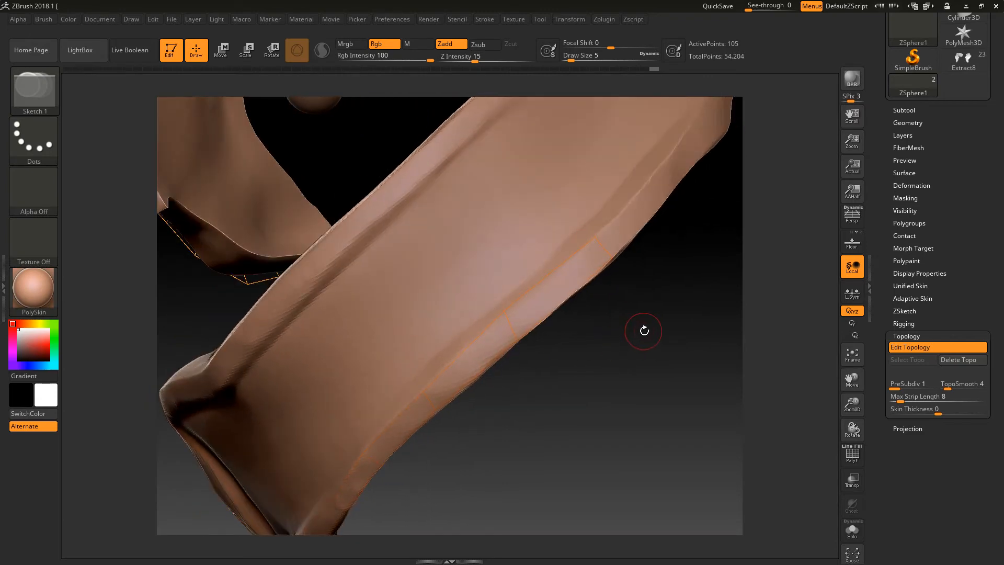
{"action": "left_click_drag", "start_coordinate": [648, 400], "coordinate": [640, 335]}
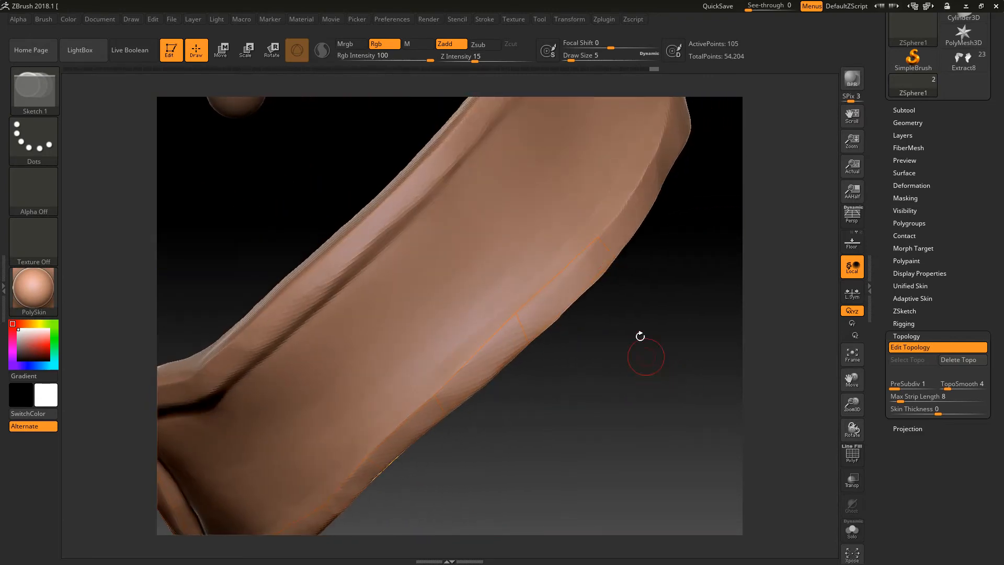
{"action": "left_click", "coordinate": [599, 237]}
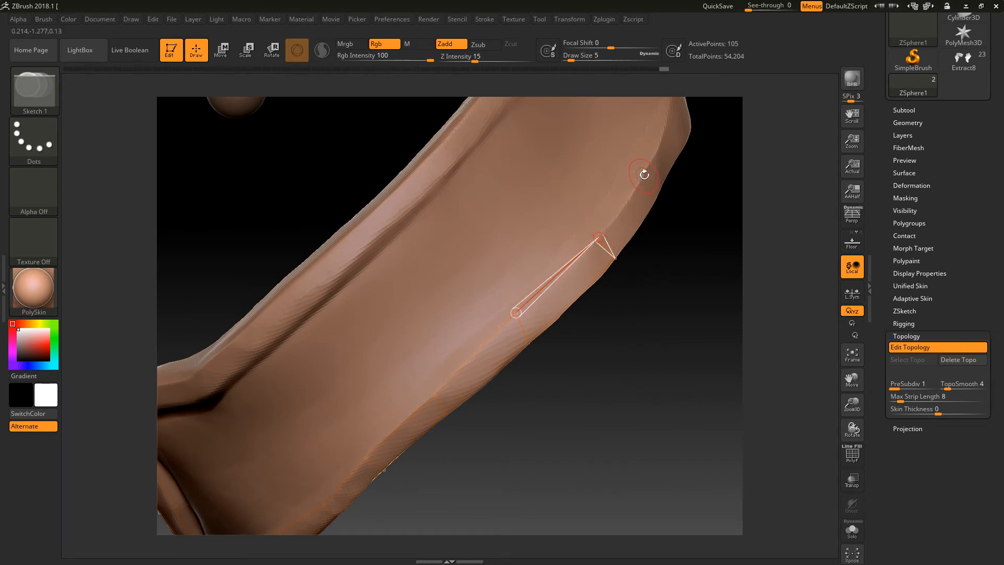
{"action": "left_click", "coordinate": [649, 170]}
{"action": "left_click", "coordinate": [659, 194]}
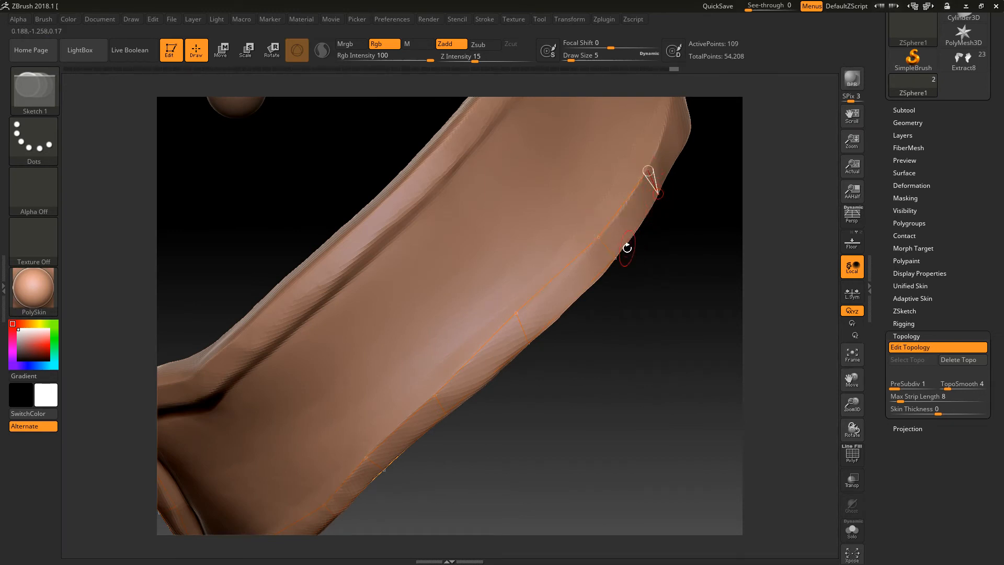
{"action": "left_click", "coordinate": [615, 258]}
{"action": "left_click_drag", "start_coordinate": [664, 269], "coordinate": [607, 258]}
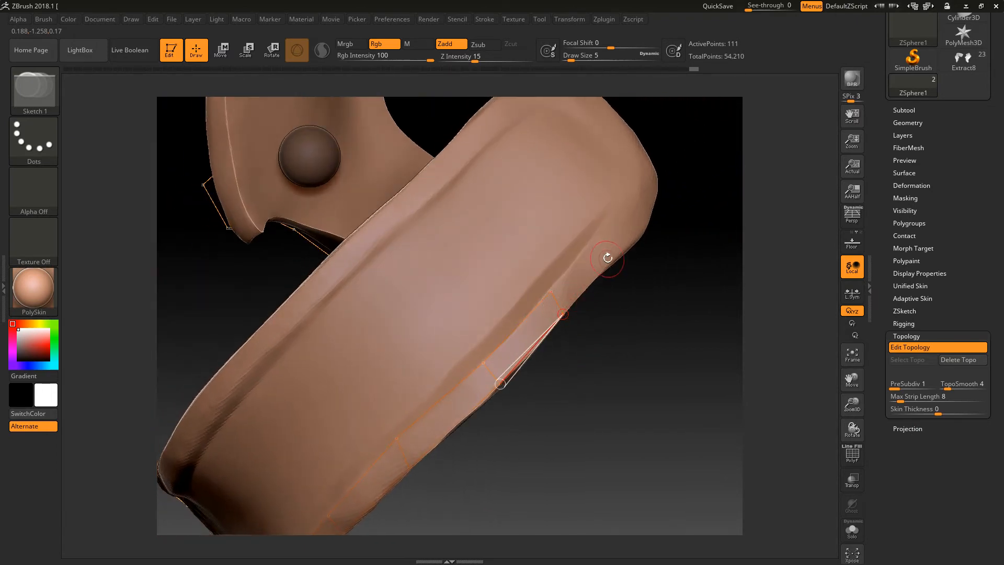
{"action": "left_click", "coordinate": [623, 254]}
{"action": "left_click", "coordinate": [606, 222]}
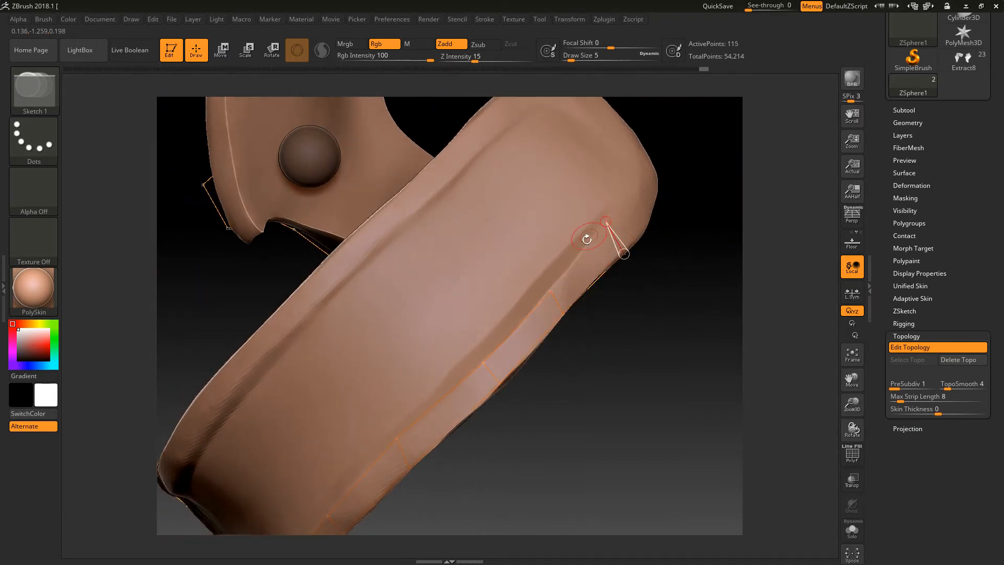
{"action": "left_click", "coordinate": [553, 290]}
{"action": "left_click_drag", "start_coordinate": [574, 372], "coordinate": [588, 334], "text": "alt"}
Add a quad at the lower corner of the band's rounded end and split it with a cross edge.
{"action": "left_click_drag", "start_coordinate": [534, 358], "coordinate": [605, 260]}
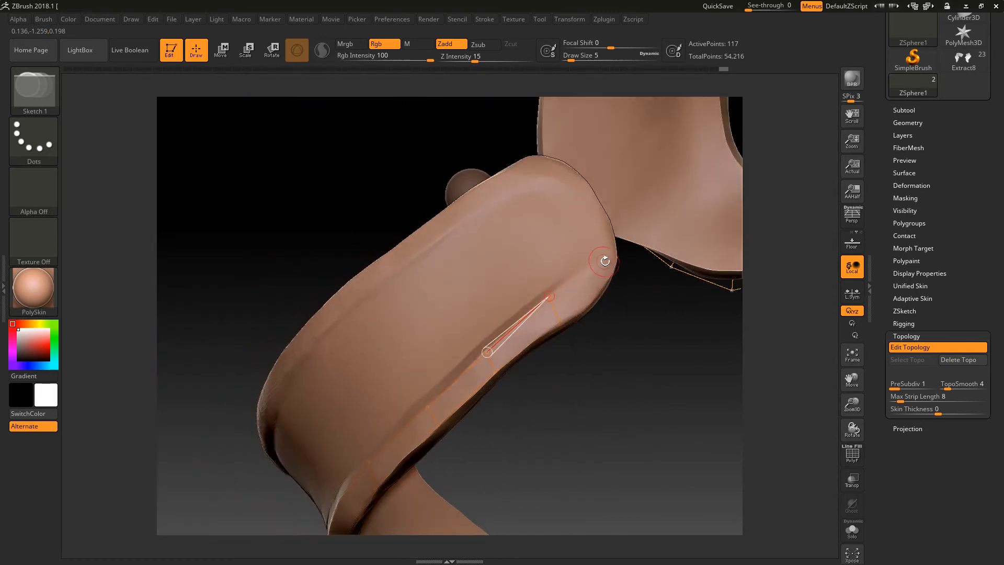
{"action": "left_click", "coordinate": [549, 296]}
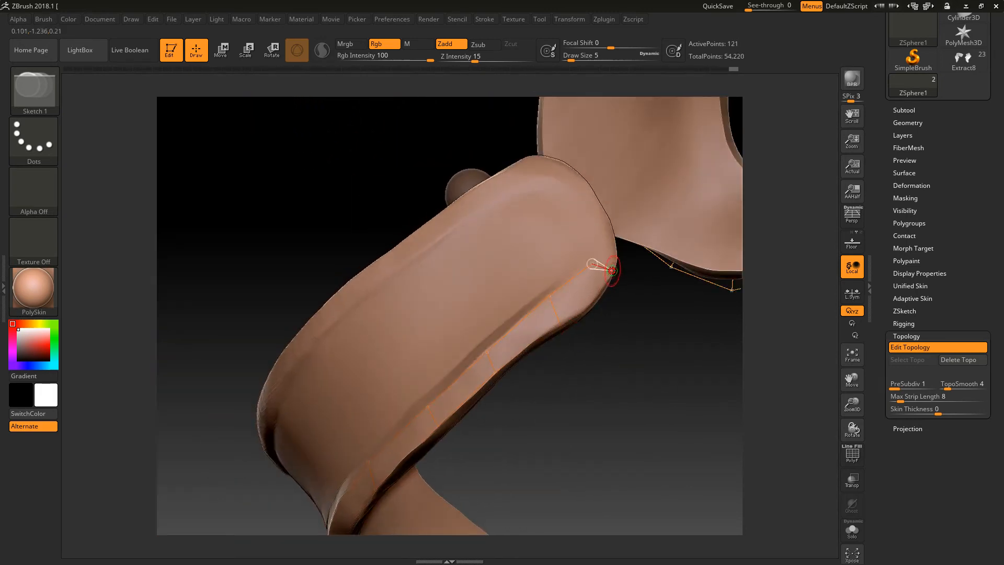
{"action": "left_click", "coordinate": [587, 307]}
{"action": "left_click", "coordinate": [560, 327]}
{"action": "left_click_drag", "start_coordinate": [576, 359], "coordinate": [611, 273], "text": "alt"}
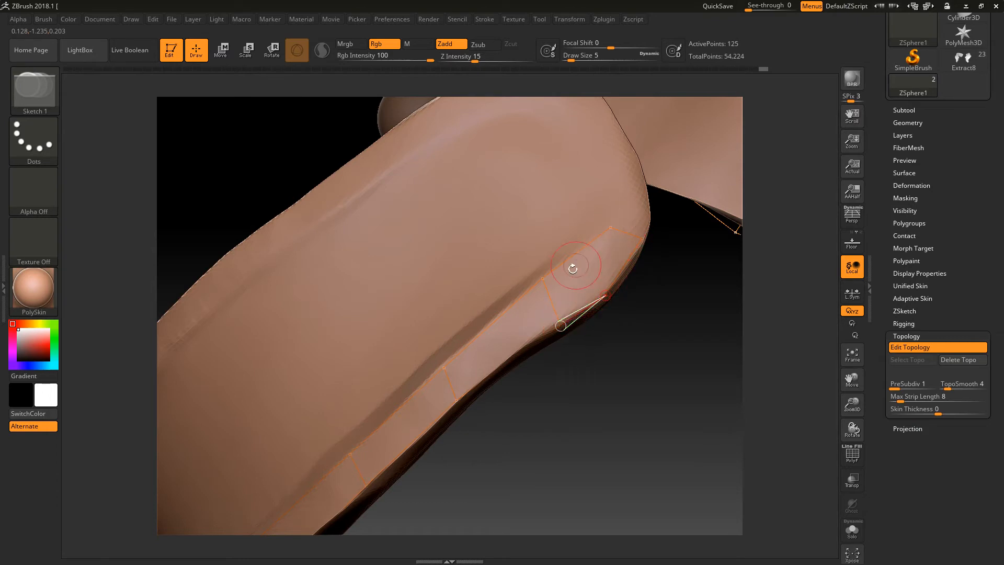
{"action": "left_click", "coordinate": [578, 253]}
{"action": "left_click", "coordinate": [597, 298]}
Wrap the strip around the lower corner with a quad running up the band's rounded end.
{"action": "mouse_move", "coordinate": [607, 371]}
{"action": "left_mouse_down"}
{"action": "mouse_move", "coordinate": [639, 363]}
{"action": "mouse_move", "coordinate": [620, 406]}
{"action": "mouse_move", "coordinate": [610, 374]}
{"action": "left_mouse_up"}
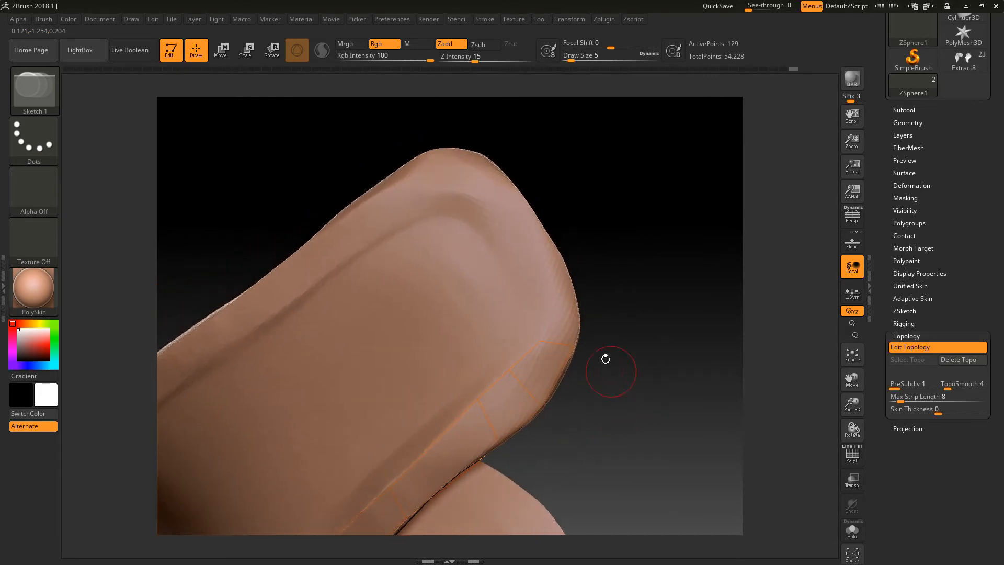
{"action": "left_click_drag", "start_coordinate": [652, 287], "coordinate": [564, 282]}
{"action": "left_click", "coordinate": [540, 341]}
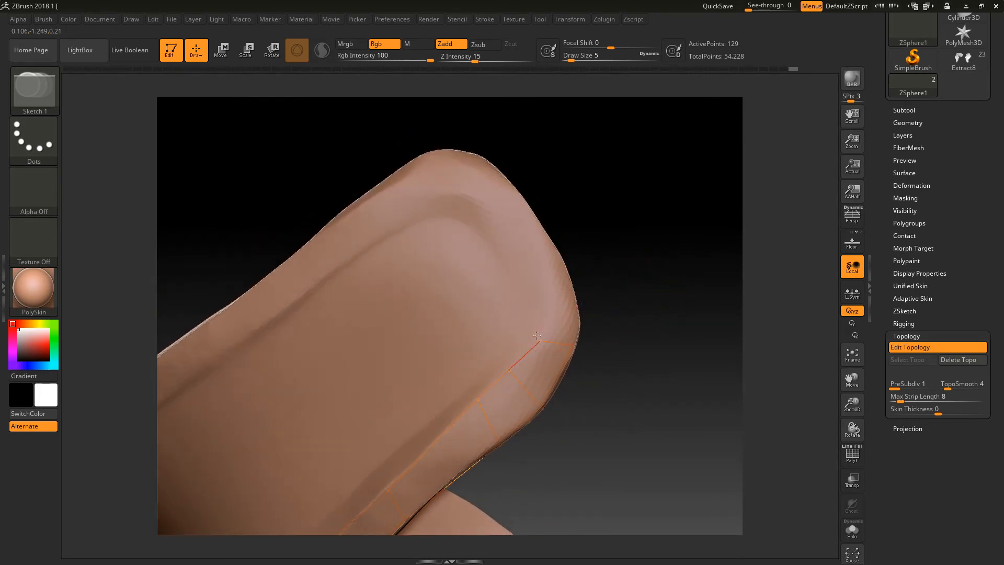
{"action": "left_click", "coordinate": [513, 264]}
{"action": "left_click", "coordinate": [558, 256]}
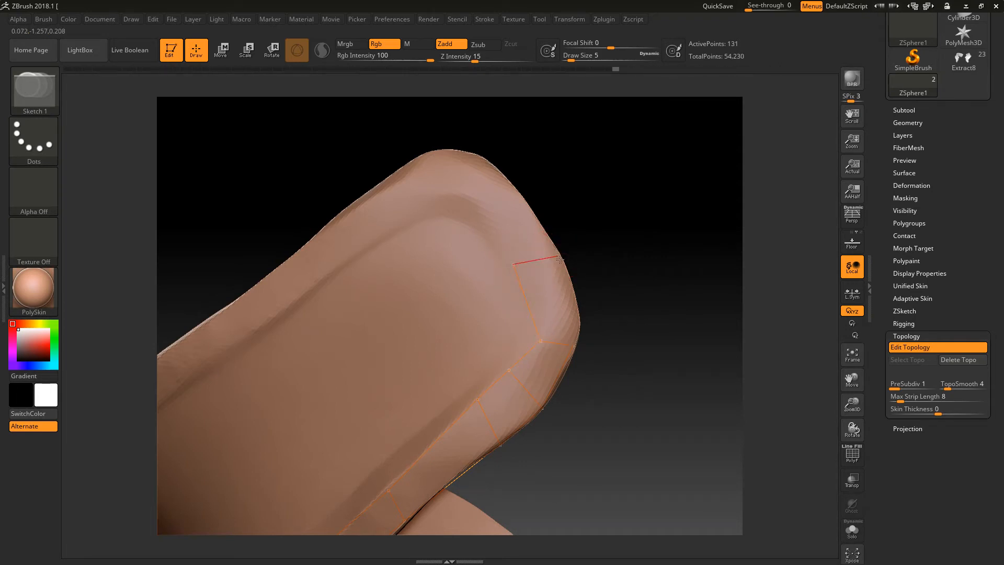
{"action": "left_click", "coordinate": [582, 319]}
{"action": "left_click", "coordinate": [578, 346]}
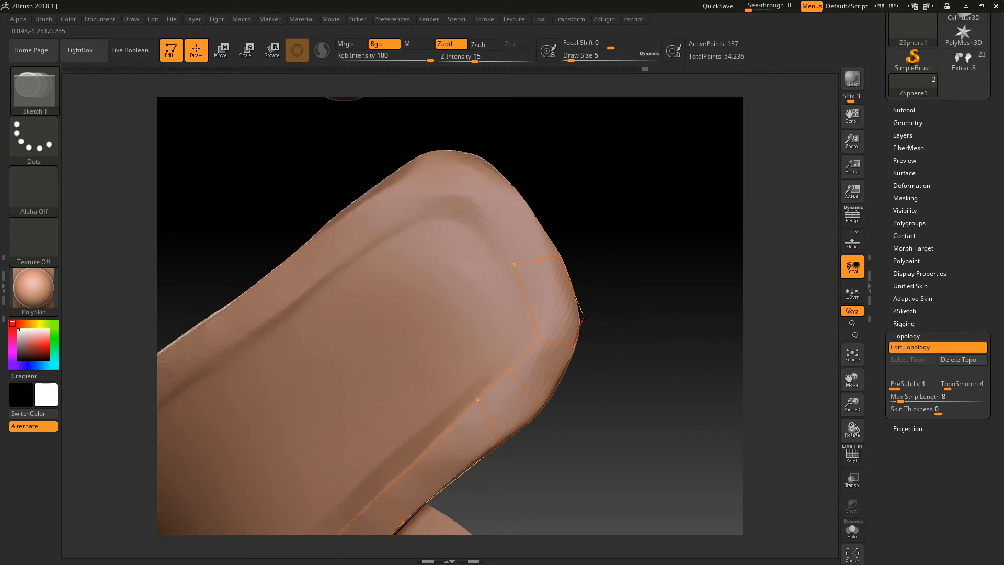
{"action": "left_click", "coordinate": [541, 341]}
Reposition the outer corner point and the inner point of the newest quad to fit the rounded rim.
{"action": "key", "text": "w"}
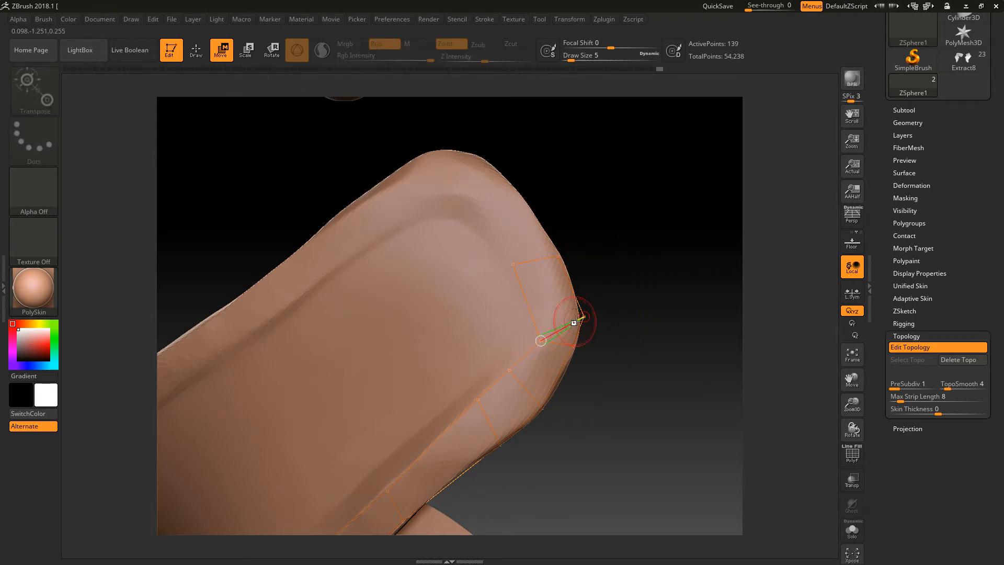
{"action": "mouse_move", "coordinate": [584, 317]}
{"action": "left_mouse_down"}
{"action": "mouse_move", "coordinate": [574, 321]}
{"action": "mouse_move", "coordinate": [605, 285]}
{"action": "mouse_move", "coordinate": [596, 271]}
{"action": "mouse_move", "coordinate": [582, 308]}
{"action": "mouse_move", "coordinate": [623, 278]}
{"action": "mouse_move", "coordinate": [587, 321]}
{"action": "left_mouse_up"}
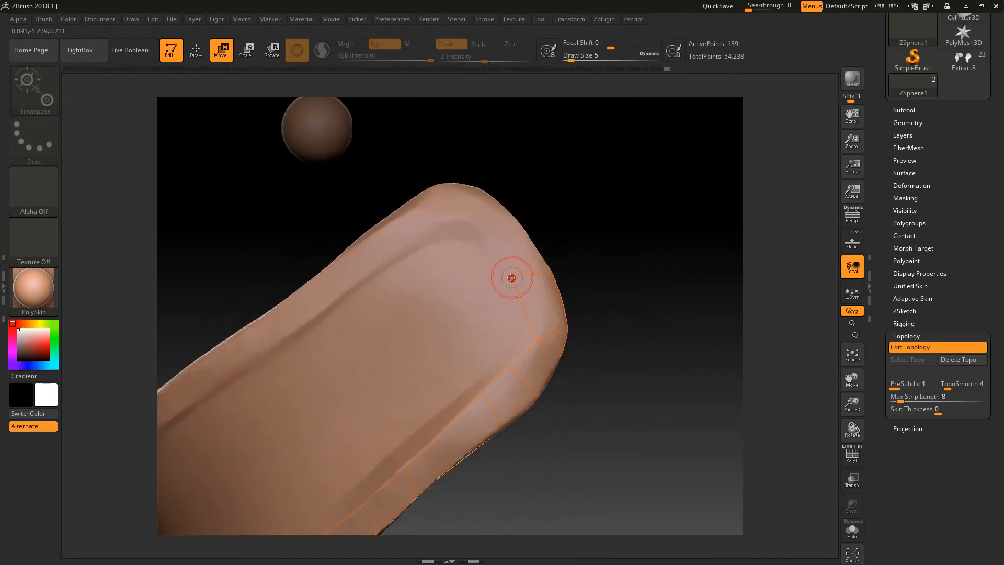
{"action": "left_click", "coordinate": [514, 286]}
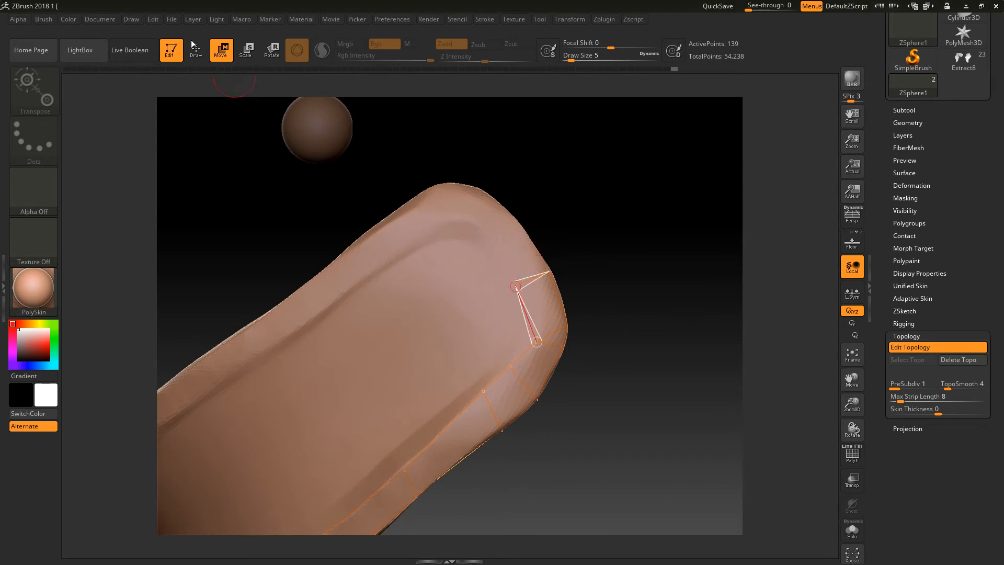
{"action": "key", "text": "q"}
Add two quads up the rounded end and around its upper corner to the start of the upper rim.
{"action": "mouse_move", "coordinate": [586, 233]}
{"action": "left_mouse_down"}
{"action": "mouse_move", "coordinate": [591, 270]}
{"action": "mouse_move", "coordinate": [573, 278]}
{"action": "mouse_move", "coordinate": [564, 269]}
{"action": "mouse_move", "coordinate": [544, 292]}
{"action": "left_mouse_up"}
{"action": "left_click", "coordinate": [512, 239]}
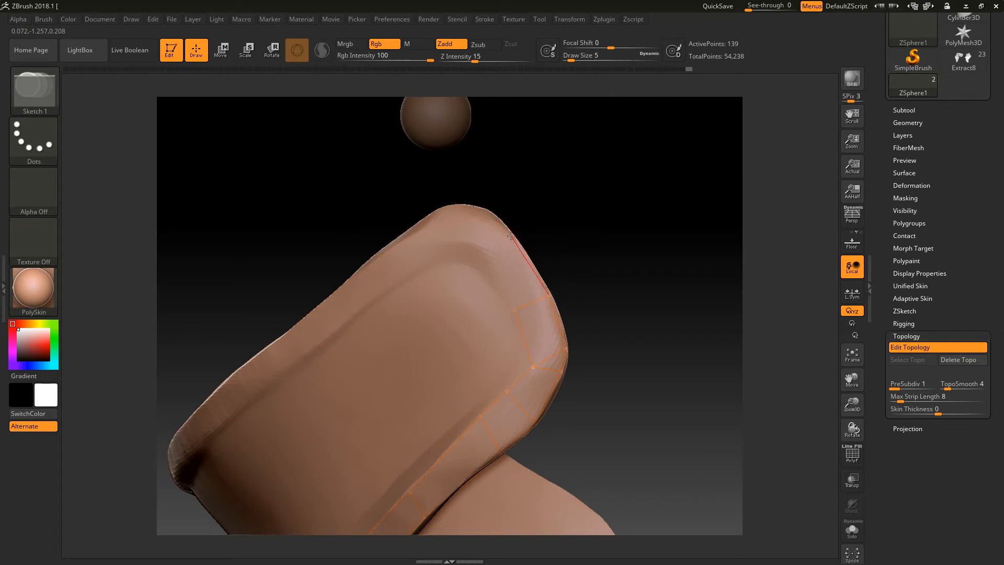
{"action": "left_click", "coordinate": [481, 252]}
{"action": "left_click", "coordinate": [513, 309]}
{"action": "left_click_drag", "start_coordinate": [581, 261], "coordinate": [449, 291]}
{"action": "left_click", "coordinate": [449, 291]}
{"action": "left_click", "coordinate": [449, 253]}
{"action": "left_click", "coordinate": [490, 254]}
{"action": "left_click", "coordinate": [516, 284]}
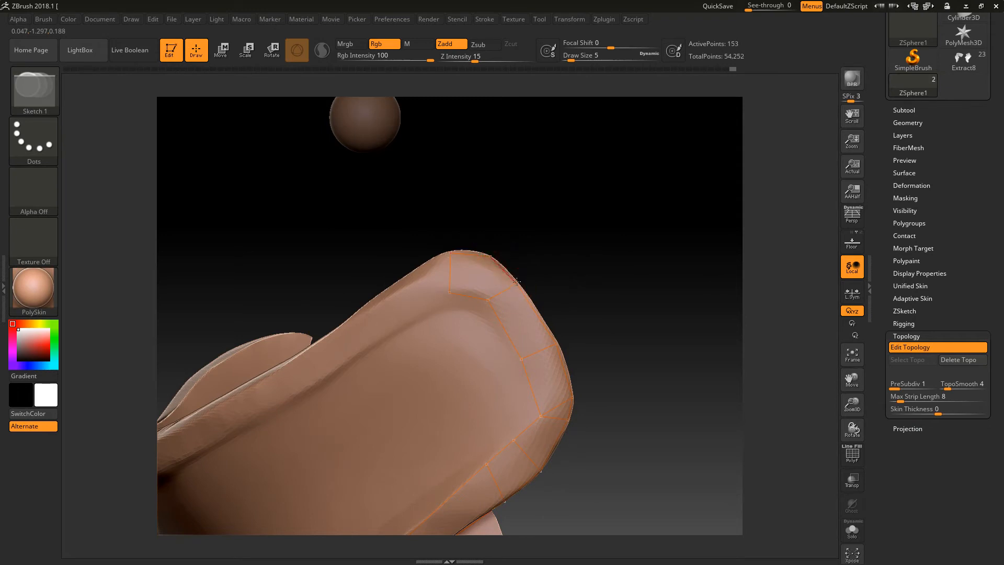
{"action": "left_click", "coordinate": [488, 300]}
Add a quad along the upper rim, leading forward from the rounded end's upper corner.
{"action": "mouse_move", "coordinate": [560, 238]}
{"action": "left_mouse_down"}
{"action": "mouse_move", "coordinate": [601, 249]}
{"action": "mouse_move", "coordinate": [621, 230]}
{"action": "left_mouse_up"}
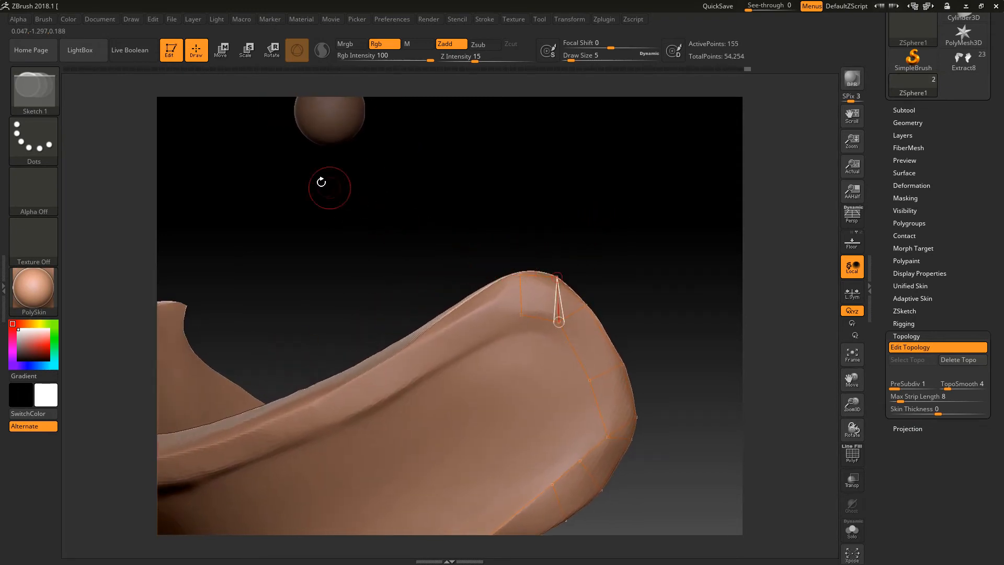
{"action": "left_click_drag", "start_coordinate": [558, 234], "coordinate": [523, 277]}
{"action": "left_click", "coordinate": [520, 275]}
{"action": "left_click", "coordinate": [463, 319]}
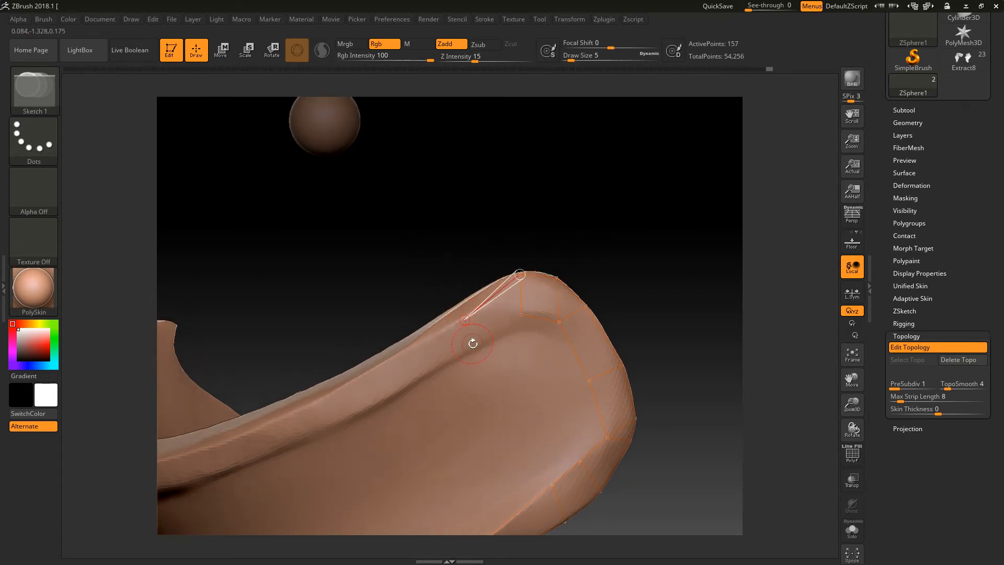
{"action": "left_click", "coordinate": [472, 345]}
{"action": "left_click", "coordinate": [522, 314]}
Start a narrow row of quads just inside the rim at the rounded end's upper corner and the adjoining upper rim.
{"action": "left_click_drag", "start_coordinate": [621, 215], "coordinate": [558, 247], "text": "alt"}
{"action": "left_click_drag", "start_coordinate": [649, 276], "coordinate": [580, 270]}
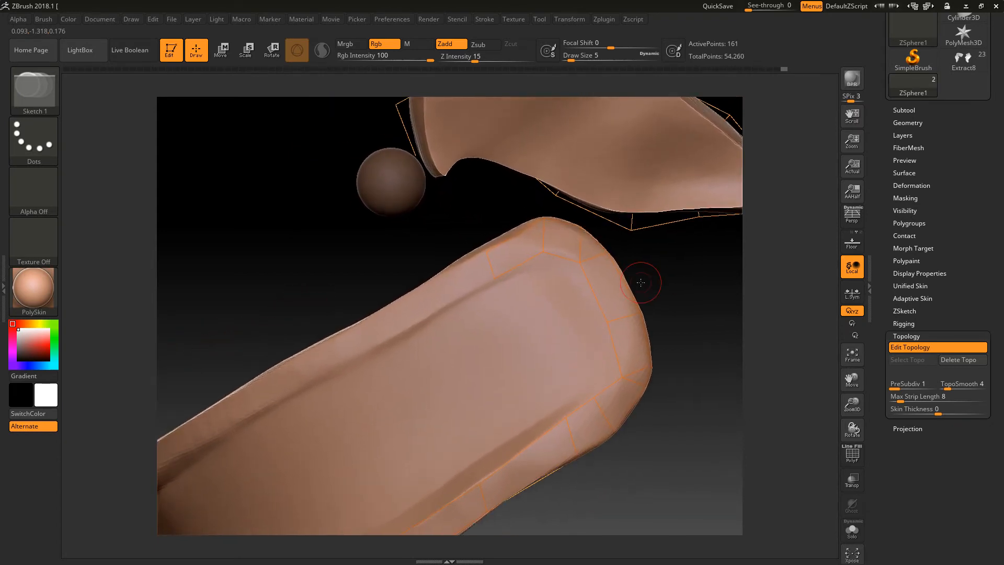
{"action": "left_click_drag", "start_coordinate": [686, 270], "coordinate": [671, 278]}
{"action": "left_click", "coordinate": [579, 265]}
{"action": "left_click", "coordinate": [570, 280]}
{"action": "left_click", "coordinate": [542, 252]}
{"action": "left_click", "coordinate": [500, 292]}
{"action": "left_click", "coordinate": [497, 280]}
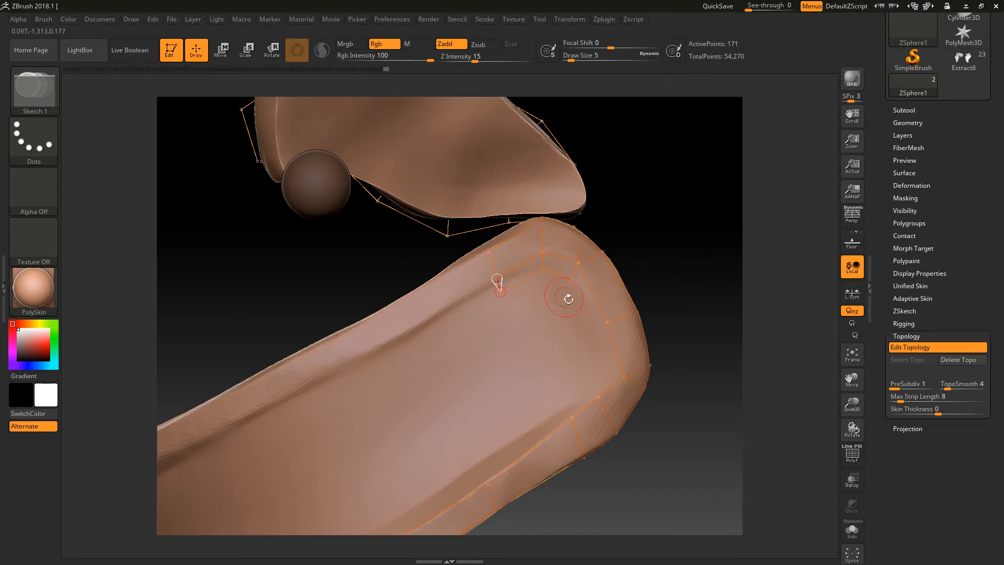
Continue the narrow inner row of quads down the rounded end and around its lower corner to the lower rim.
{"action": "left_click_drag", "start_coordinate": [634, 250], "coordinate": [627, 253]}
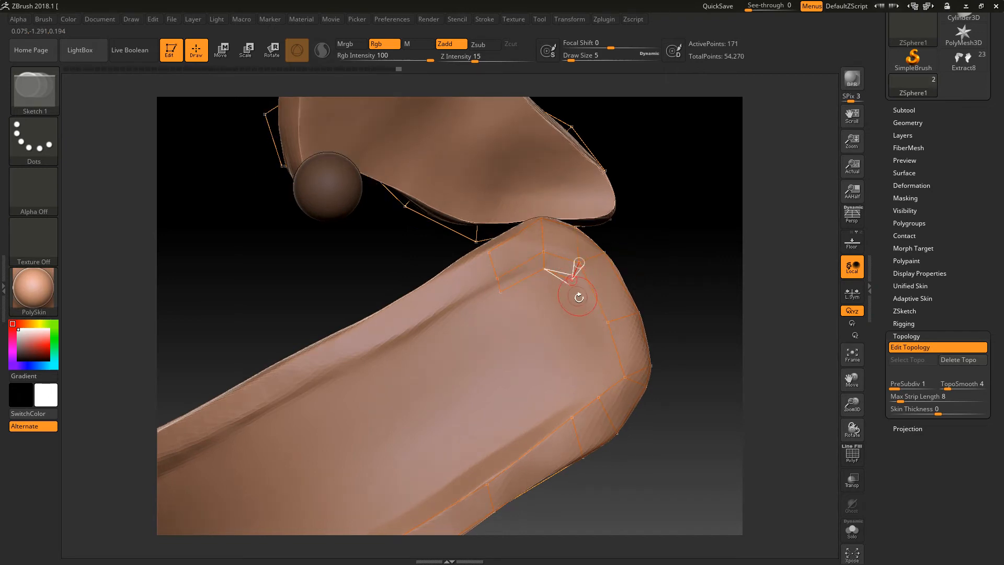
{"action": "left_click", "coordinate": [595, 329]}
{"action": "left_click", "coordinate": [607, 322]}
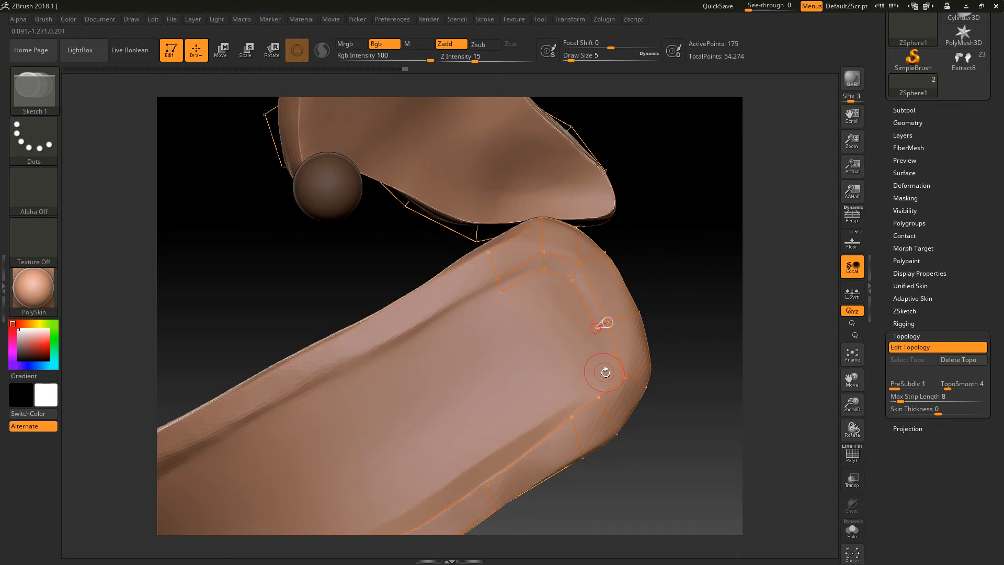
{"action": "left_click", "coordinate": [609, 374]}
{"action": "left_click", "coordinate": [624, 376]}
{"action": "left_click", "coordinate": [591, 388]}
{"action": "left_click", "coordinate": [564, 410]}
{"action": "left_click", "coordinate": [572, 417]}
Connect the inner row's lower and upper corners with a diagonal edge and split the enclosed area with two cross edges.
{"action": "left_click_drag", "start_coordinate": [668, 267], "coordinate": [669, 263]}
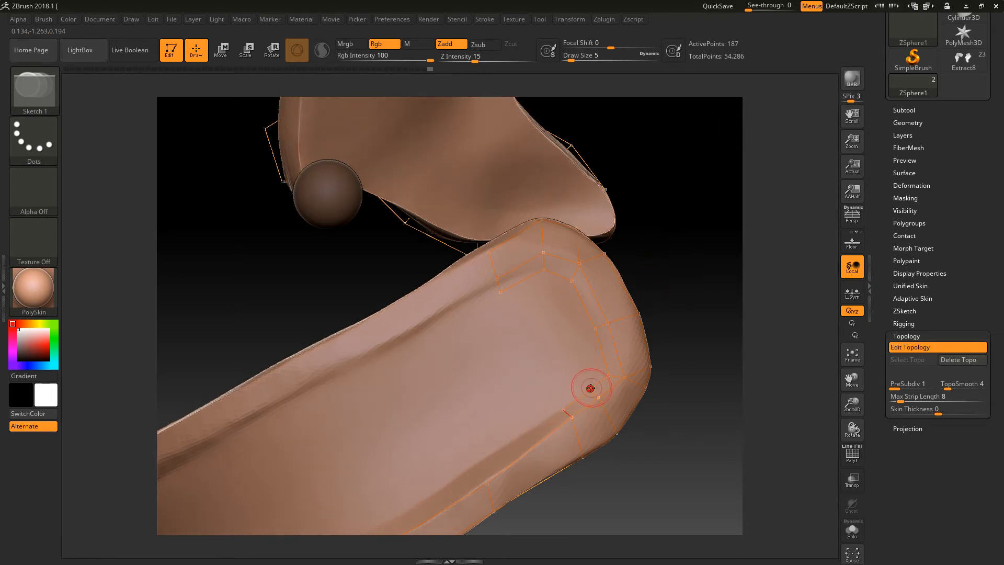
{"action": "left_click", "coordinate": [589, 388]}
{"action": "left_click", "coordinate": [503, 294]}
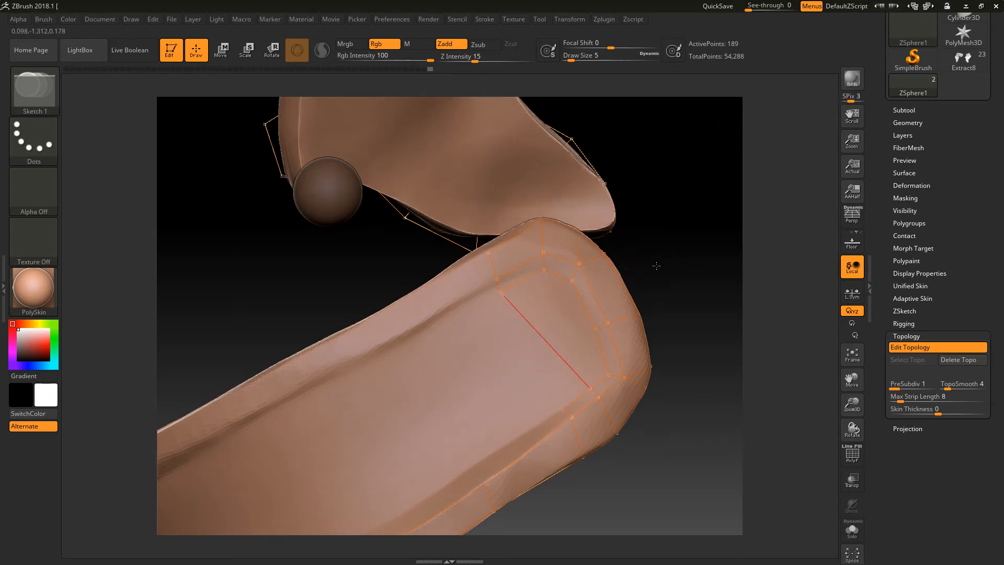
{"action": "left_click_drag", "start_coordinate": [622, 256], "coordinate": [661, 264]}
{"action": "left_click", "coordinate": [595, 327]}
{"action": "left_click", "coordinate": [568, 365]}
{"action": "left_click", "coordinate": [665, 254]}
{"action": "left_click", "coordinate": [571, 278]}
{"action": "left_click", "coordinate": [520, 314]}
{"action": "left_click_drag", "start_coordinate": [649, 247], "coordinate": [661, 232]}
{"action": "key", "text": "ctrl+z"}
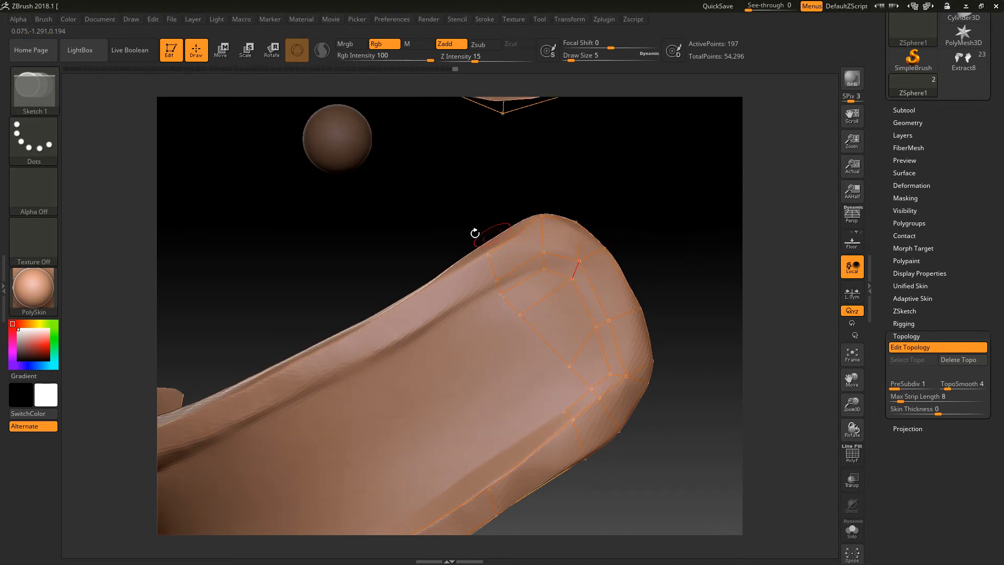
Slide the lower cross edge's end point up along the diagonal edge and reduce the draw size to 1.
{"action": "left_click", "coordinate": [221, 51]}
{"action": "left_click_drag", "start_coordinate": [587, 373], "coordinate": [563, 361]}
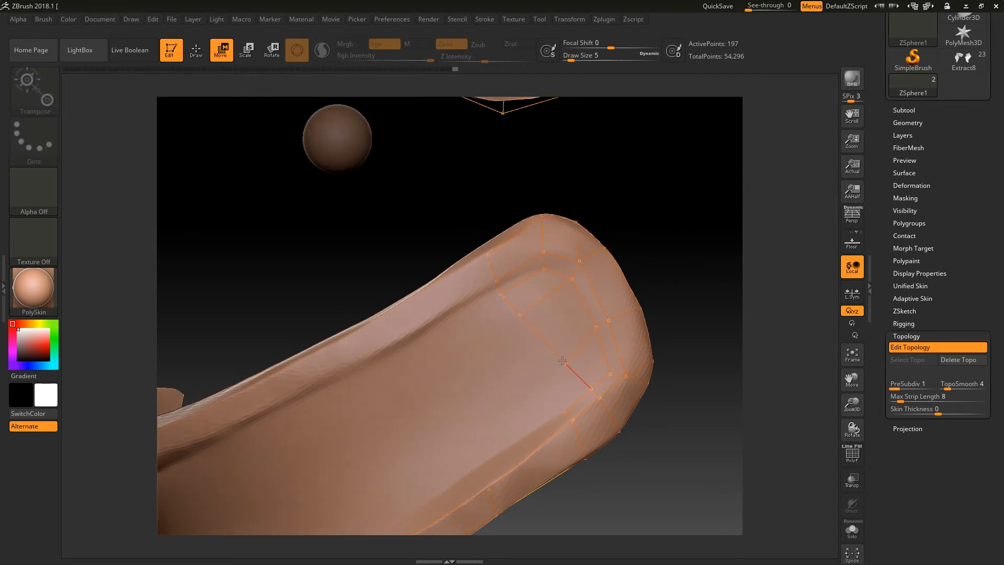
{"action": "left_click_drag", "start_coordinate": [558, 353], "coordinate": [560, 354]}
{"action": "left_click_drag", "start_coordinate": [643, 206], "coordinate": [651, 245], "text": "alt"}
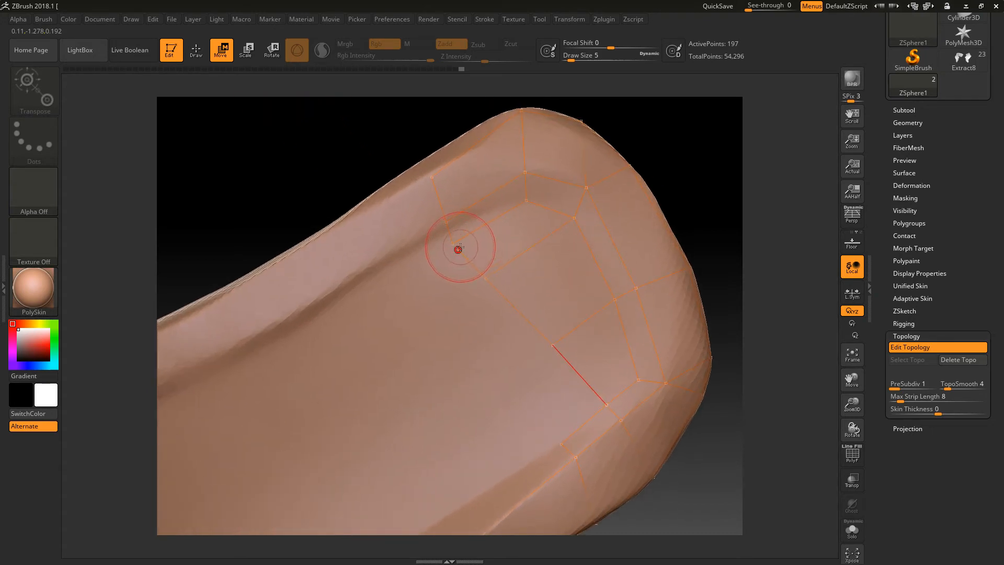
{"action": "key", "text": "bracketleft"}
{"action": "left_click_drag", "start_coordinate": [456, 249], "coordinate": [457, 238]}
{"action": "left_click", "coordinate": [455, 253], "text": "alt"}
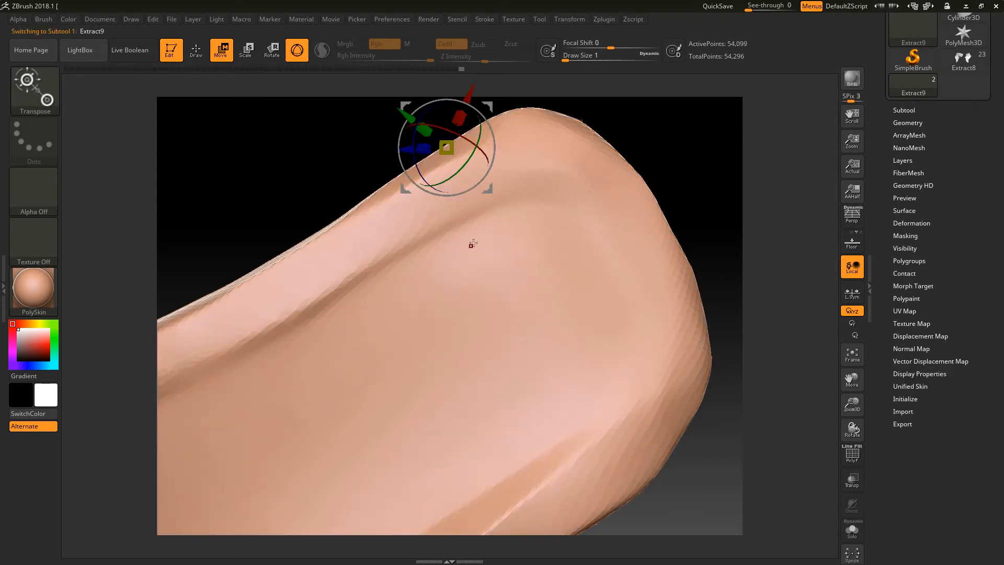
{"action": "left_click_drag", "start_coordinate": [743, 171], "coordinate": [720, 148], "text": "alt"}
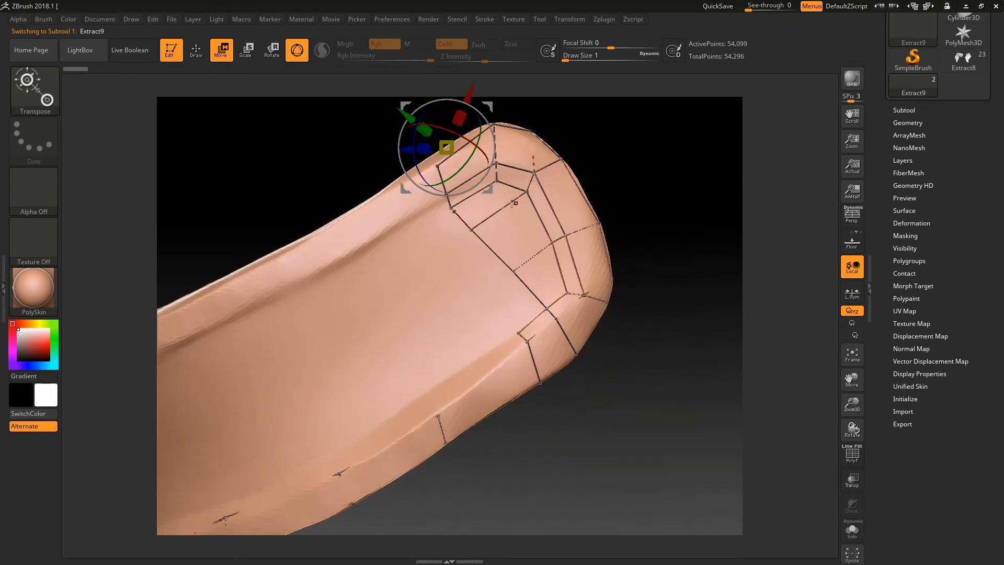
{"action": "left_click", "coordinate": [455, 213], "text": "alt"}
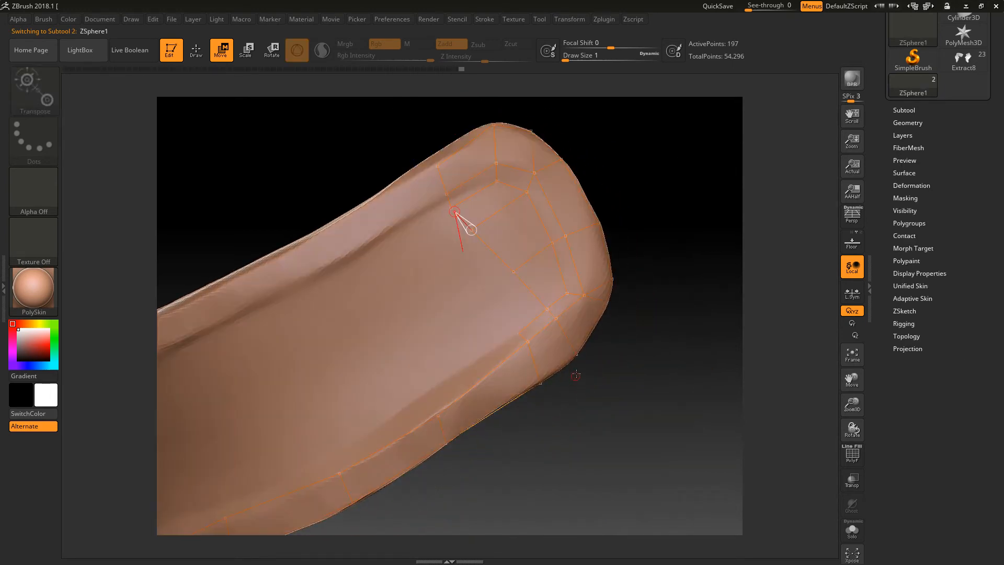
{"action": "right_click_drag", "start_coordinate": [689, 276], "coordinate": [704, 301], "text": "ctrl"}
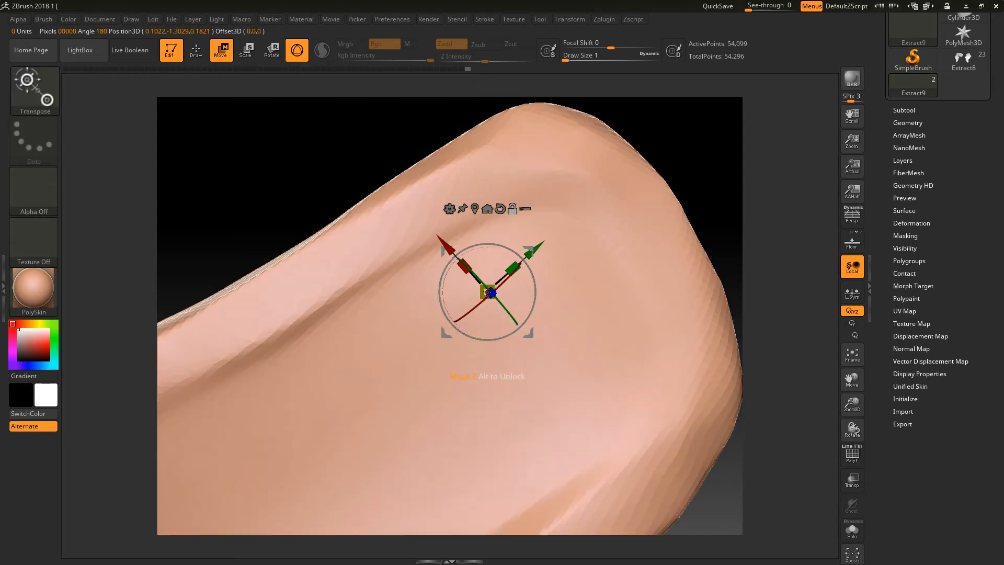
{"action": "left_click", "coordinate": [196, 50]}
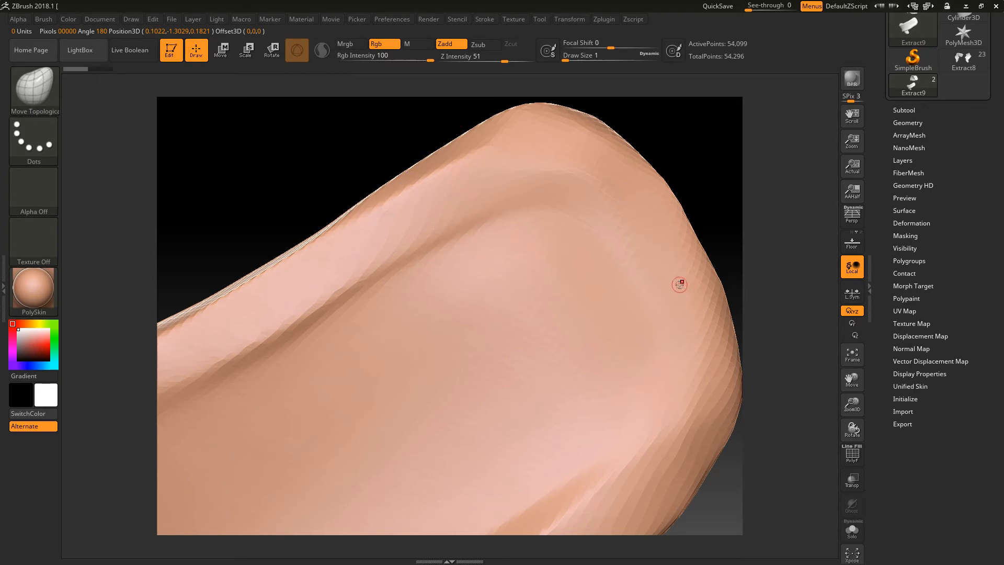
{"action": "left_click", "coordinate": [681, 290], "text": "alt"}
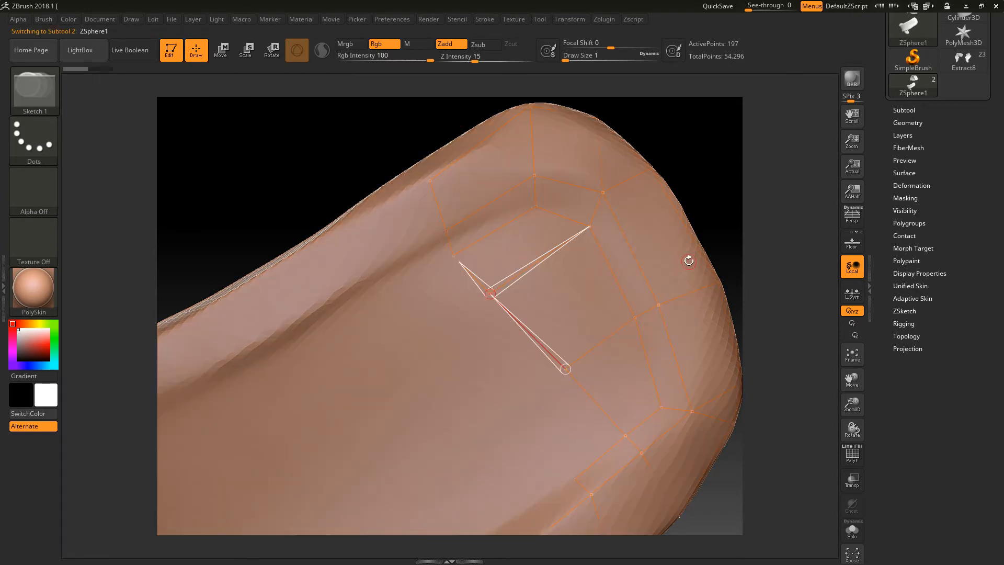
Delete the upper cross edge's end point on the diagonal together with its connecting edges.
{"action": "left_click", "coordinate": [459, 262]}
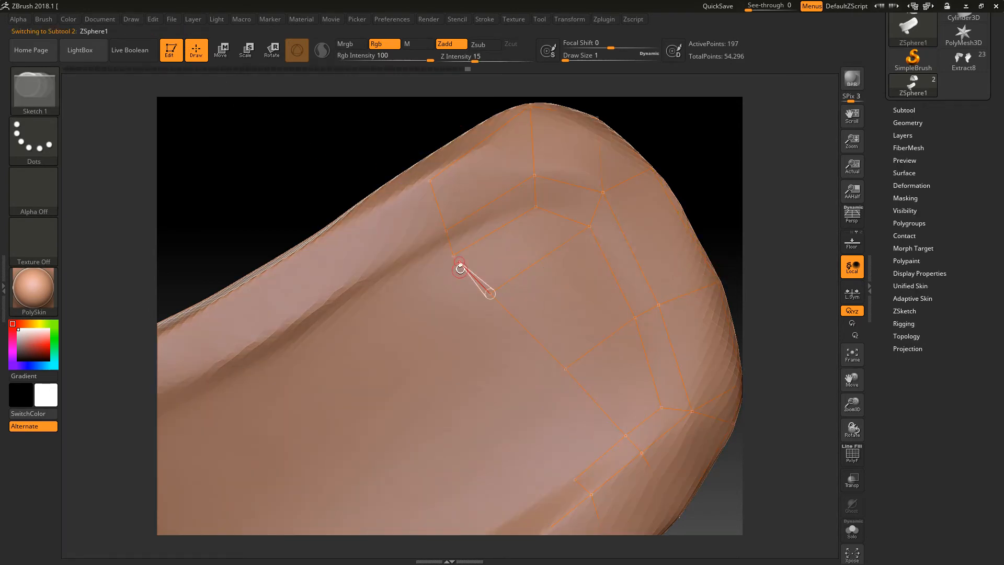
{"action": "left_click", "coordinate": [230, 59]}
{"action": "left_click_drag", "start_coordinate": [459, 262], "coordinate": [449, 311]}
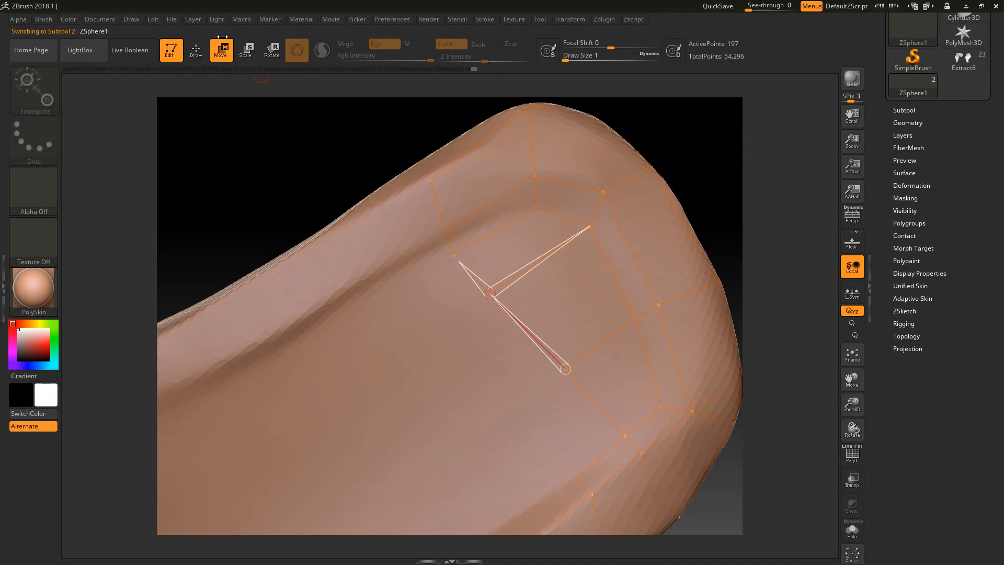
{"action": "left_click", "coordinate": [196, 49]}
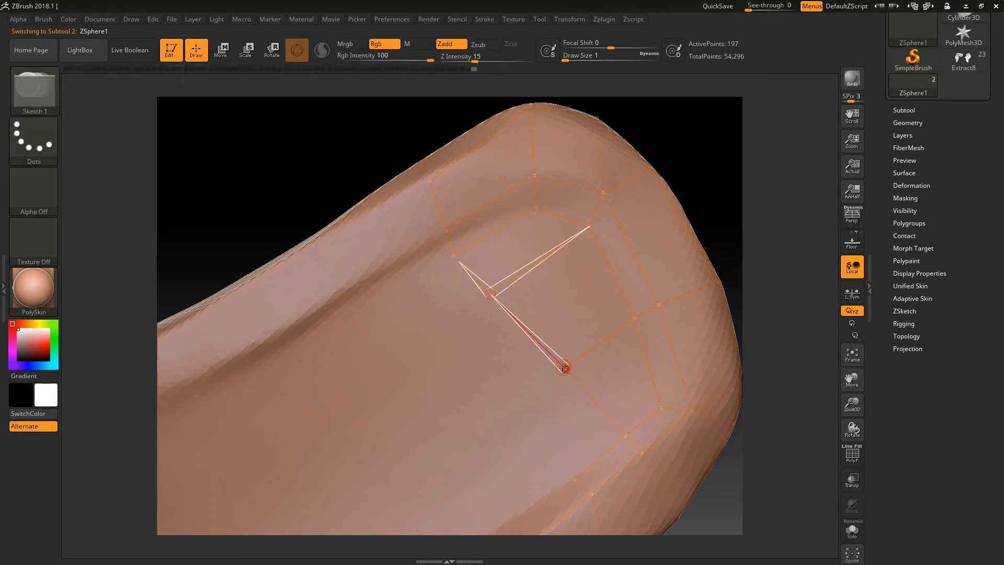
{"action": "left_click", "coordinate": [490, 292], "text": "alt"}
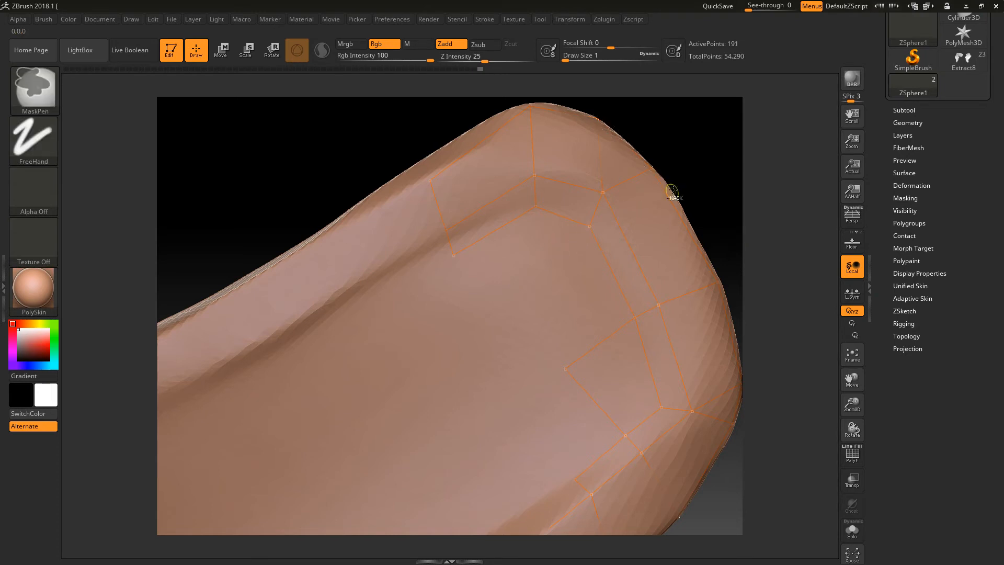
{"action": "left_click_drag", "start_coordinate": [717, 178], "coordinate": [603, 148], "text": "alt"}
{"action": "left_click", "coordinate": [550, 278]}
{"action": "left_click_drag", "start_coordinate": [667, 263], "coordinate": [673, 291]}
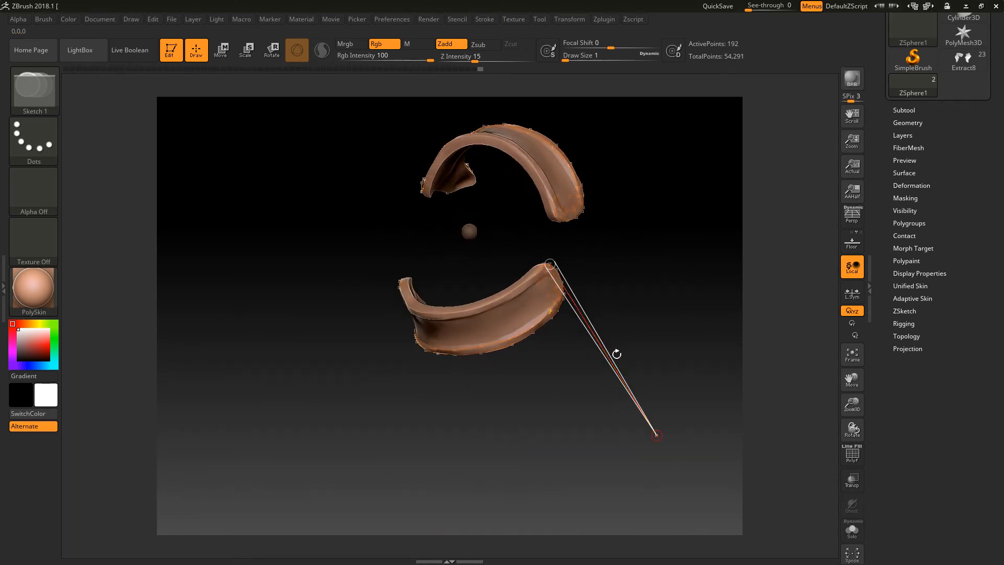
{"action": "left_click_drag", "start_coordinate": [632, 282], "coordinate": [631, 340]}
{"action": "key", "text": "ctrl+z"}
Redraw the upper cross edge to a new inner point and reconnect the diagonal through it to the upper inner row.
{"action": "left_click_drag", "start_coordinate": [658, 268], "coordinate": [674, 235]}
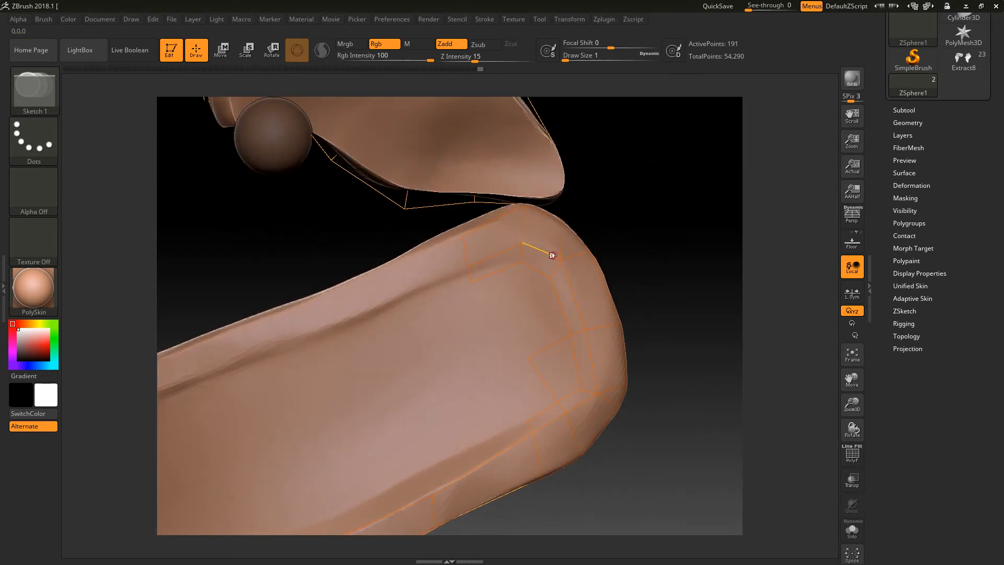
{"action": "left_click", "coordinate": [549, 279]}
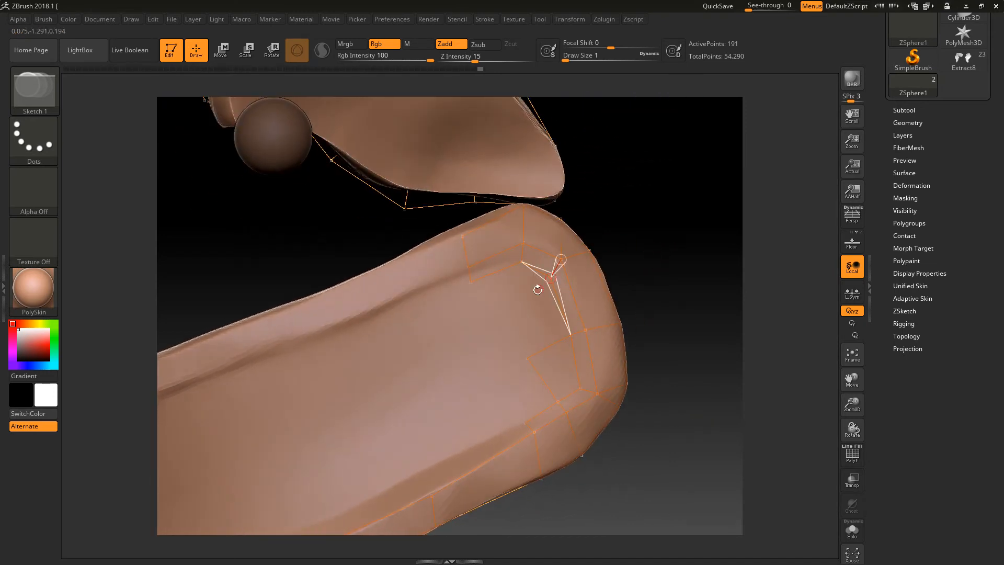
{"action": "left_click", "coordinate": [502, 315]}
{"action": "left_click", "coordinate": [527, 358]}
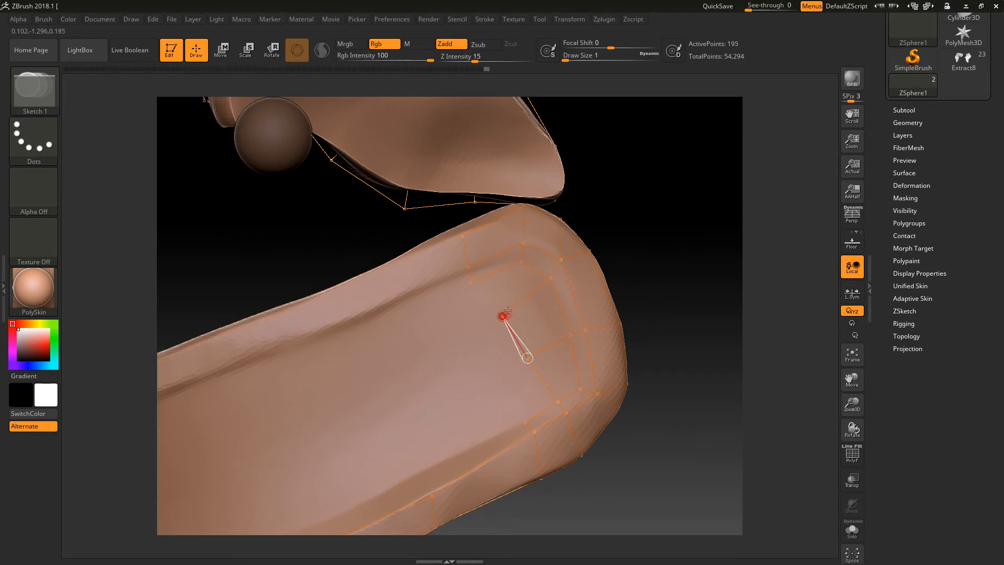
{"action": "left_click", "coordinate": [470, 278]}
Extend the upper rim strip forward with another quad.
{"action": "mouse_move", "coordinate": [643, 240]}
{"action": "left_mouse_down"}
{"action": "mouse_move", "coordinate": [602, 246]}
{"action": "mouse_move", "coordinate": [629, 248]}
{"action": "left_mouse_up"}
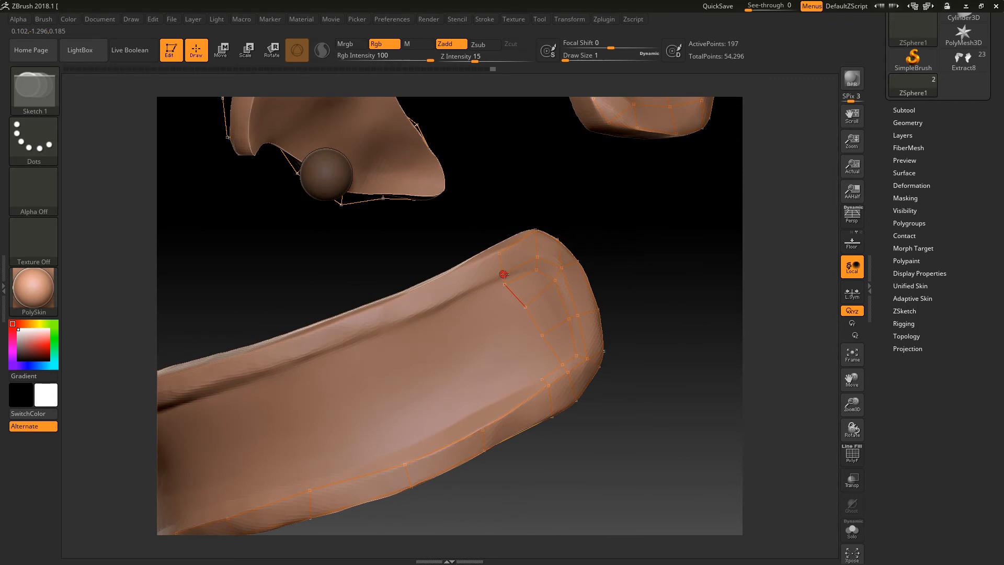
{"action": "left_click", "coordinate": [440, 304]}
{"action": "left_click", "coordinate": [434, 281]}
{"action": "left_click", "coordinate": [500, 252]}
Add two quads across the thickness of the band's upper edge, starting near the rounded end.
{"action": "left_click_drag", "start_coordinate": [596, 211], "coordinate": [651, 301]}
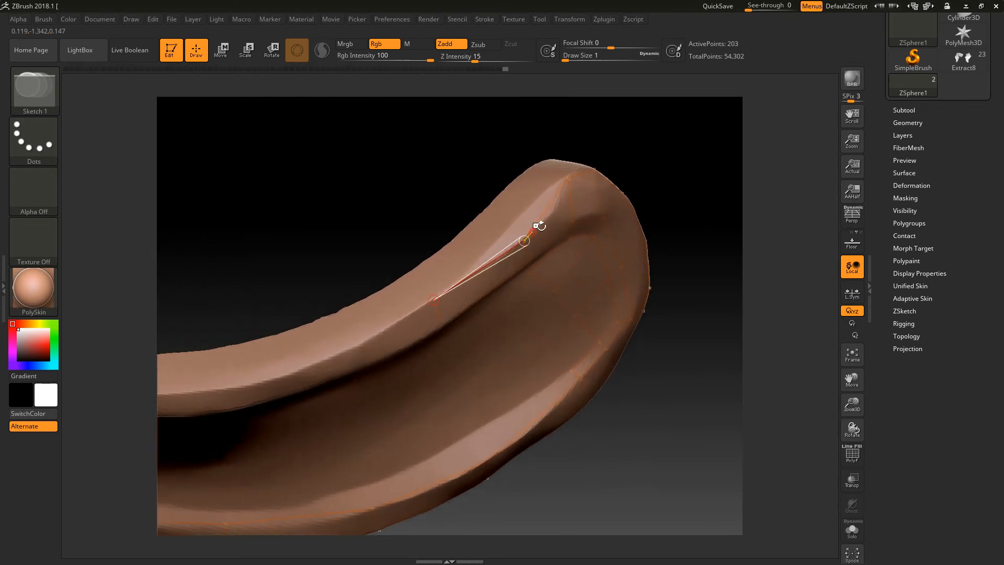
{"action": "left_click", "coordinate": [523, 240]}
{"action": "left_click", "coordinate": [478, 216]}
{"action": "left_click", "coordinate": [525, 168]}
{"action": "left_click", "coordinate": [569, 178]}
{"action": "left_click_drag", "start_coordinate": [626, 168], "coordinate": [663, 170]}
{"action": "left_click", "coordinate": [477, 217]}
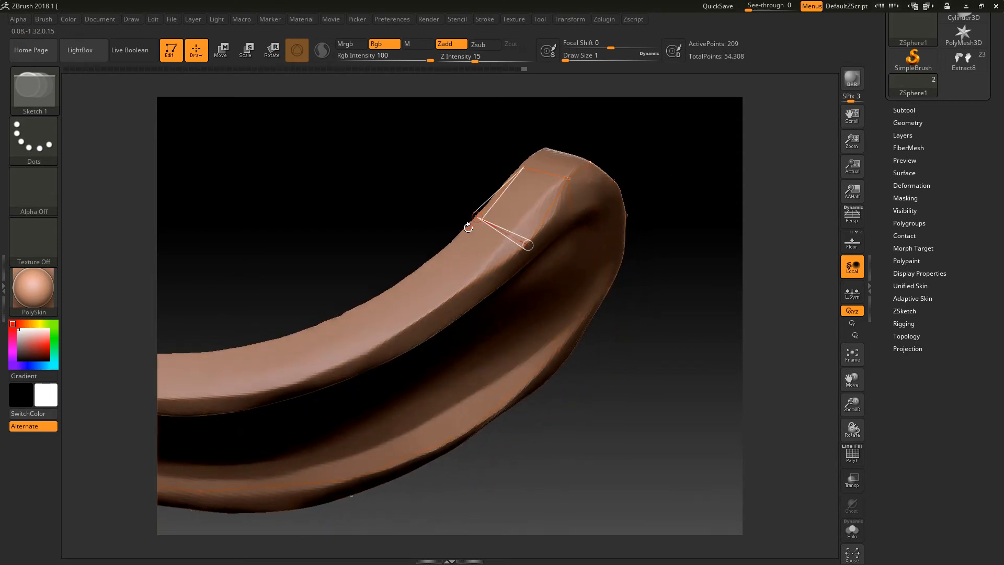
{"action": "left_click", "coordinate": [409, 278]}
{"action": "left_click", "coordinate": [439, 308]}
Add a narrow quad just below the upper rim strip to continue the inner row forward.
{"action": "mouse_move", "coordinate": [576, 422]}
{"action": "left_mouse_down"}
{"action": "mouse_move", "coordinate": [557, 399]}
{"action": "mouse_move", "coordinate": [575, 392]}
{"action": "mouse_move", "coordinate": [583, 405]}
{"action": "mouse_move", "coordinate": [576, 451]}
{"action": "mouse_move", "coordinate": [540, 457]}
{"action": "mouse_move", "coordinate": [580, 403]}
{"action": "left_mouse_up"}
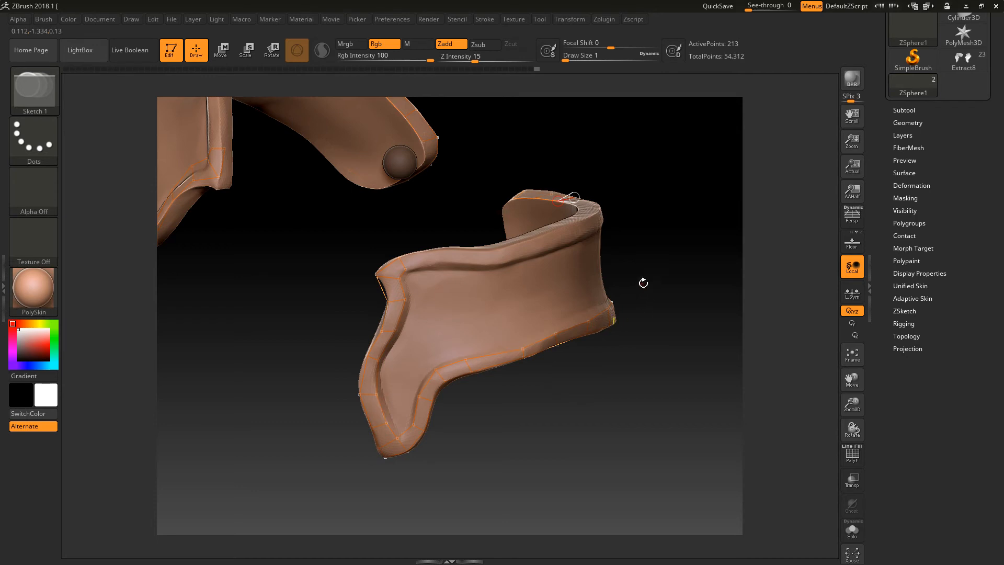
{"action": "left_click_drag", "start_coordinate": [659, 258], "coordinate": [740, 181]}
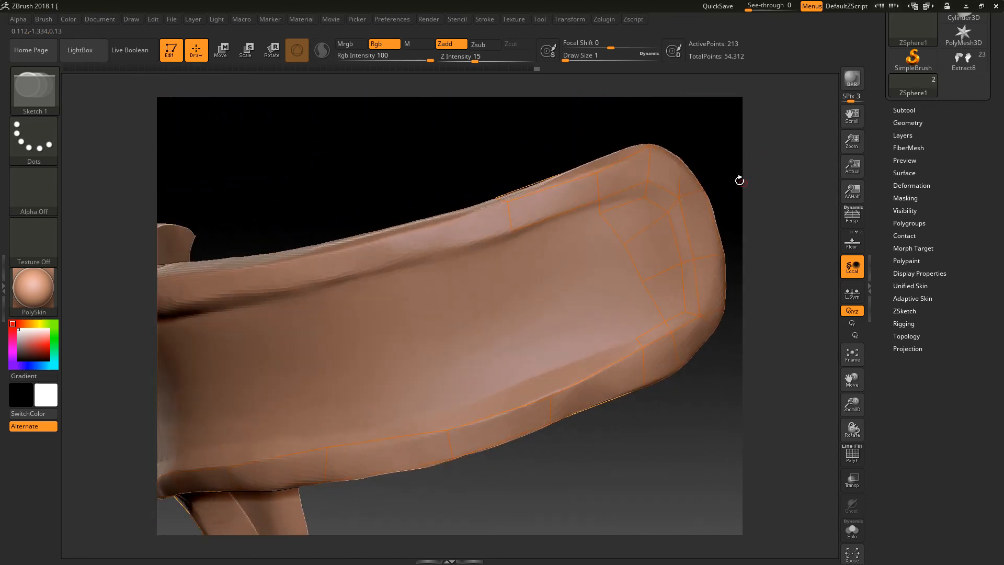
{"action": "left_click", "coordinate": [511, 234]}
{"action": "left_click", "coordinate": [511, 242]}
{"action": "left_click", "coordinate": [600, 213]}
{"action": "left_click_drag", "start_coordinate": [751, 166], "coordinate": [760, 162]}
{"action": "left_click", "coordinate": [510, 244]}
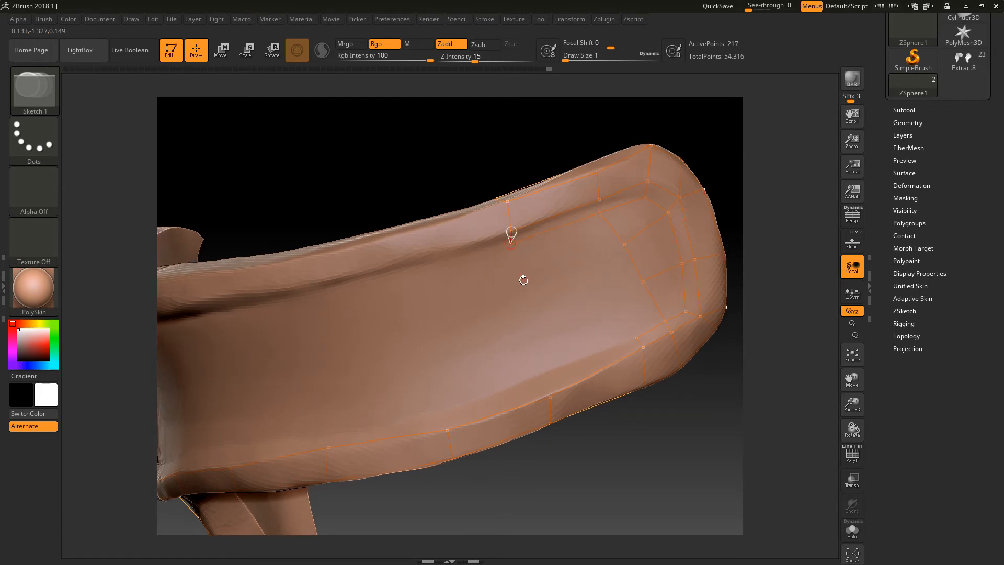
Fill the band's inner face beside the rounded end with a column of quads down to the lower rim.
{"action": "left_click", "coordinate": [523, 289]}
{"action": "left_click", "coordinate": [625, 243]}
{"action": "left_click", "coordinate": [643, 282]}
{"action": "left_click", "coordinate": [546, 373]}
{"action": "left_click", "coordinate": [636, 338]}
{"action": "left_click", "coordinate": [551, 395]}
Add the next column of quads across the inner face, from the lower rim up to the upper inner row.
{"action": "left_click_drag", "start_coordinate": [540, 460], "coordinate": [528, 395]}
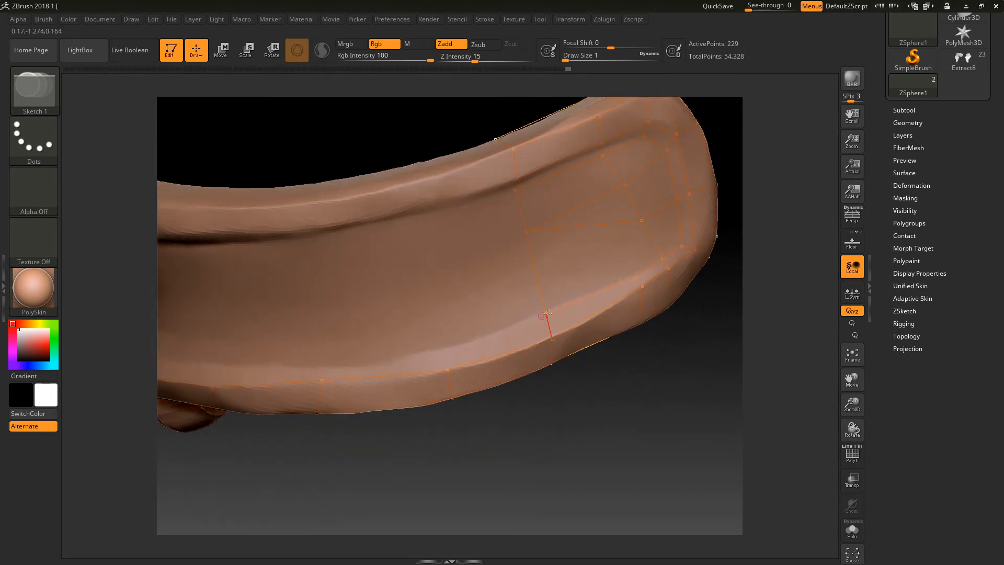
{"action": "left_click", "coordinate": [443, 349]}
{"action": "left_click", "coordinate": [432, 264]}
{"action": "left_click", "coordinate": [422, 219]}
{"action": "left_click", "coordinate": [515, 190]}
Add the narrow inner quad and the upper rim quad above the newest column.
{"action": "left_click_drag", "start_coordinate": [455, 445], "coordinate": [448, 497]}
{"action": "left_click", "coordinate": [418, 220]}
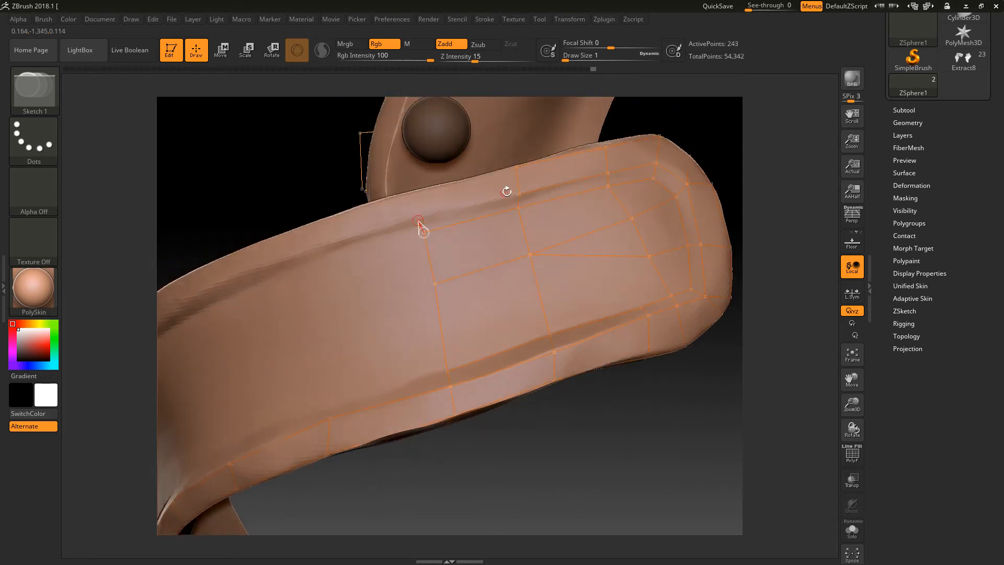
{"action": "left_click", "coordinate": [419, 221]}
{"action": "left_click", "coordinate": [410, 194]}
{"action": "left_click", "coordinate": [515, 167]}
{"action": "left_click", "coordinate": [410, 194]}
Add another column of quads further forward across the inner face, joining the lower rim strip to the upper inner row.
{"action": "left_click_drag", "start_coordinate": [449, 474], "coordinate": [446, 386], "text": "alt"}
{"action": "left_click", "coordinate": [485, 339]}
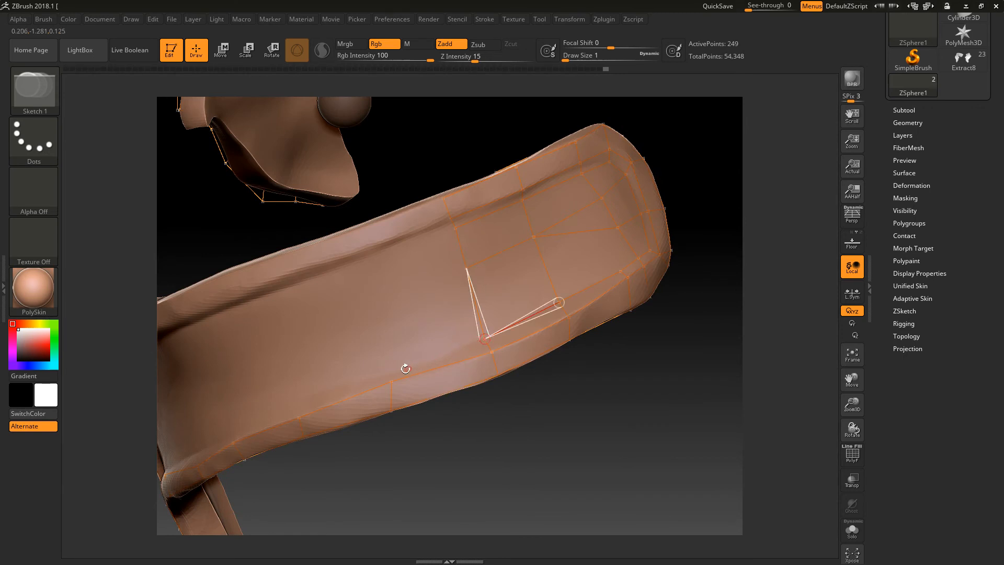
{"action": "left_click", "coordinate": [389, 376]}
{"action": "left_click", "coordinate": [368, 308]}
{"action": "left_click", "coordinate": [466, 269]}
{"action": "left_click", "coordinate": [354, 267]}
{"action": "left_click", "coordinate": [456, 228]}
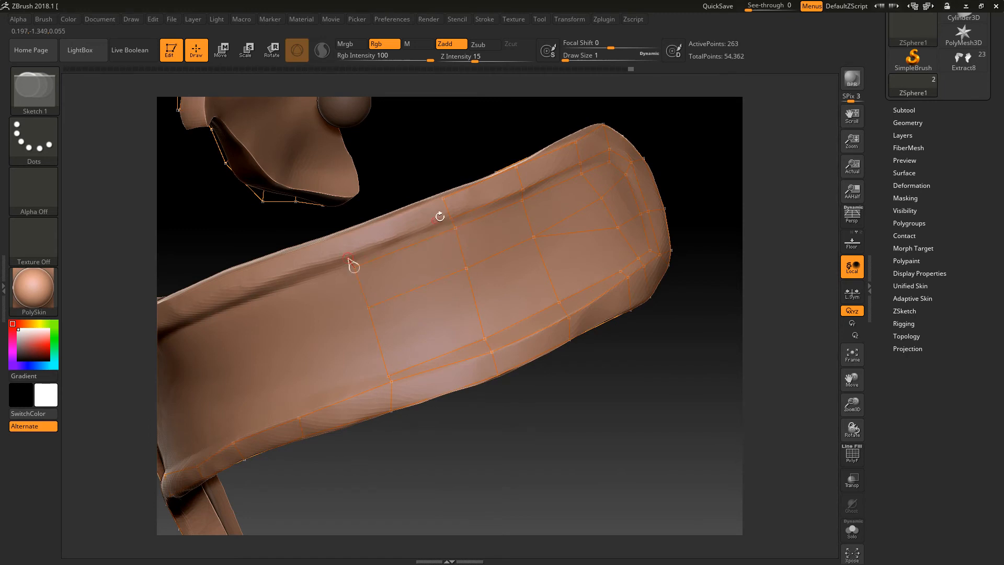
{"action": "left_click", "coordinate": [339, 237]}
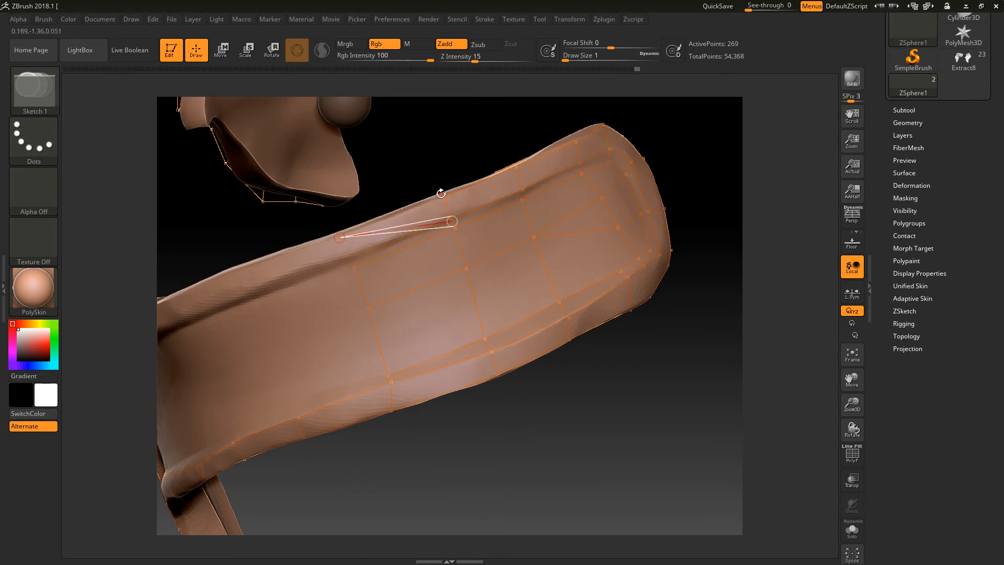
{"action": "key", "text": "ctrl+z"}
{"action": "key", "text": "ctrl+z"}
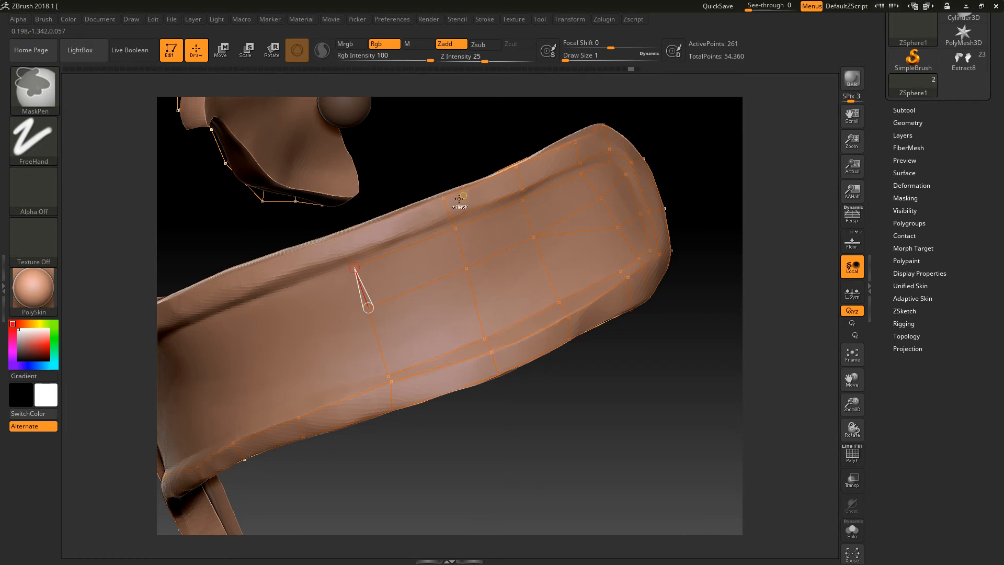
Rebuild the narrow inner quad and add the upper rim quad above the newest column of the inner face.
{"action": "left_click", "coordinate": [368, 307]}
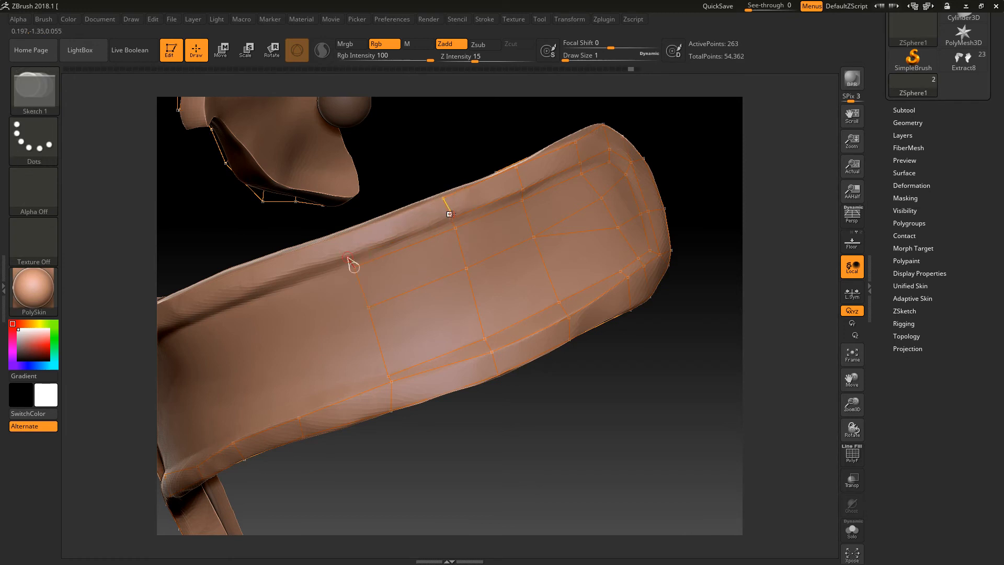
{"action": "left_click", "coordinate": [347, 256]}
{"action": "left_click", "coordinate": [339, 238]}
{"action": "left_click", "coordinate": [443, 198]}
{"action": "left_click_drag", "start_coordinate": [410, 467], "coordinate": [488, 436]}
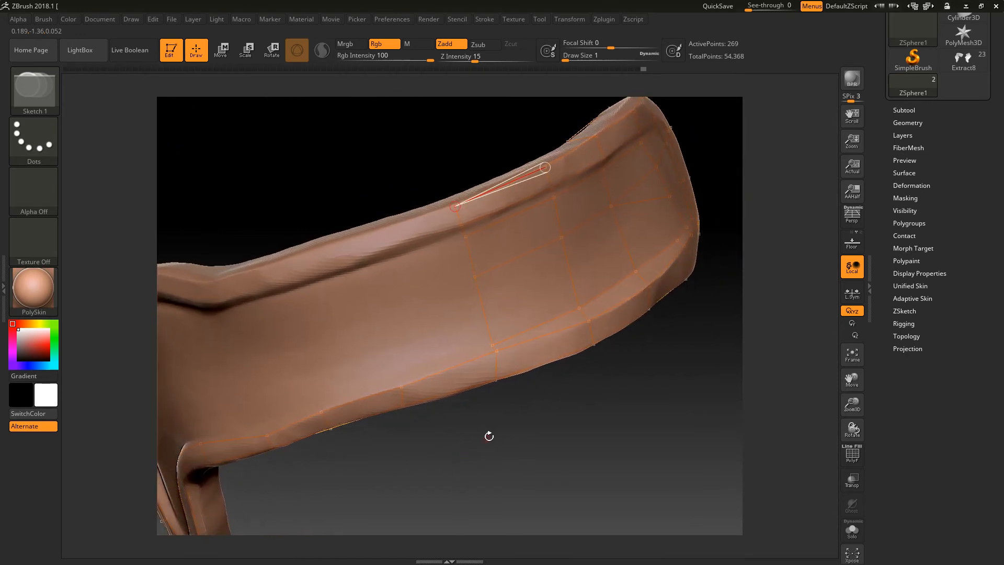
Continue the narrow strip of quads along the inside of the lower rim, from the newest column toward the flared end.
{"action": "left_click", "coordinate": [492, 345]}
{"action": "left_click", "coordinate": [395, 372]}
{"action": "left_click", "coordinate": [384, 309]}
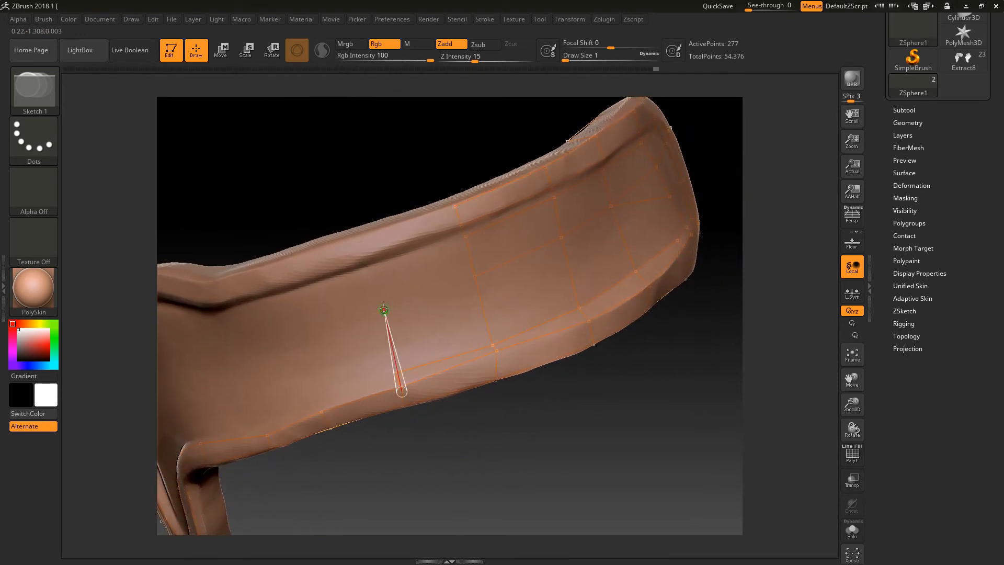
{"action": "key", "text": "ctrl+z"}
{"action": "left_click", "coordinate": [317, 396]}
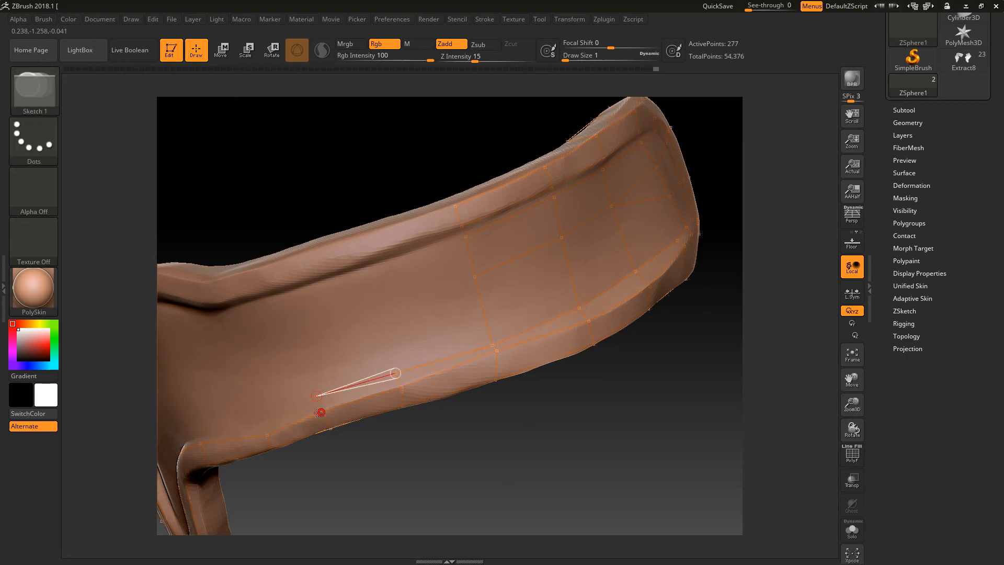
{"action": "left_click", "coordinate": [267, 433]}
{"action": "left_click_drag", "start_coordinate": [267, 479], "coordinate": [355, 422]}
{"action": "key", "text": "ctrl+z"}
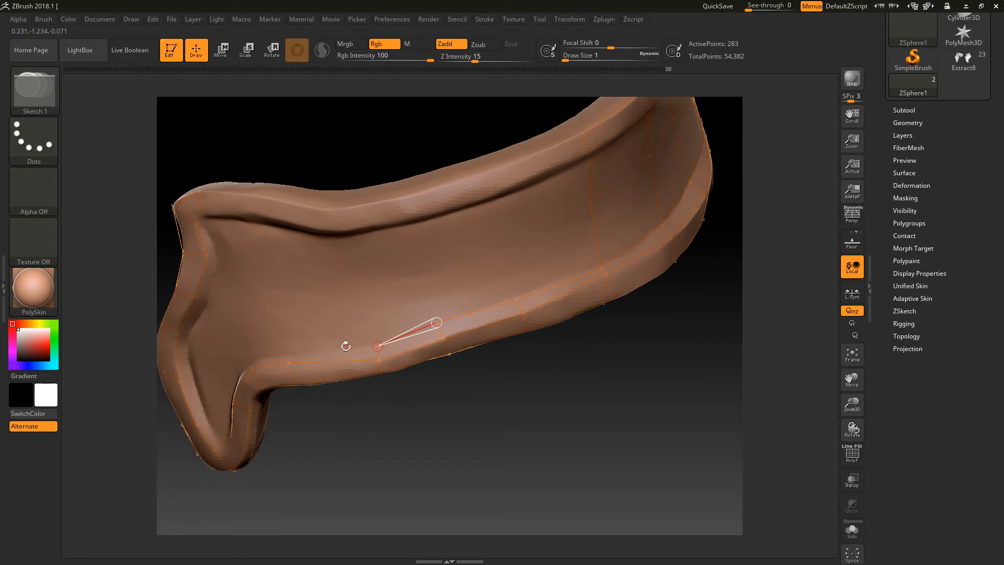
Extend the narrow lower inner strip to the corner where the rim bends down toward the pointed tip.
{"action": "left_click", "coordinate": [294, 356]}
{"action": "left_click", "coordinate": [256, 356]}
{"action": "mouse_move", "coordinate": [399, 441]}
{"action": "left_mouse_down"}
{"action": "mouse_move", "coordinate": [441, 434]}
{"action": "mouse_move", "coordinate": [443, 484]}
{"action": "left_mouse_up"}
{"action": "left_click", "coordinate": [220, 53]}
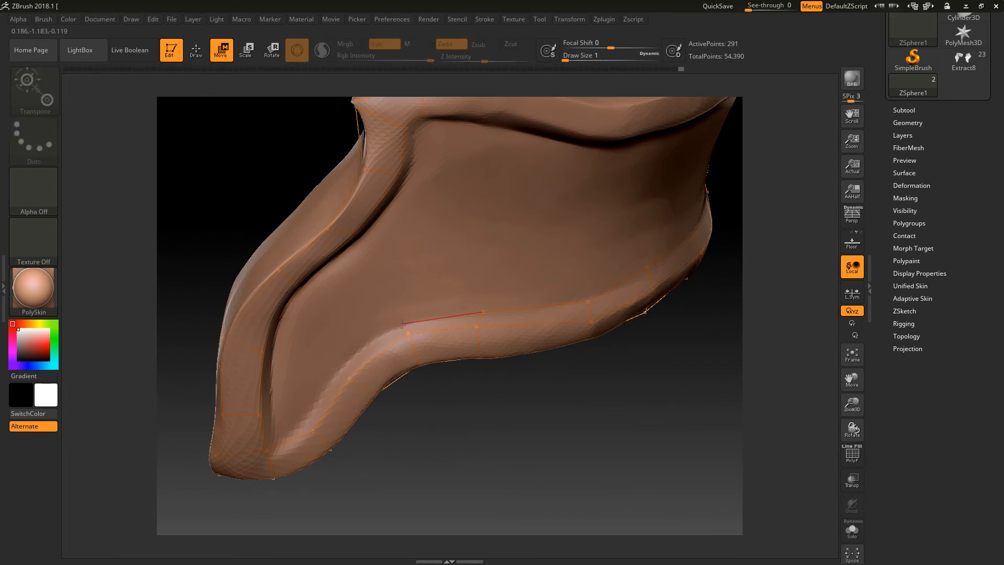
{"action": "key", "text": "q"}
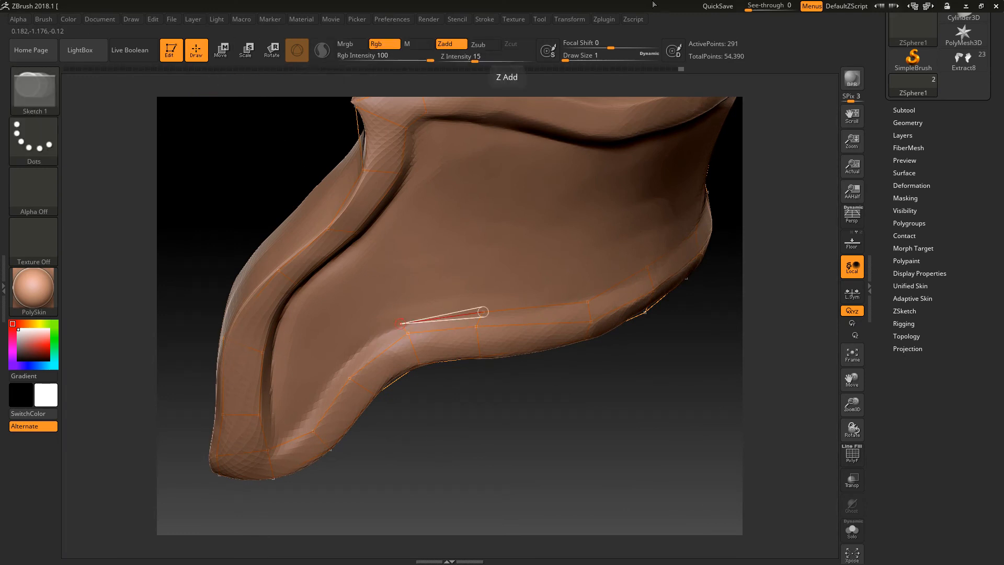
Carry the narrow inner strip around the bend and down the rim toward the pointed tip.
{"action": "right_click_drag", "start_coordinate": [291, 367], "coordinate": [395, 348]}
{"action": "left_click", "coordinate": [322, 385]}
{"action": "left_click", "coordinate": [333, 396]}
{"action": "left_click_drag", "start_coordinate": [373, 485], "coordinate": [404, 439], "text": "alt"}
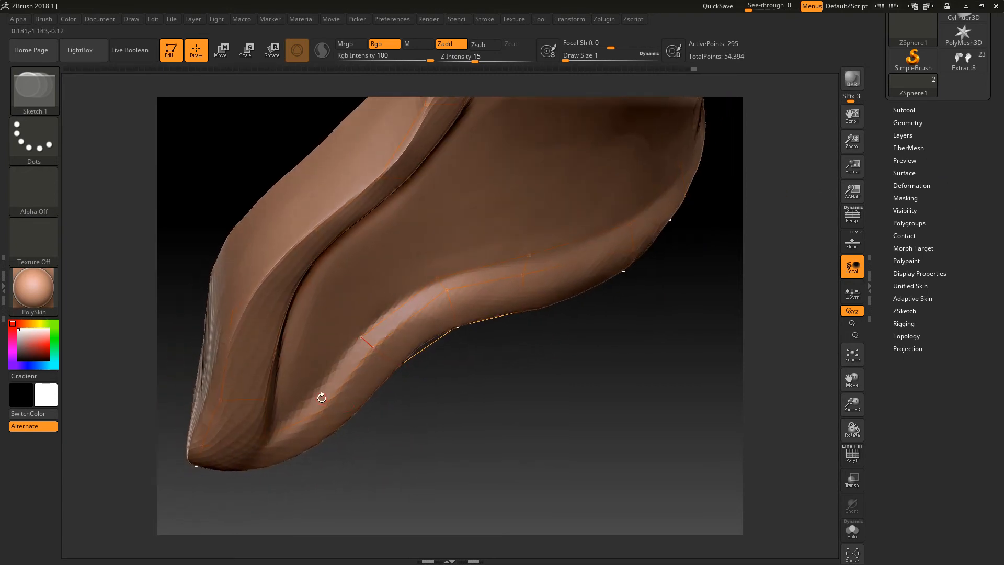
{"action": "key", "text": "ctrl+z"}
{"action": "left_click", "coordinate": [311, 397]}
{"action": "left_click", "coordinate": [321, 412]}
{"action": "left_click_drag", "start_coordinate": [317, 472], "coordinate": [393, 465]}
Turn the narrow groove strip around inside the pointed tip and run it up the flared end's side rim.
{"action": "left_click", "coordinate": [317, 413]}
{"action": "left_click", "coordinate": [304, 431]}
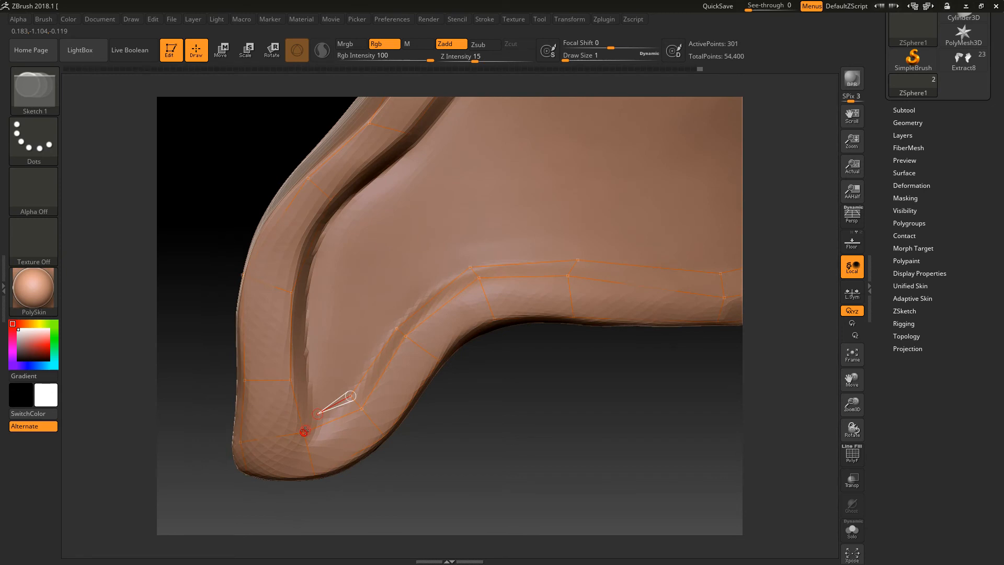
{"action": "left_click", "coordinate": [309, 378]}
{"action": "left_click", "coordinate": [291, 379]}
{"action": "left_click", "coordinate": [308, 296]}
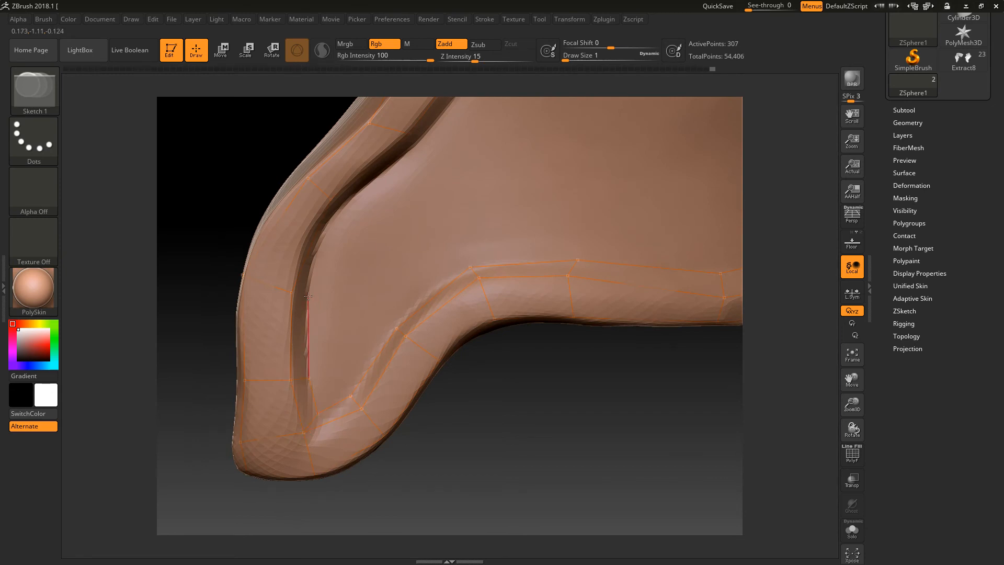
{"action": "left_click", "coordinate": [292, 292]}
Bridge the inner face above the pointed tip with two cross edges and close the groove quad between them.
{"action": "left_click", "coordinate": [395, 328]}
{"action": "left_click_drag", "start_coordinate": [416, 389], "coordinate": [459, 425]}
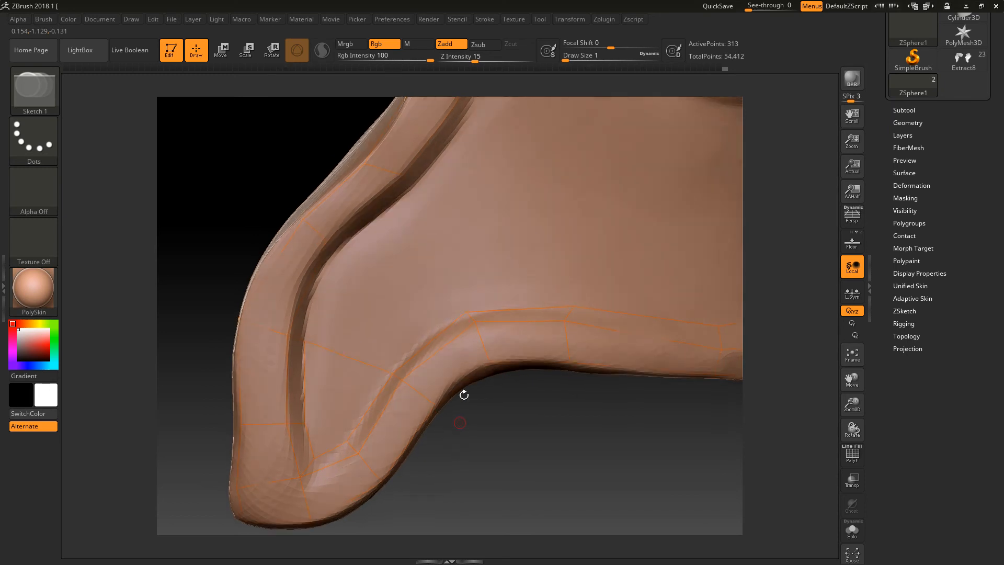
{"action": "left_click", "coordinate": [466, 312]}
{"action": "left_click", "coordinate": [337, 254]}
{"action": "left_click", "coordinate": [327, 241]}
{"action": "left_click_drag", "start_coordinate": [456, 433], "coordinate": [478, 455]}
{"action": "left_click", "coordinate": [337, 255]}
{"action": "left_click", "coordinate": [305, 338]}
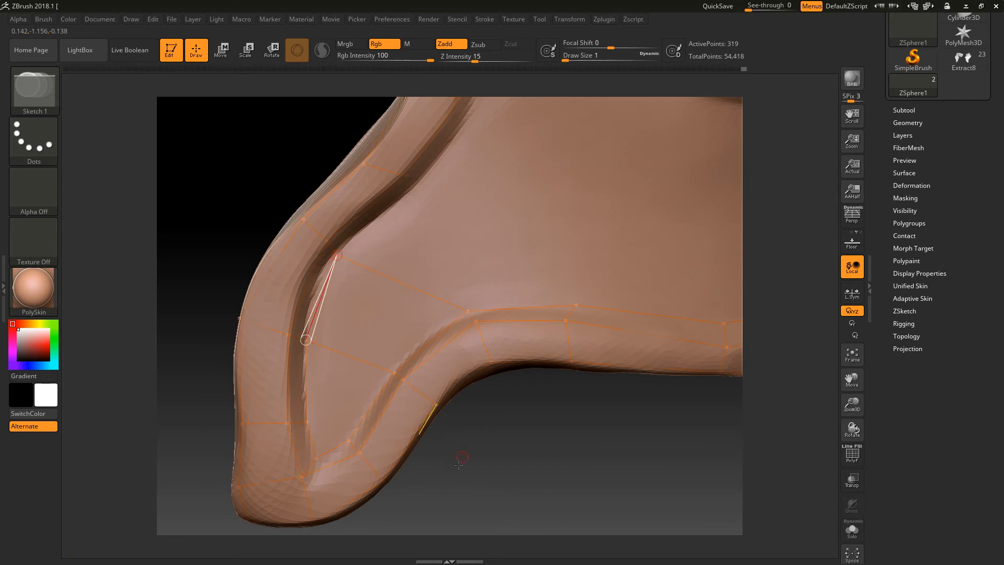
{"action": "left_click_drag", "start_coordinate": [449, 501], "coordinate": [442, 479]}
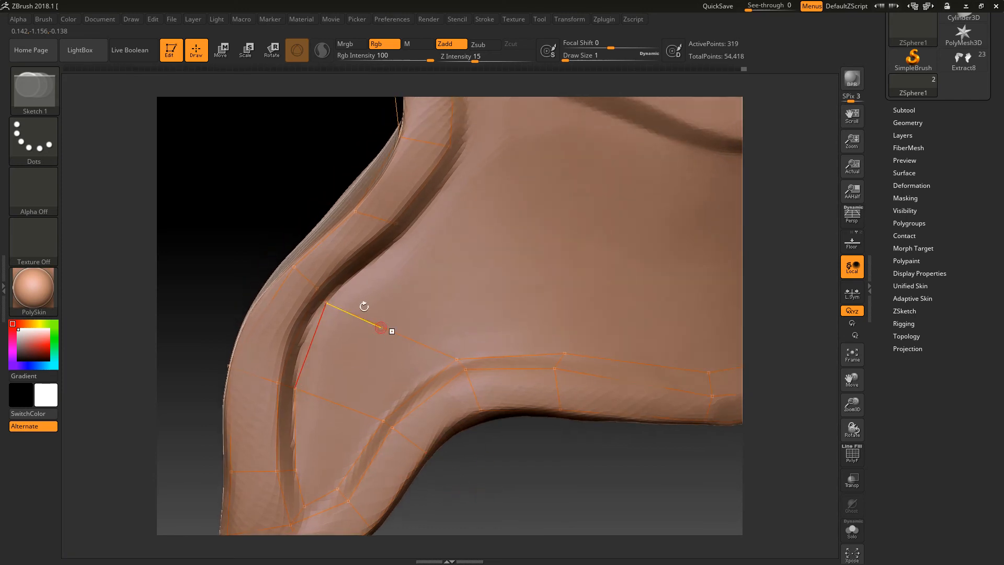
Insert an extra edge across the side rim and groove at the curve, and move its points onto the contours.
{"action": "left_click", "coordinate": [309, 343]}
{"action": "left_click", "coordinate": [296, 335]}
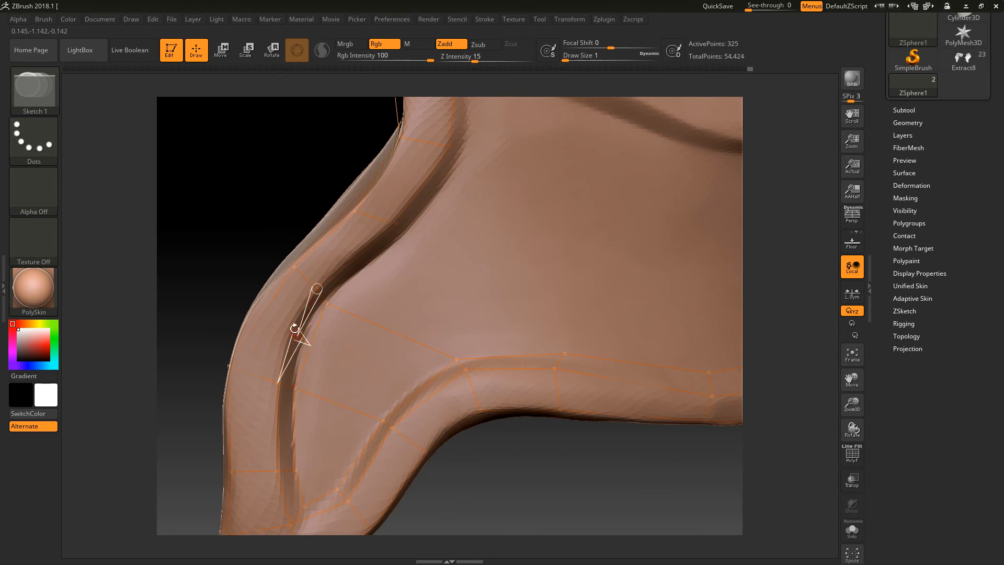
{"action": "left_click", "coordinate": [220, 50]}
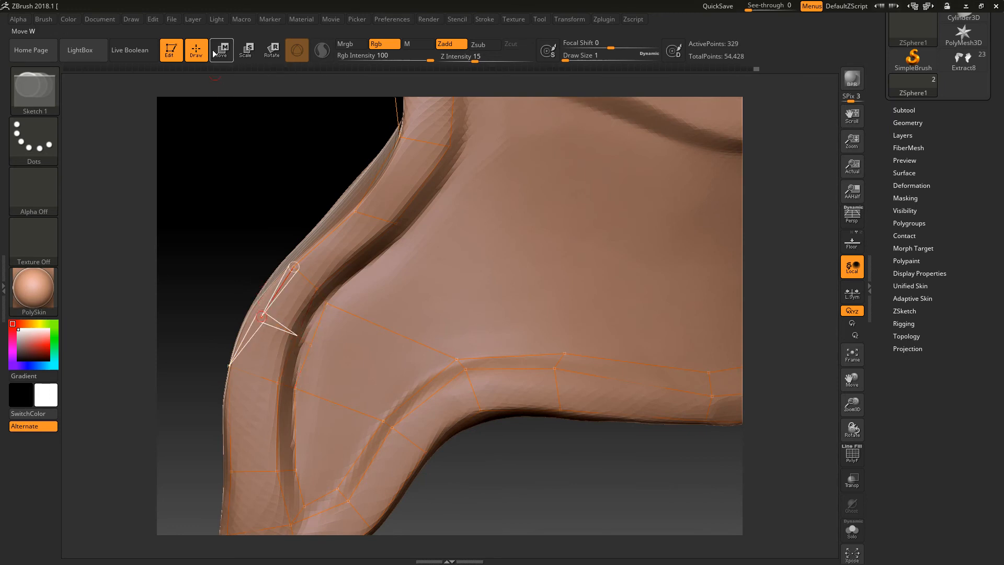
{"action": "left_click_drag", "start_coordinate": [262, 315], "coordinate": [250, 312]}
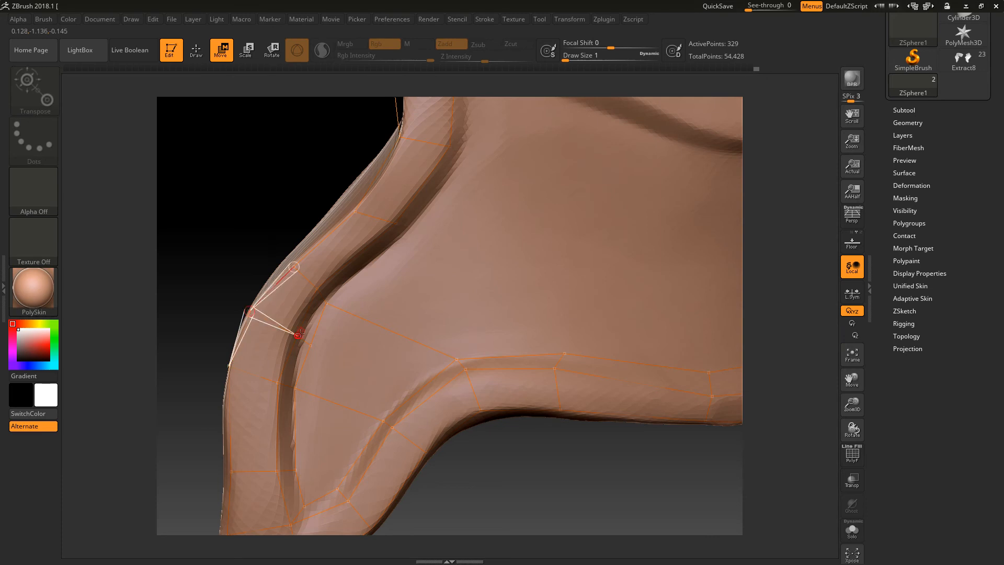
{"action": "mouse_move", "coordinate": [296, 334]}
{"action": "left_mouse_down"}
{"action": "mouse_move", "coordinate": [288, 332]}
{"action": "mouse_move", "coordinate": [303, 343]}
{"action": "left_mouse_up"}
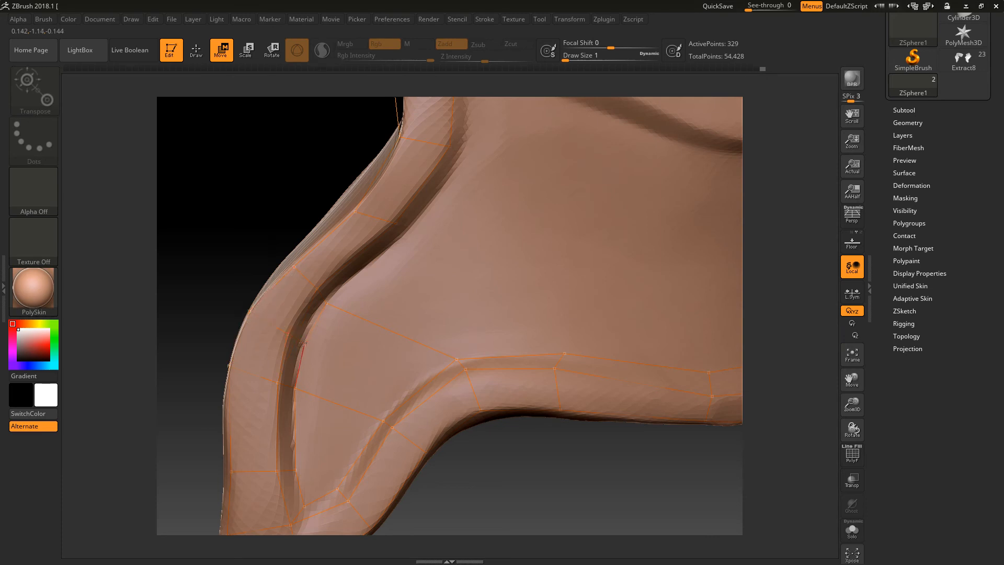
{"action": "left_click_drag", "start_coordinate": [328, 303], "coordinate": [324, 301]}
{"action": "left_click_drag", "start_coordinate": [301, 341], "coordinate": [298, 339]}
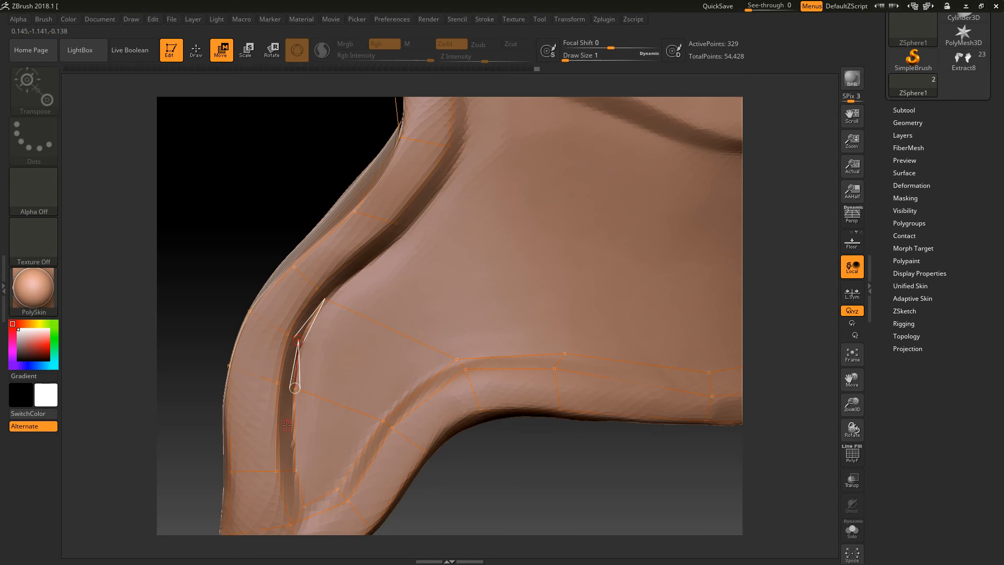
Join the two sides of the inner strip with a cross edge just above the pointed tip.
{"action": "left_click", "coordinate": [197, 51]}
{"action": "left_click_drag", "start_coordinate": [225, 229], "coordinate": [252, 135], "text": "alt"}
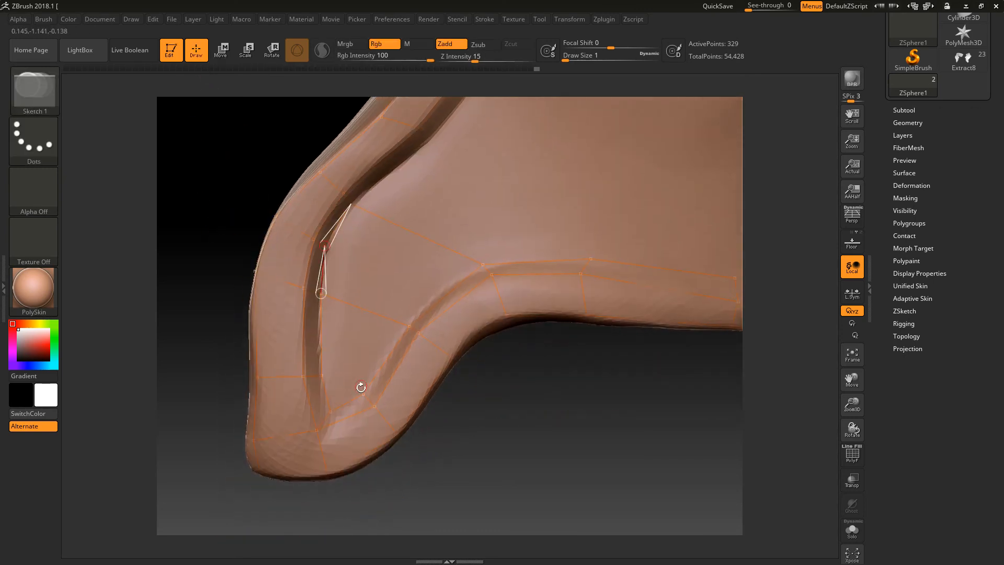
{"action": "left_click", "coordinate": [364, 393]}
{"action": "left_click", "coordinate": [322, 375]}
{"action": "left_click_drag", "start_coordinate": [504, 408], "coordinate": [478, 304], "text": "alt"}
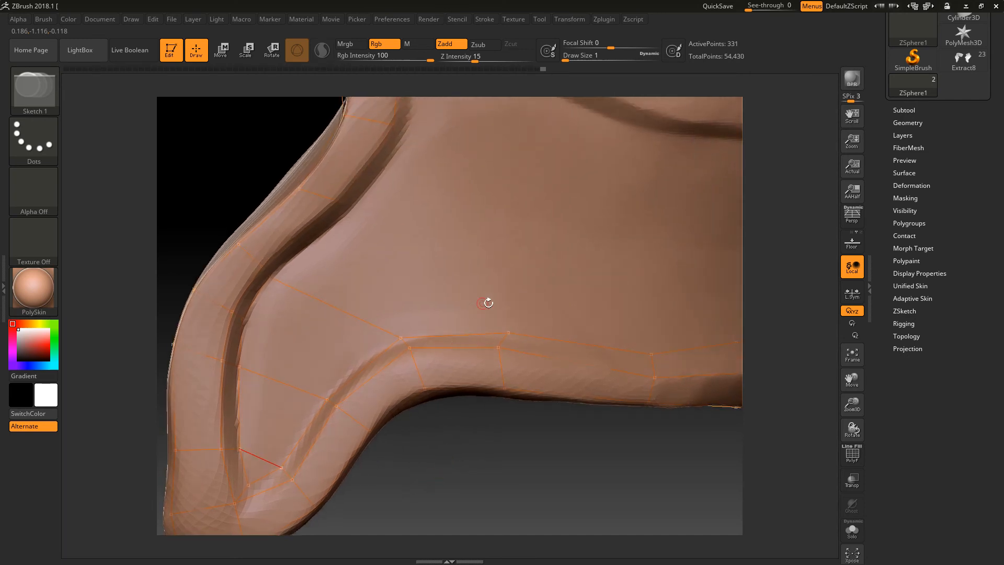
Add the next cross edge from the lower strip to the side groove and close the groove quad beside it.
{"action": "left_click", "coordinate": [507, 336]}
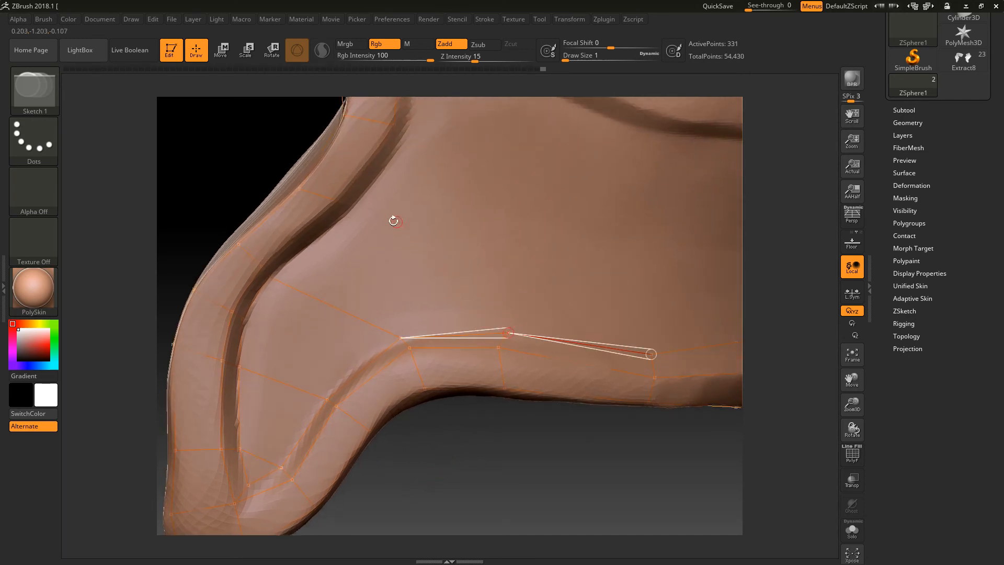
{"action": "left_click", "coordinate": [352, 210]}
{"action": "left_click", "coordinate": [271, 278]}
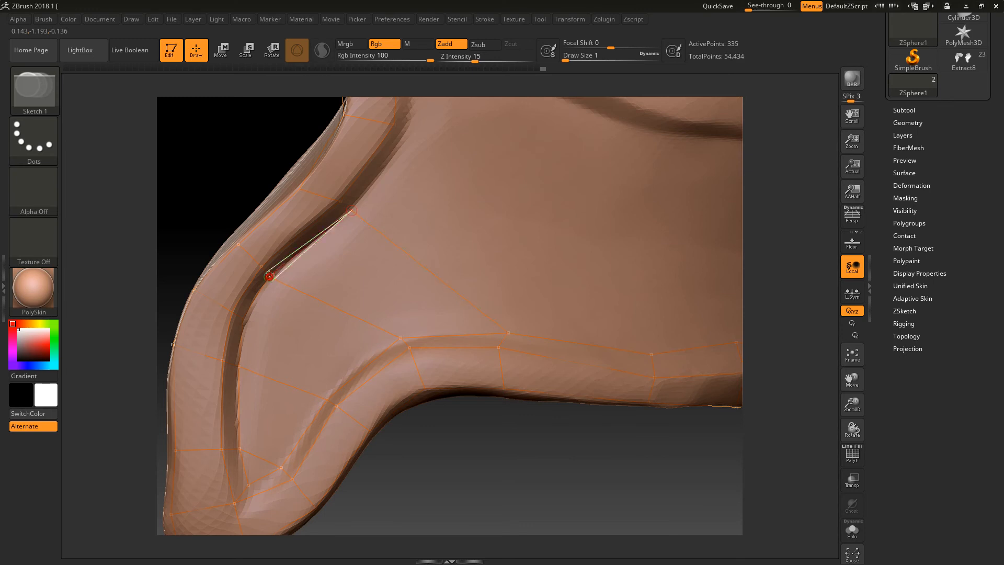
{"action": "left_click", "coordinate": [334, 200]}
{"action": "key", "text": "ctrl+z"}
{"action": "key", "text": "ctrl+z"}
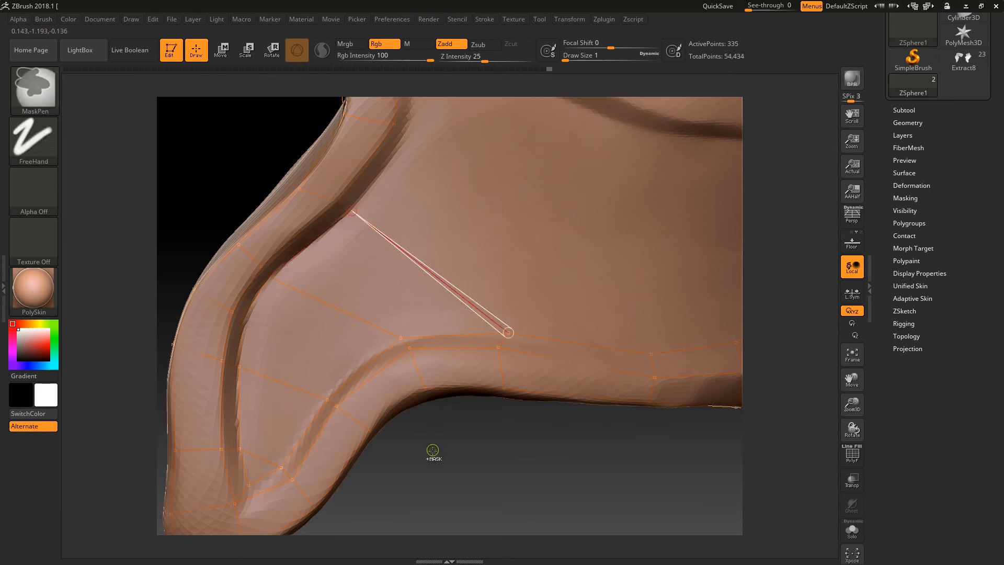
{"action": "left_click_drag", "start_coordinate": [432, 450], "coordinate": [427, 442]}
{"action": "left_click", "coordinate": [352, 210]}
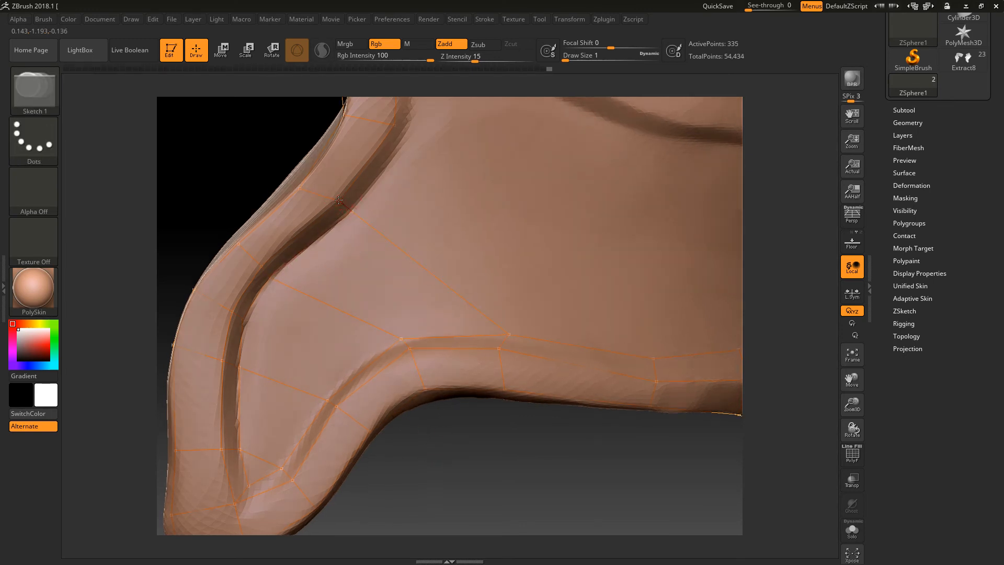
{"action": "left_click_drag", "start_coordinate": [410, 441], "coordinate": [343, 307]}
{"action": "key", "text": "ctrl+z"}
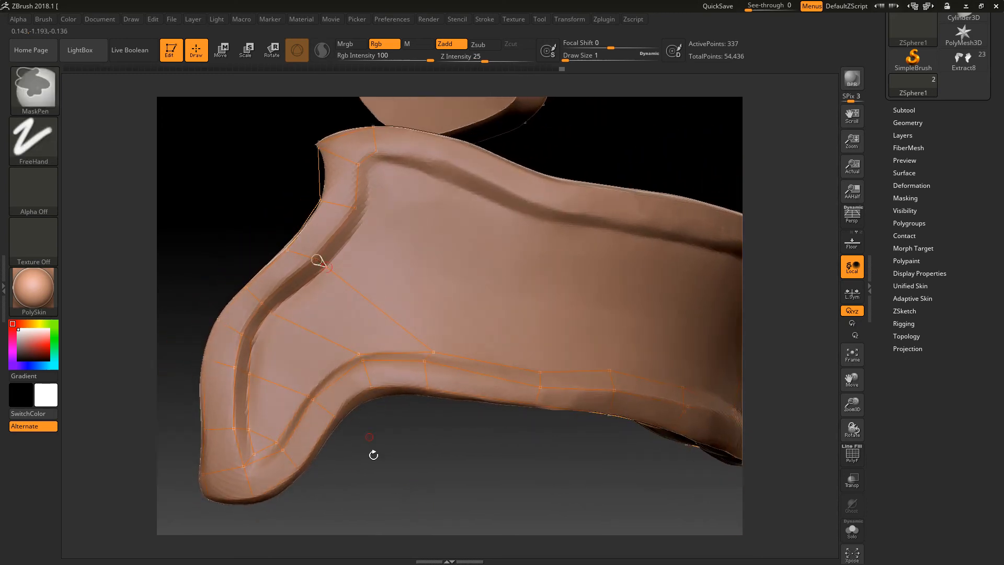
Continue the groove strip up the flared end's side rim and around its upper corner.
{"action": "left_click_drag", "start_coordinate": [365, 419], "coordinate": [354, 334]}
{"action": "left_click", "coordinate": [357, 198]}
{"action": "left_click", "coordinate": [364, 161]}
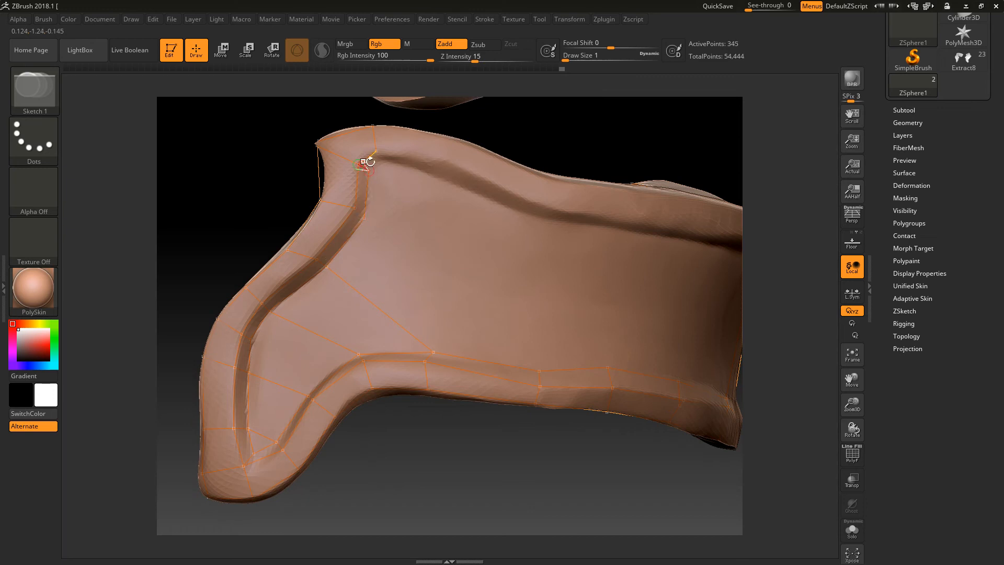
{"action": "left_click", "coordinate": [377, 155]}
Fill the flared end's inner face with two large quads stacked from the lower strip to the upper groove.
{"action": "left_click", "coordinate": [434, 351]}
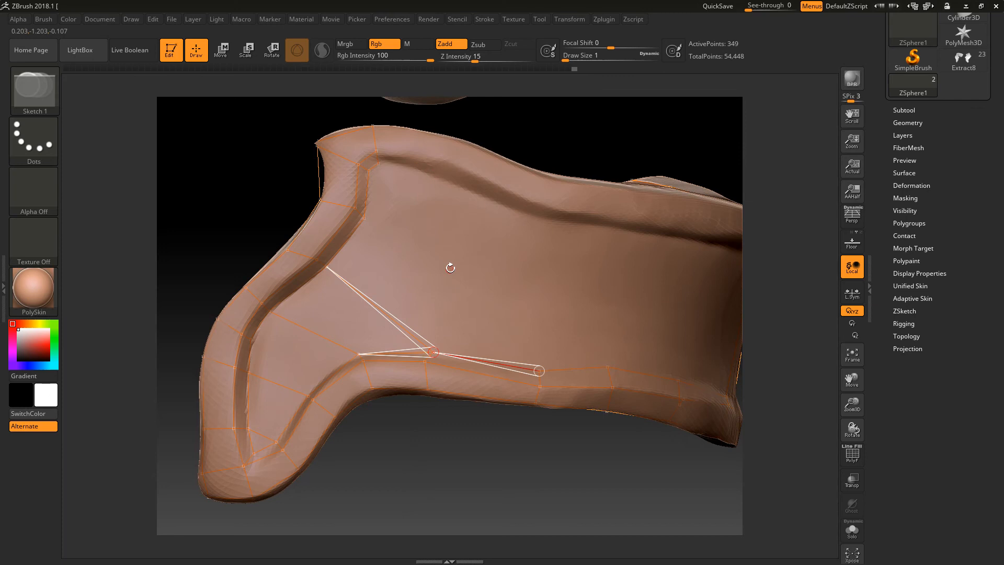
{"action": "left_click", "coordinate": [461, 257]}
{"action": "left_click", "coordinate": [365, 217]}
{"action": "left_click", "coordinate": [495, 202]}
{"action": "left_click", "coordinate": [379, 164]}
Split the upper edge of the inner face midway and add two narrow groove quads above it, starting at the corner.
{"action": "left_click_drag", "start_coordinate": [502, 139], "coordinate": [489, 212], "text": "alt"}
{"action": "left_click_drag", "start_coordinate": [507, 183], "coordinate": [441, 259]}
{"action": "left_click_drag", "start_coordinate": [483, 199], "coordinate": [502, 169]}
{"action": "left_click", "coordinate": [420, 255]}
{"action": "left_click", "coordinate": [424, 231]}
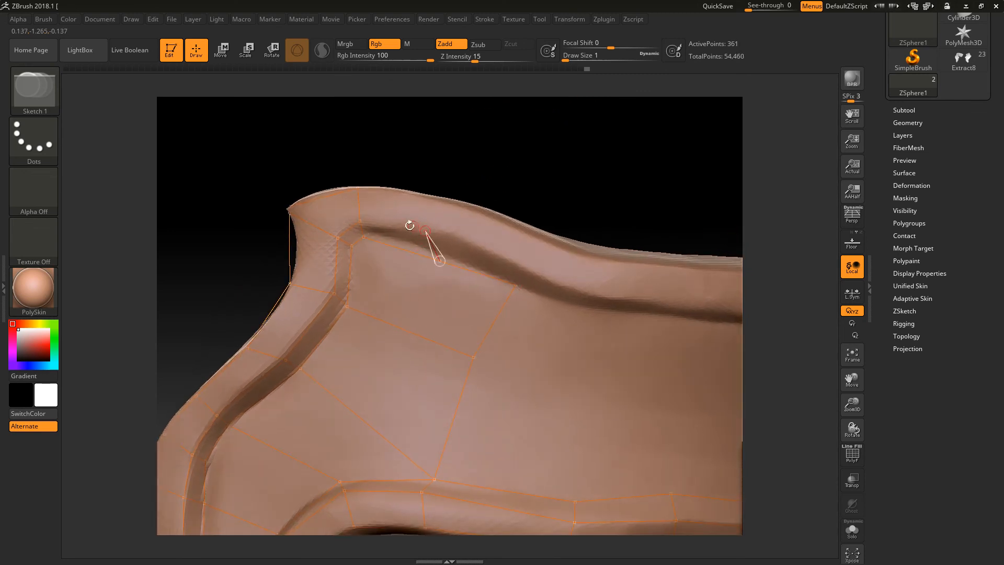
{"action": "left_click", "coordinate": [360, 221]}
{"action": "left_click", "coordinate": [521, 264]}
{"action": "left_click", "coordinate": [517, 286]}
Add the first upper rim quad beside the flared end's corner, above the groove strip.
{"action": "left_click_drag", "start_coordinate": [551, 175], "coordinate": [567, 237], "text": "alt"}
{"action": "left_click_drag", "start_coordinate": [505, 218], "coordinate": [493, 232]}
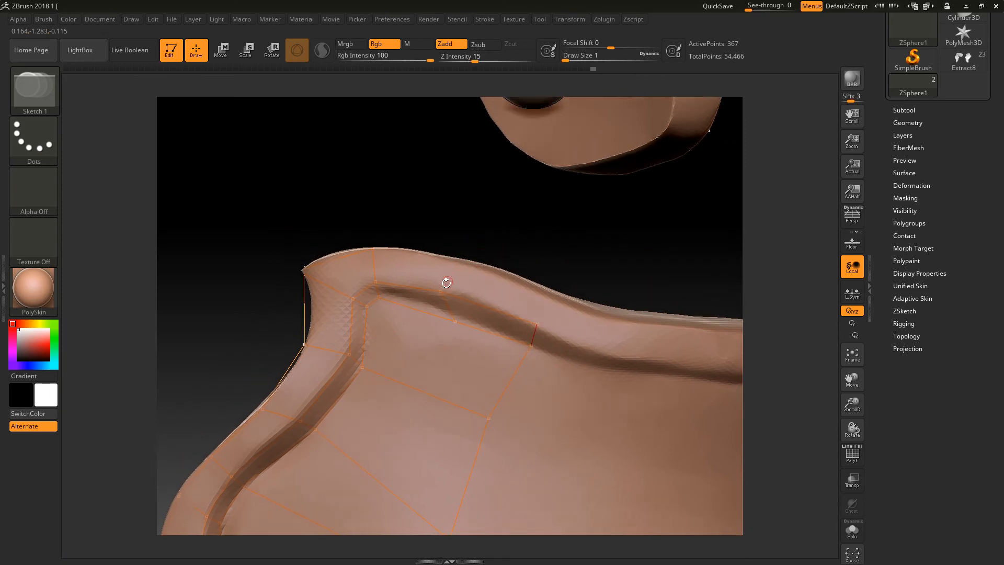
{"action": "left_click", "coordinate": [441, 292]}
{"action": "left_click", "coordinate": [451, 265]}
{"action": "left_click", "coordinate": [373, 248]}
{"action": "left_click", "coordinate": [216, 51]}
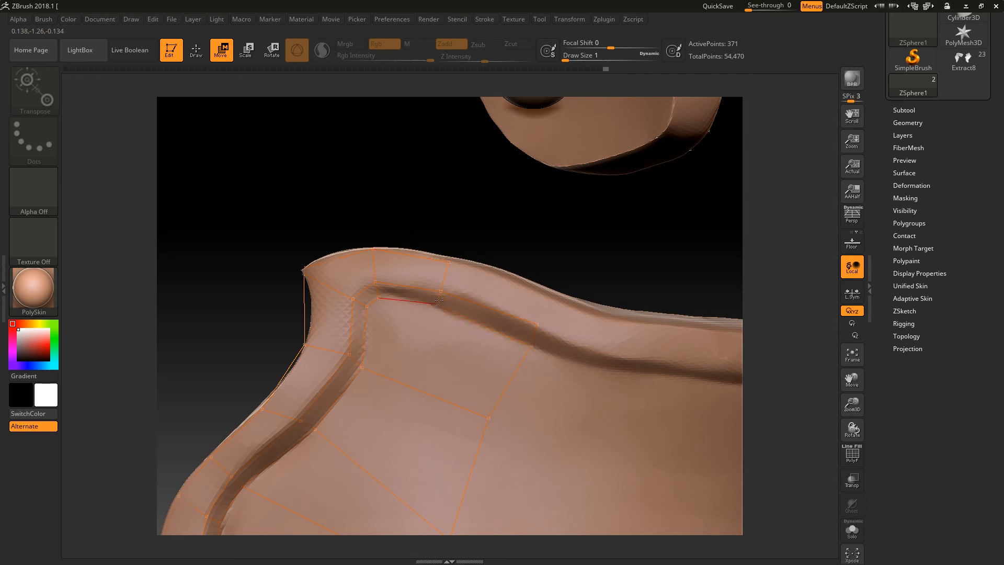
{"action": "left_click_drag", "start_coordinate": [385, 170], "coordinate": [298, 162]}
{"action": "key", "text": "q"}
Add two more quads along the upper rim, following its slope down away from the flared corner.
{"action": "left_click_drag", "start_coordinate": [553, 224], "coordinate": [459, 264]}
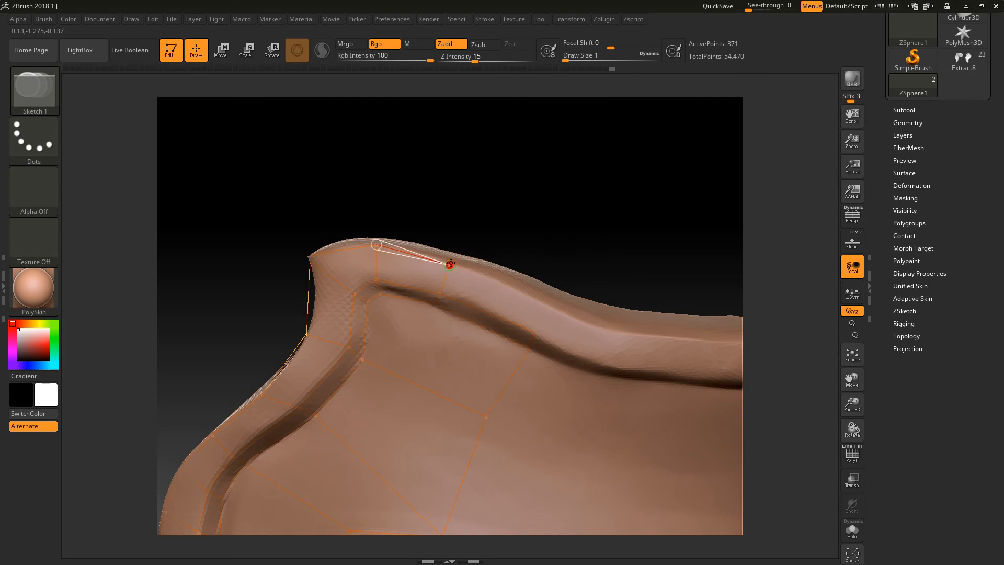
{"action": "left_click", "coordinate": [546, 308]}
{"action": "left_click", "coordinate": [534, 331]}
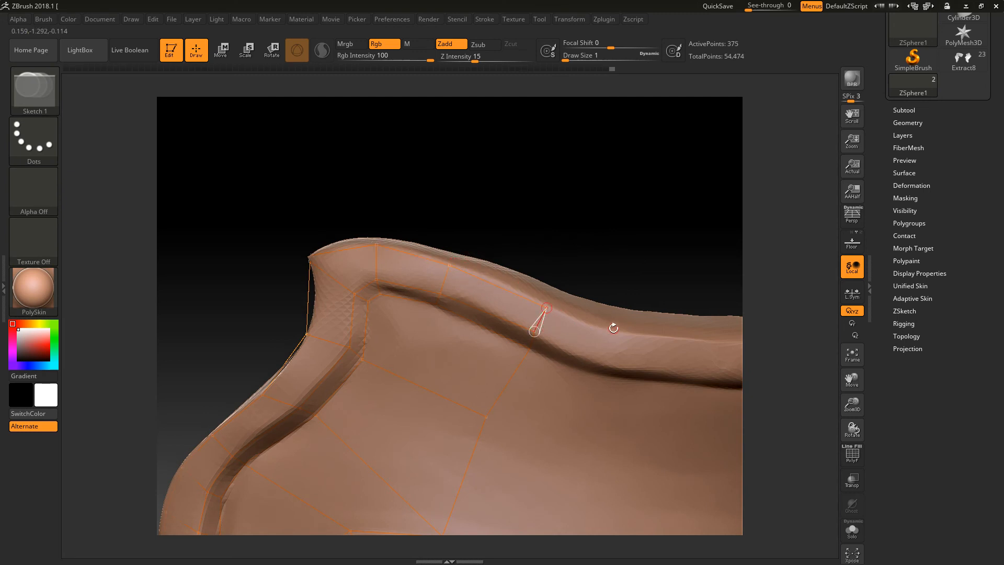
{"action": "left_click", "coordinate": [600, 330]}
{"action": "left_click", "coordinate": [592, 365]}
{"action": "left_click", "coordinate": [534, 331]}
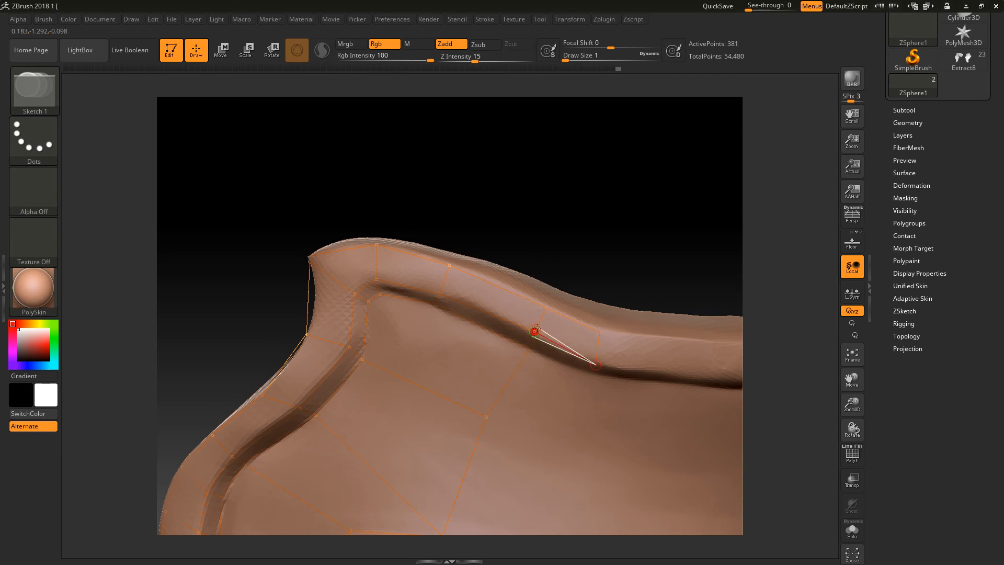
Add the next groove quad below the upper rim and fill the inner-face column beneath it with two quads down to the lower strip.
{"action": "left_click_drag", "start_coordinate": [617, 296], "coordinate": [621, 262]}
{"action": "left_click", "coordinate": [591, 369]}
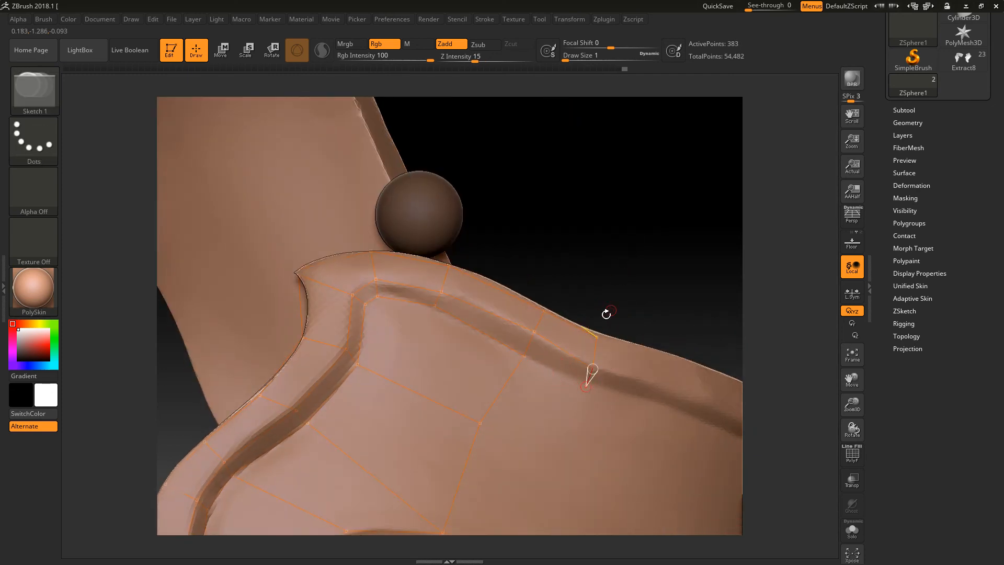
{"action": "left_click", "coordinate": [524, 360]}
{"action": "left_click_drag", "start_coordinate": [629, 291], "coordinate": [589, 343], "text": "alt"}
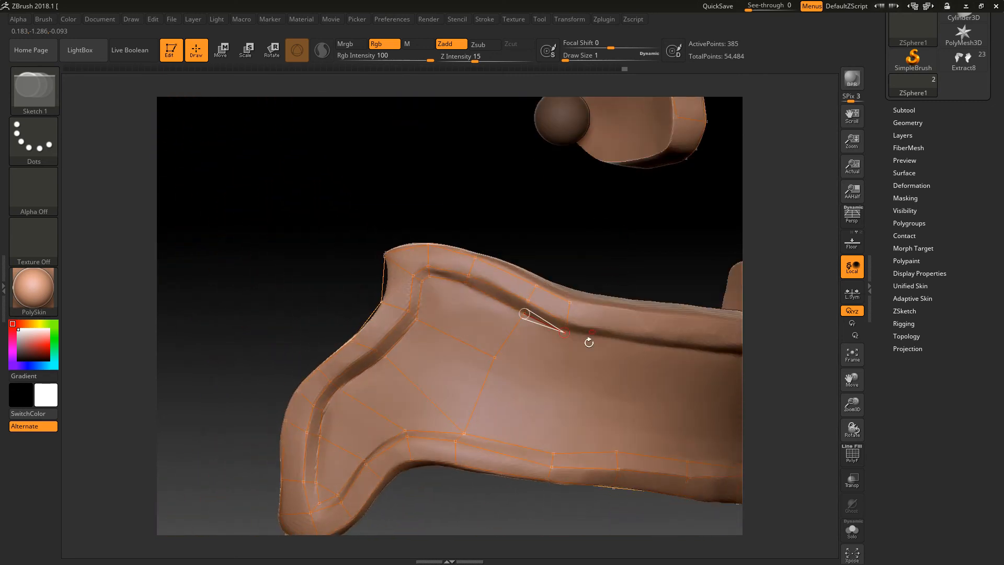
{"action": "left_click", "coordinate": [564, 376]}
{"action": "left_click", "coordinate": [495, 358]}
{"action": "left_click", "coordinate": [553, 453]}
{"action": "left_click_drag", "start_coordinate": [542, 457], "coordinate": [565, 425]}
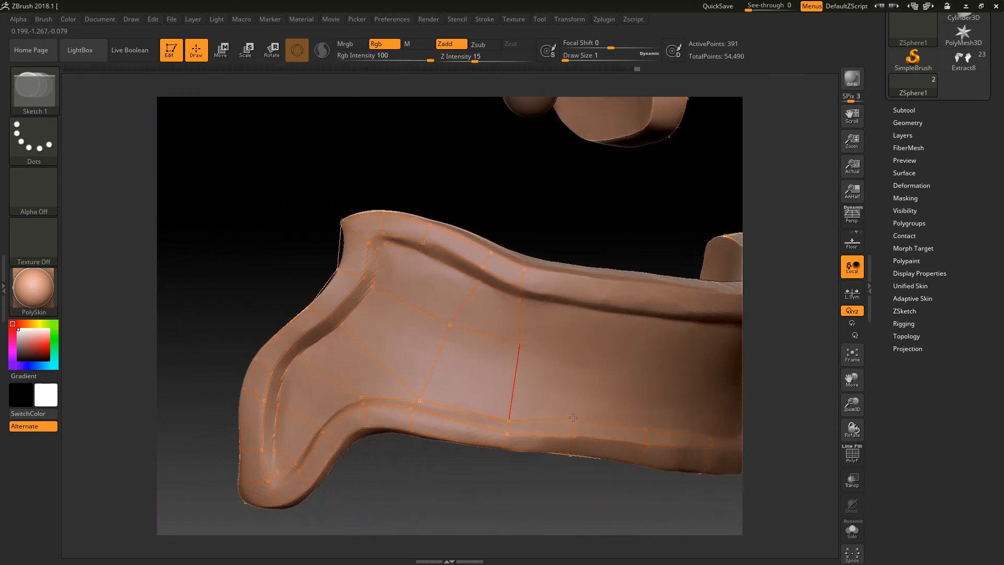
Fill the following inner-face column with two stacked quads from the lower strip up to the groove.
{"action": "left_click", "coordinate": [584, 357]}
{"action": "left_click", "coordinate": [520, 343]}
{"action": "right_click_drag", "start_coordinate": [586, 361], "coordinate": [594, 311]}
{"action": "left_click", "coordinate": [593, 312]}
{"action": "left_click", "coordinate": [519, 294]}
{"action": "left_click", "coordinate": [596, 300]}
{"action": "left_click", "coordinate": [521, 285]}
{"action": "key", "text": "ctrl+z"}
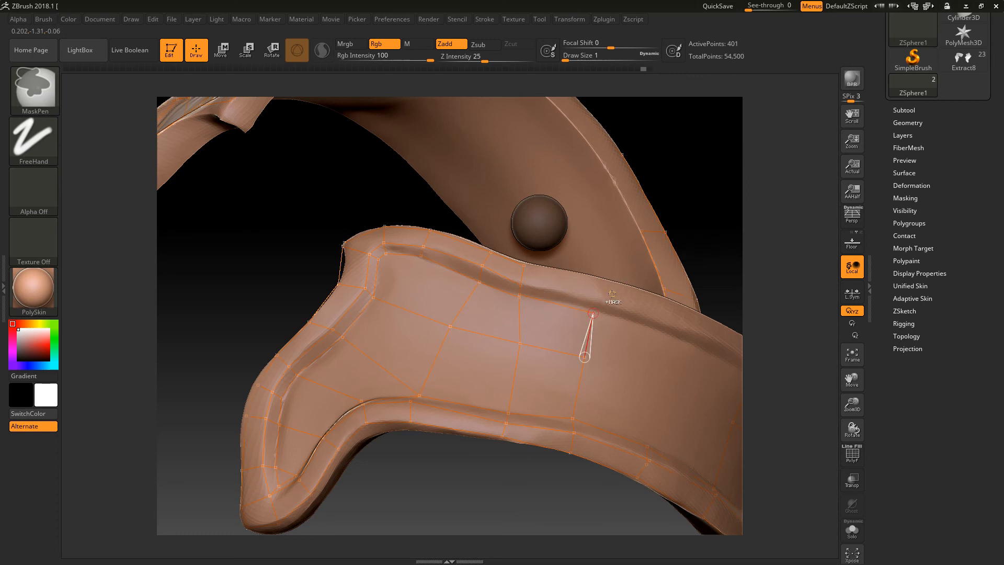
Add a groove quad and a rim quad directly above the newest inner-face column.
{"action": "left_click", "coordinate": [593, 312]}
{"action": "left_click", "coordinate": [595, 298]}
{"action": "left_click", "coordinate": [522, 288]}
{"action": "left_click_drag", "start_coordinate": [680, 217], "coordinate": [666, 250]}
{"action": "left_click", "coordinate": [597, 282]}
{"action": "left_click", "coordinate": [597, 282]}
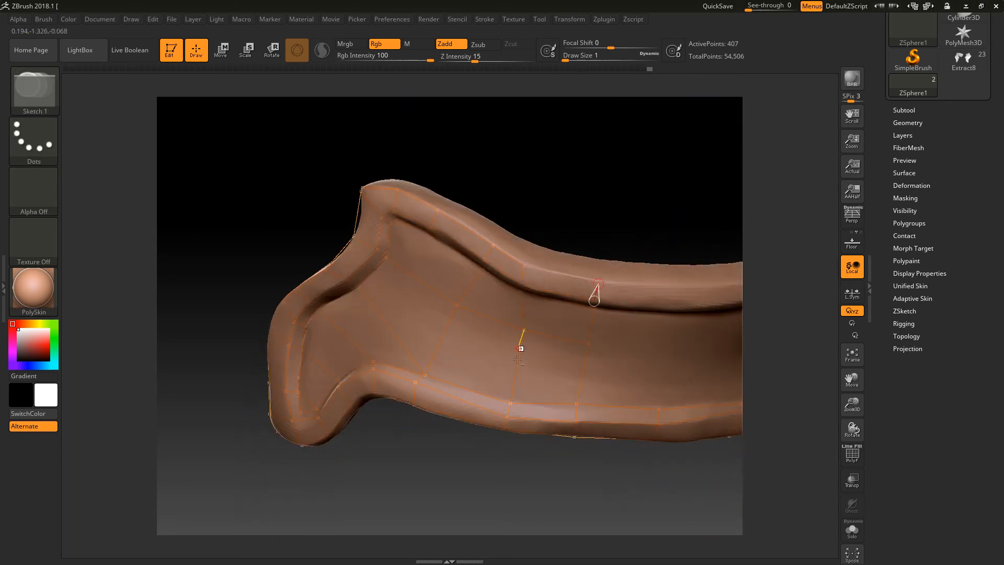
{"action": "left_click", "coordinate": [523, 271]}
Bridge the gap in the inner face's lower row with two quads reaching the existing topology toward the band's far end.
{"action": "left_click_drag", "start_coordinate": [513, 466], "coordinate": [458, 460]}
{"action": "left_click", "coordinate": [420, 308]}
{"action": "left_click", "coordinate": [507, 320]}
{"action": "left_click", "coordinate": [497, 386]}
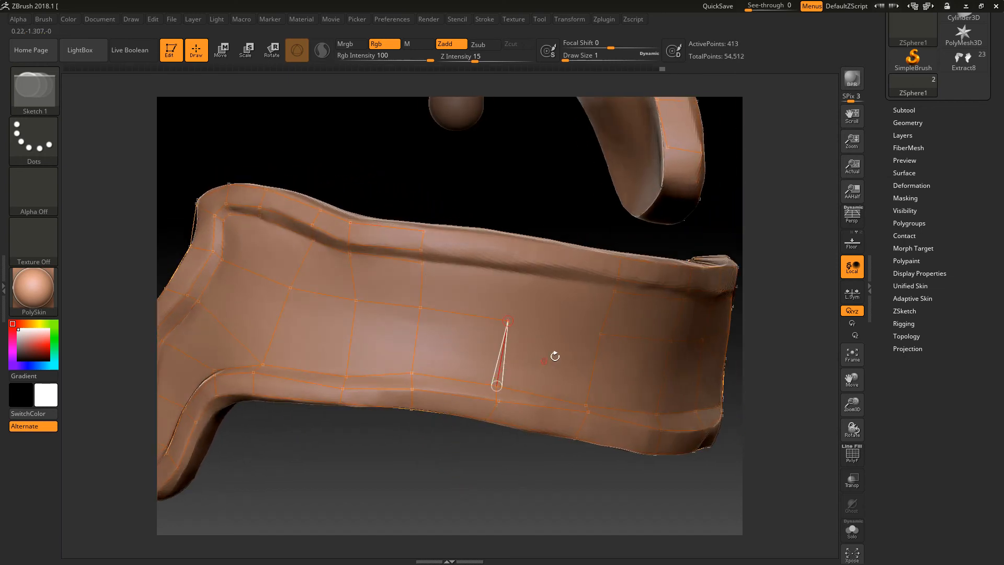
{"action": "left_click", "coordinate": [597, 336]}
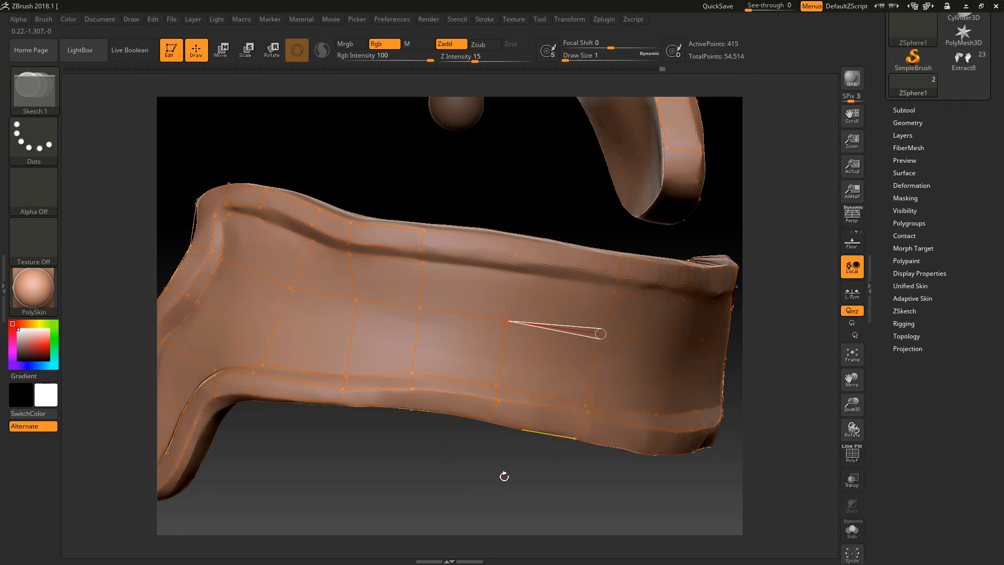
Add the upper-row inner-face quad next to the existing far-end topology, plus the groove quad above it.
{"action": "left_click_drag", "start_coordinate": [504, 475], "coordinate": [517, 470]}
{"action": "left_click", "coordinate": [615, 292]}
{"action": "left_click", "coordinate": [517, 260]}
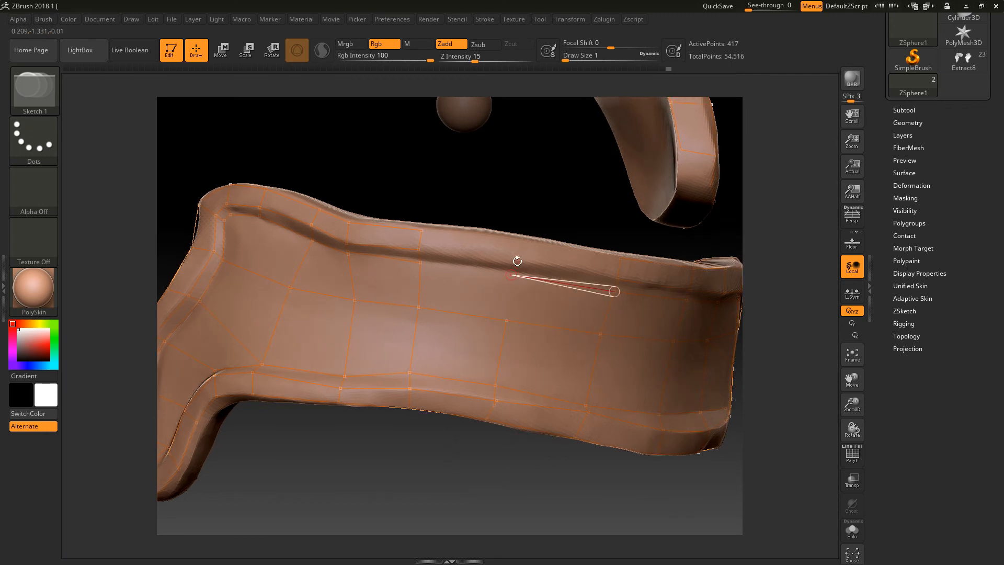
{"action": "left_click", "coordinate": [616, 278]}
{"action": "left_click_drag", "start_coordinate": [478, 447], "coordinate": [494, 444]}
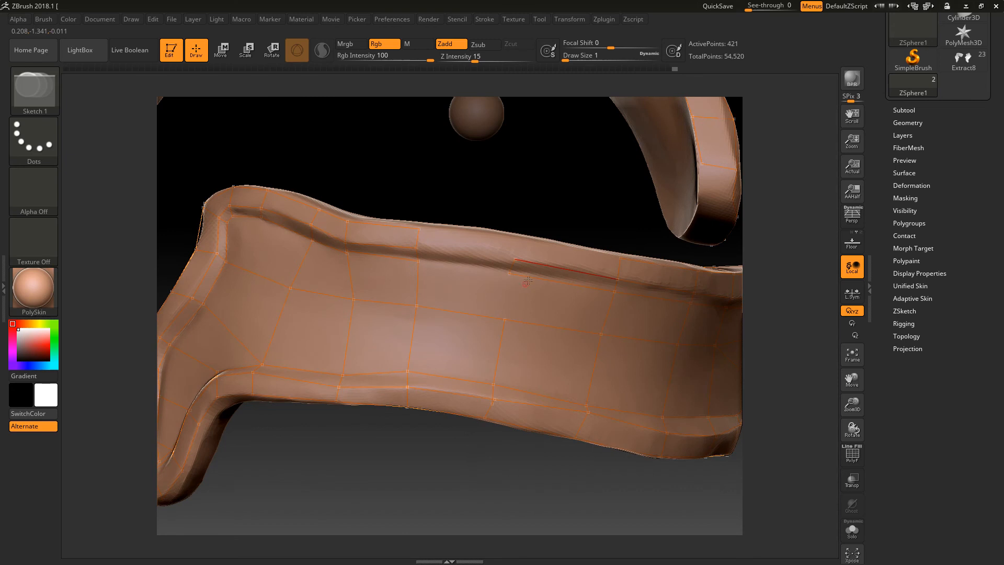
Close the remaining opening in the inner face's upper row with a quad and add the groove quad above it.
{"action": "left_click", "coordinate": [504, 320]}
{"action": "left_click_drag", "start_coordinate": [399, 489], "coordinate": [416, 484]}
{"action": "left_click", "coordinate": [418, 261]}
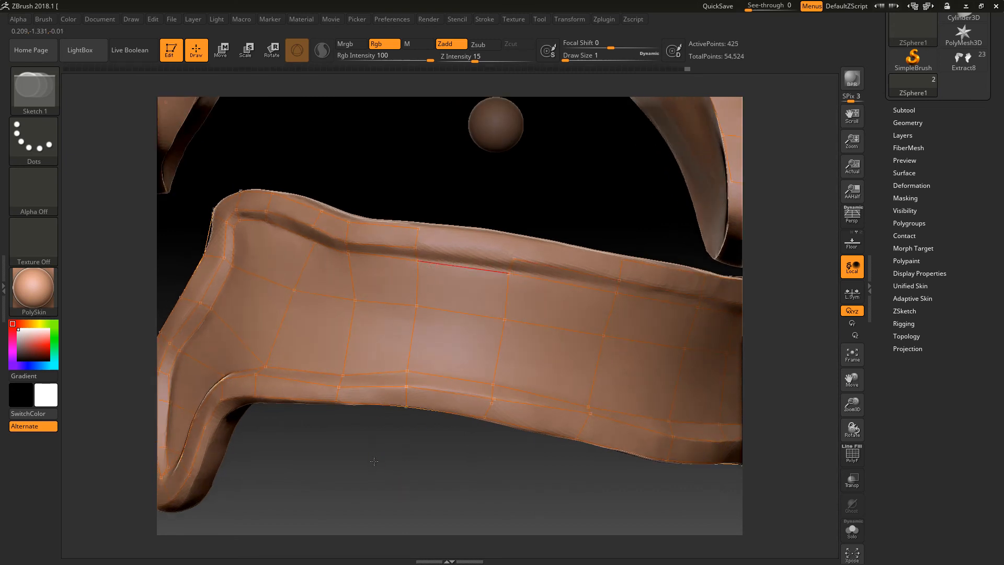
{"action": "left_click_drag", "start_coordinate": [421, 184], "coordinate": [438, 193]}
{"action": "left_click", "coordinate": [416, 248]}
{"action": "key", "text": "ctrl+z"}
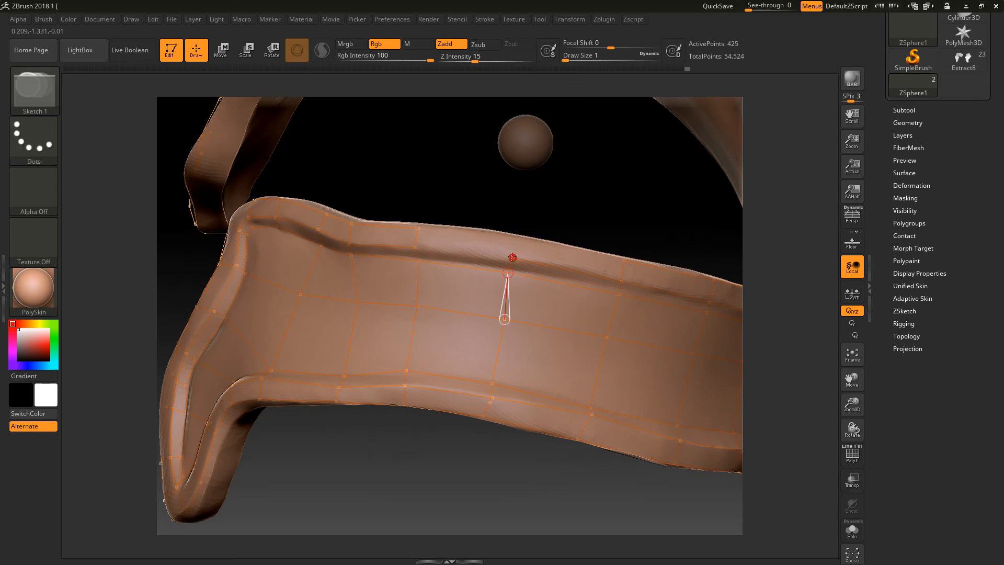
{"action": "left_click", "coordinate": [416, 247]}
Close the gap along the upper rim above the groove with two quads joining the existing rim topology.
{"action": "left_click_drag", "start_coordinate": [482, 203], "coordinate": [432, 222]}
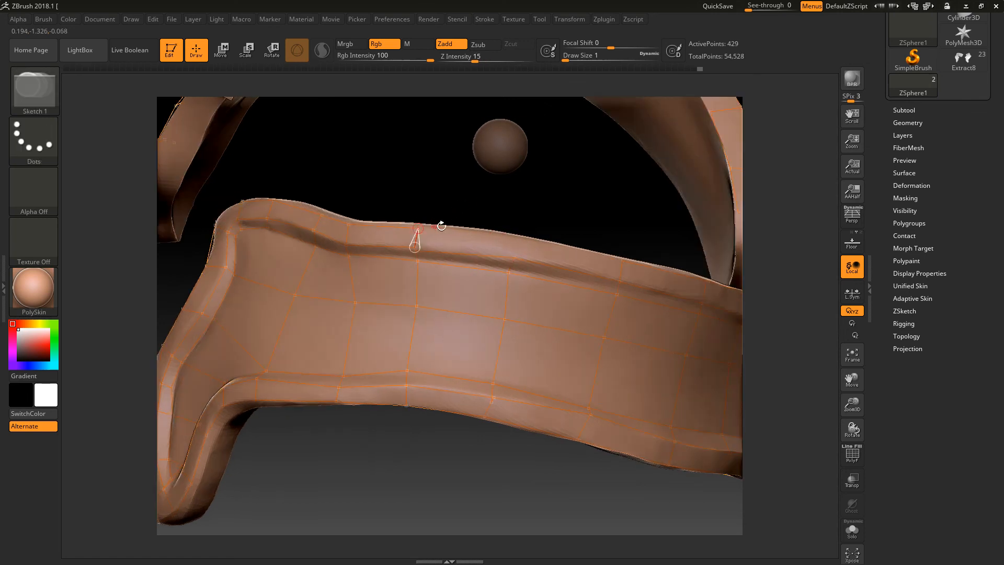
{"action": "left_click", "coordinate": [514, 238]}
{"action": "left_click", "coordinate": [514, 257]}
{"action": "left_click_drag", "start_coordinate": [529, 202], "coordinate": [473, 231]}
{"action": "left_click", "coordinate": [574, 250]}
{"action": "left_click_drag", "start_coordinate": [578, 190], "coordinate": [533, 206]}
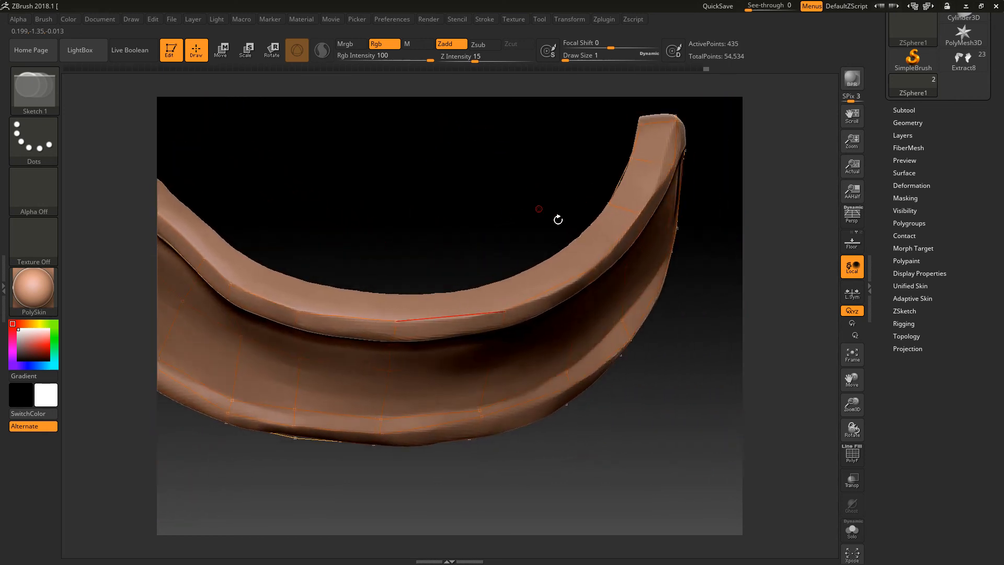
Add two quads across the rim's top face, continuing from the finished far-end quads along its outer edge.
{"action": "left_click_drag", "start_coordinate": [658, 387], "coordinate": [598, 273]}
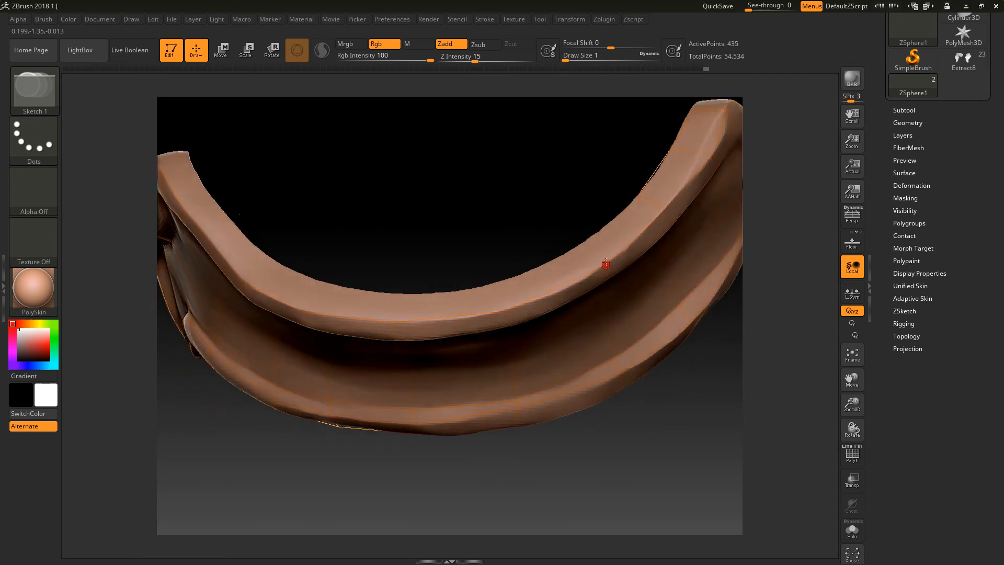
{"action": "left_click", "coordinate": [589, 243]}
{"action": "left_click", "coordinate": [639, 197]}
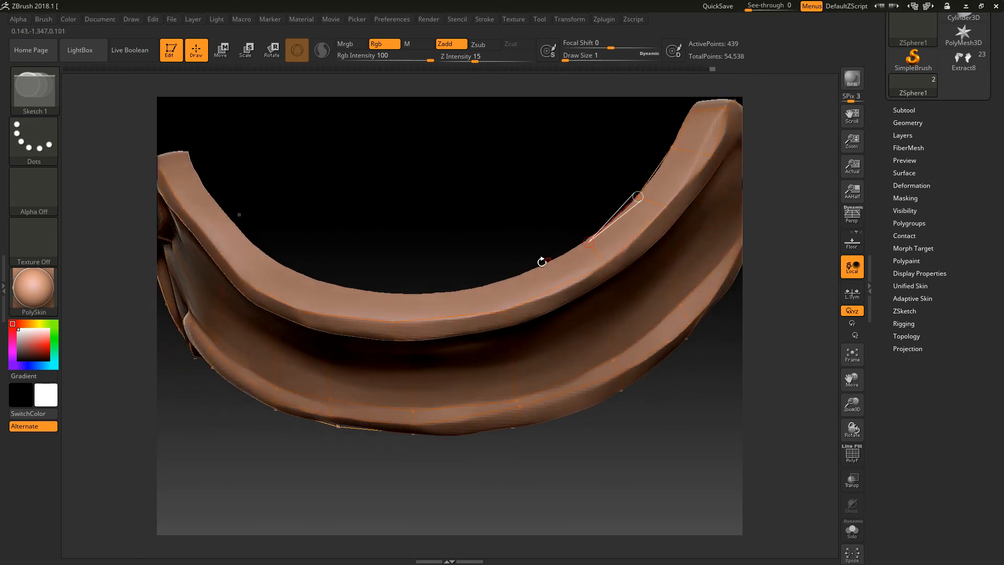
{"action": "left_click_drag", "start_coordinate": [522, 239], "coordinate": [516, 247]}
{"action": "left_click", "coordinate": [504, 308]}
{"action": "left_click", "coordinate": [496, 287]}
{"action": "left_click", "coordinate": [588, 241]}
{"action": "left_click_drag", "start_coordinate": [380, 479], "coordinate": [473, 263], "text": "alt"}
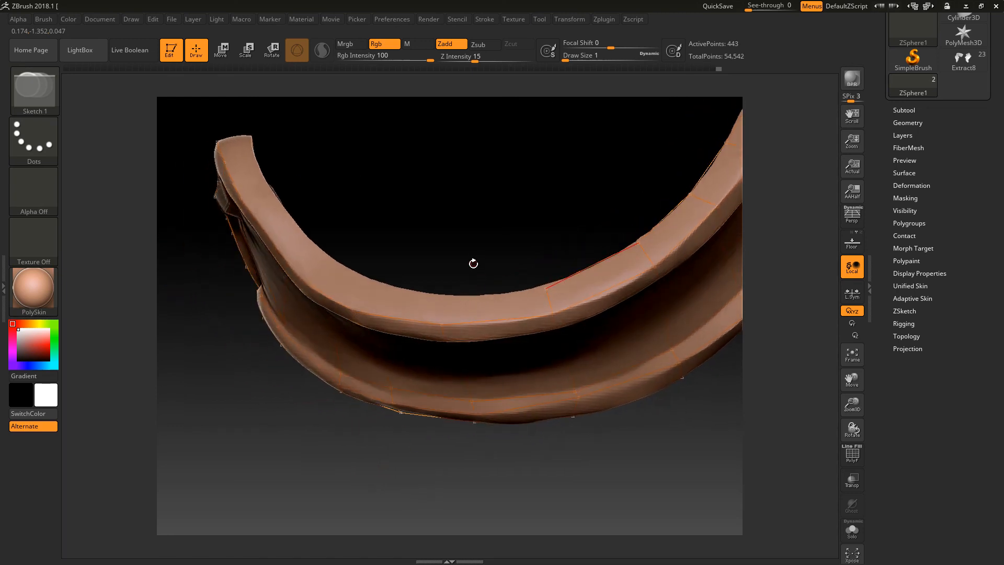
Extend the rim's top face with two more quads around the middle of its curve.
{"action": "left_click", "coordinate": [546, 287]}
{"action": "left_click", "coordinate": [443, 301]}
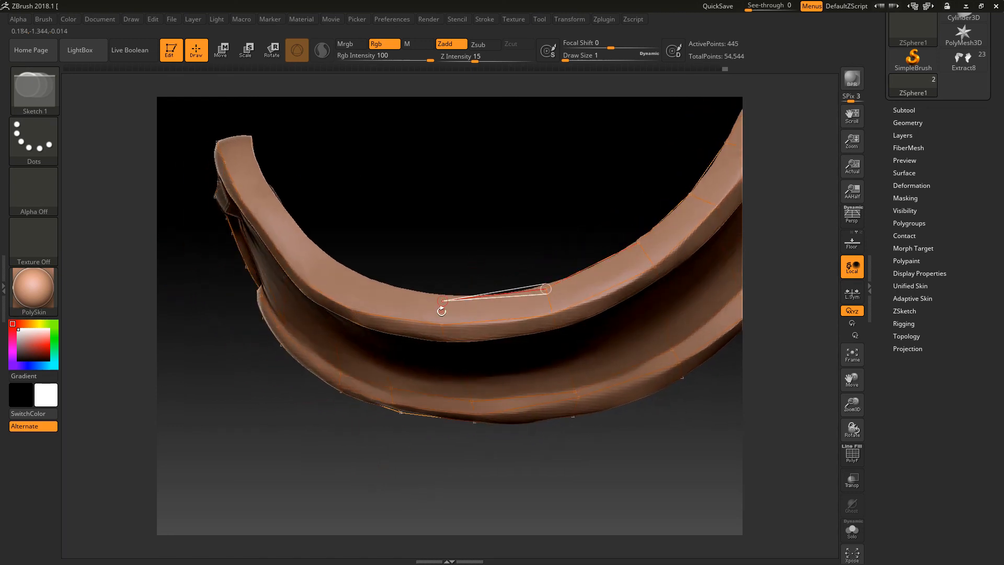
{"action": "left_click", "coordinate": [372, 281]}
{"action": "left_click", "coordinate": [351, 311]}
{"action": "left_click_drag", "start_coordinate": [290, 416], "coordinate": [360, 444], "text": "alt"}
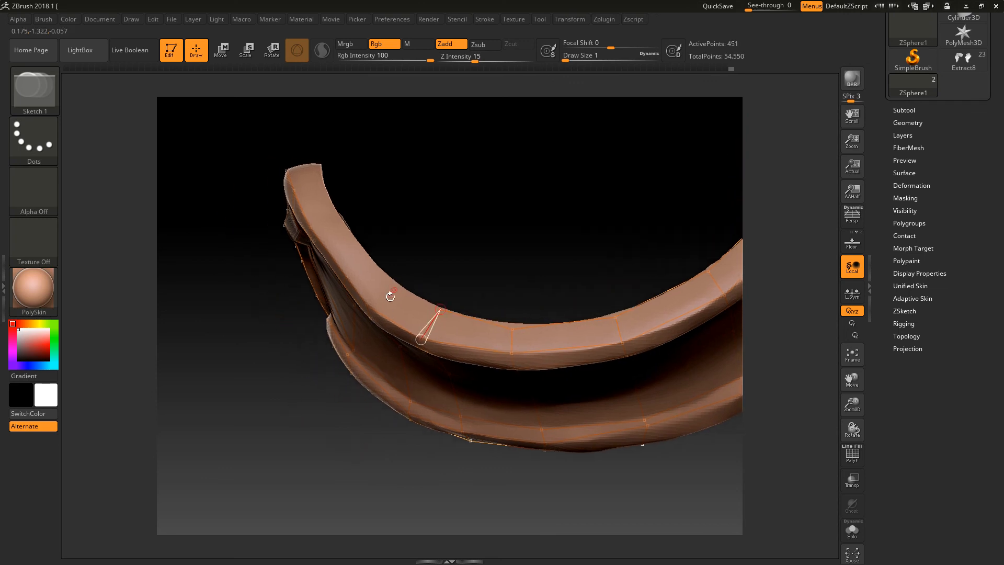
Continue the top-face strip with two quads where the rim starts rising toward the flared end.
{"action": "left_click_drag", "start_coordinate": [417, 254], "coordinate": [426, 244]}
{"action": "left_click", "coordinate": [385, 287]}
{"action": "left_click", "coordinate": [355, 307]}
{"action": "left_click", "coordinate": [353, 265]}
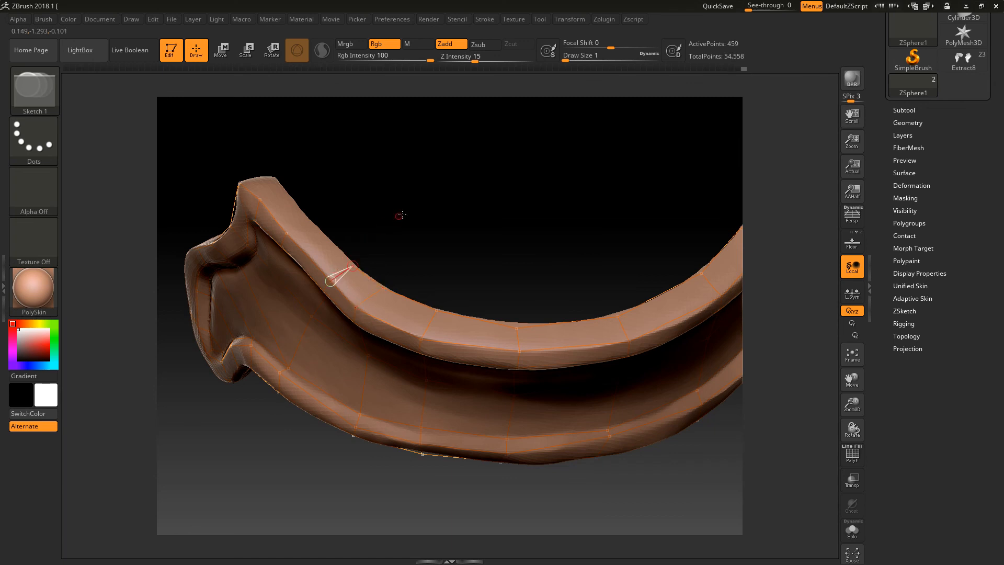
Add another top-face quad farther up the rim, replacing the misplaced outer-edge point.
{"action": "left_click_drag", "start_coordinate": [402, 215], "coordinate": [461, 256], "text": "alt"}
{"action": "left_click", "coordinate": [378, 267]}
{"action": "left_click", "coordinate": [379, 267], "text": "alt"}
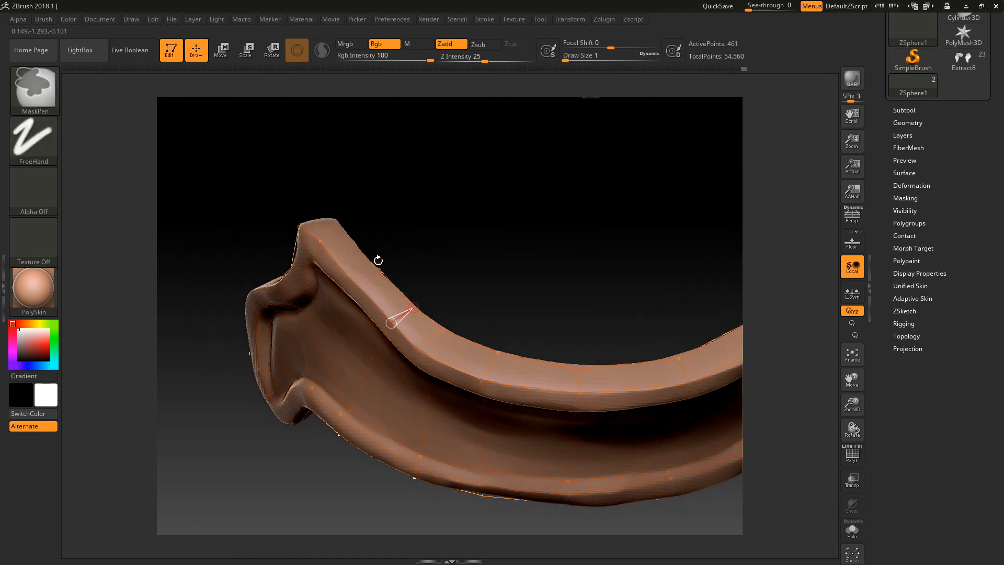
{"action": "left_click", "coordinate": [372, 264]}
{"action": "left_click", "coordinate": [347, 274]}
Close the rim's top face at the flared end with the final quad.
{"action": "left_click_drag", "start_coordinate": [388, 217], "coordinate": [418, 261], "text": "alt"}
{"action": "left_click", "coordinate": [382, 246]}
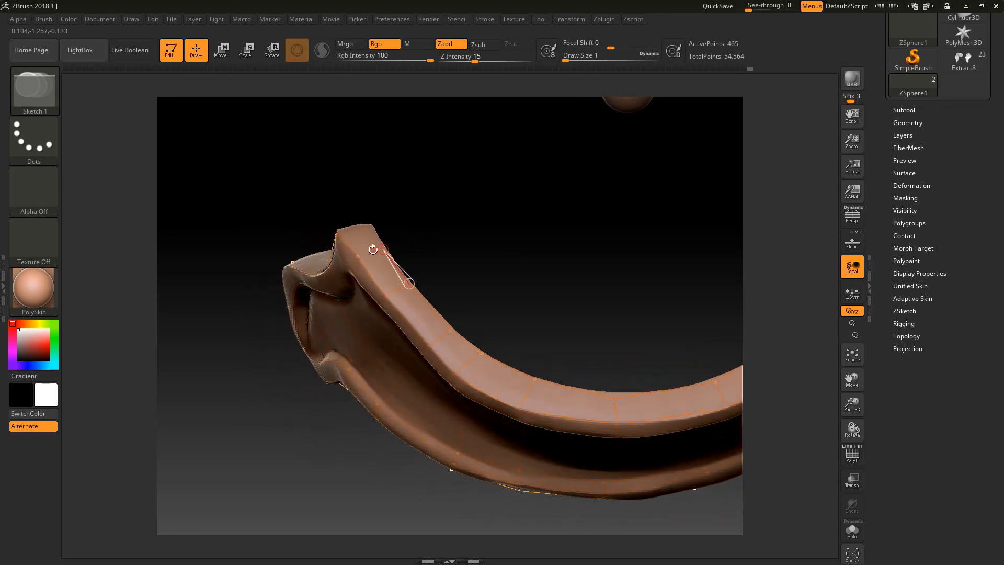
{"action": "left_click_drag", "start_coordinate": [416, 196], "coordinate": [385, 246]}
{"action": "left_click", "coordinate": [386, 251]}
{"action": "left_click_drag", "start_coordinate": [421, 232], "coordinate": [441, 168]}
Switch from drawing topology to Move mode with both hip guards in view.
{"action": "mouse_move", "coordinate": [701, 397]}
{"action": "left_mouse_down"}
{"action": "mouse_move", "coordinate": [686, 461]}
{"action": "mouse_move", "coordinate": [616, 465]}
{"action": "mouse_move", "coordinate": [679, 470]}
{"action": "mouse_move", "coordinate": [685, 483]}
{"action": "mouse_move", "coordinate": [717, 401]}
{"action": "left_mouse_up"}
{"action": "mouse_move", "coordinate": [444, 427]}
{"action": "left_mouse_down"}
{"action": "mouse_move", "coordinate": [424, 479]}
{"action": "mouse_move", "coordinate": [436, 431]}
{"action": "left_mouse_up"}
{"action": "left_click_drag", "start_coordinate": [417, 444], "coordinate": [397, 440]}
{"action": "key", "text": "w"}
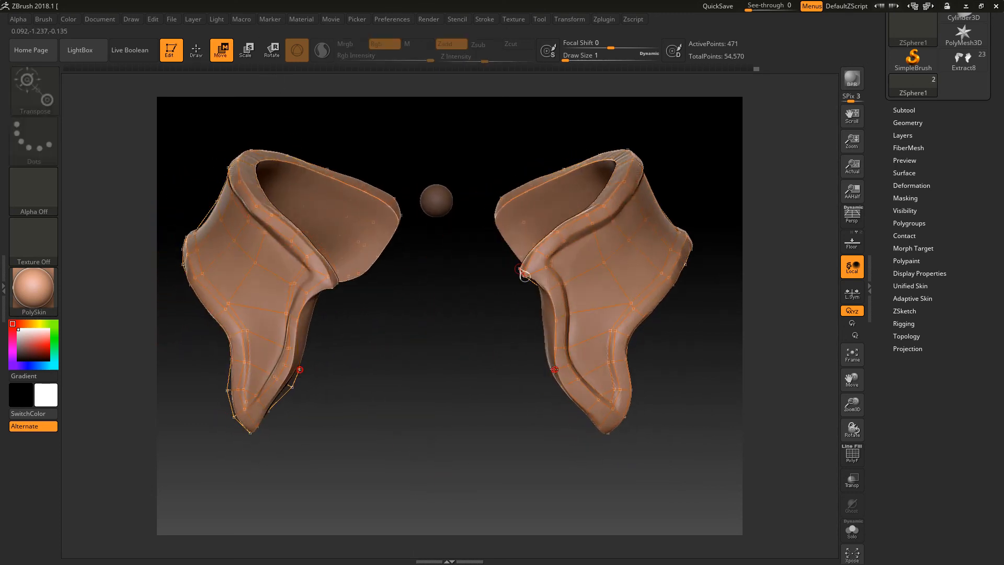
{"action": "left_click_drag", "start_coordinate": [563, 387], "coordinate": [616, 443]}
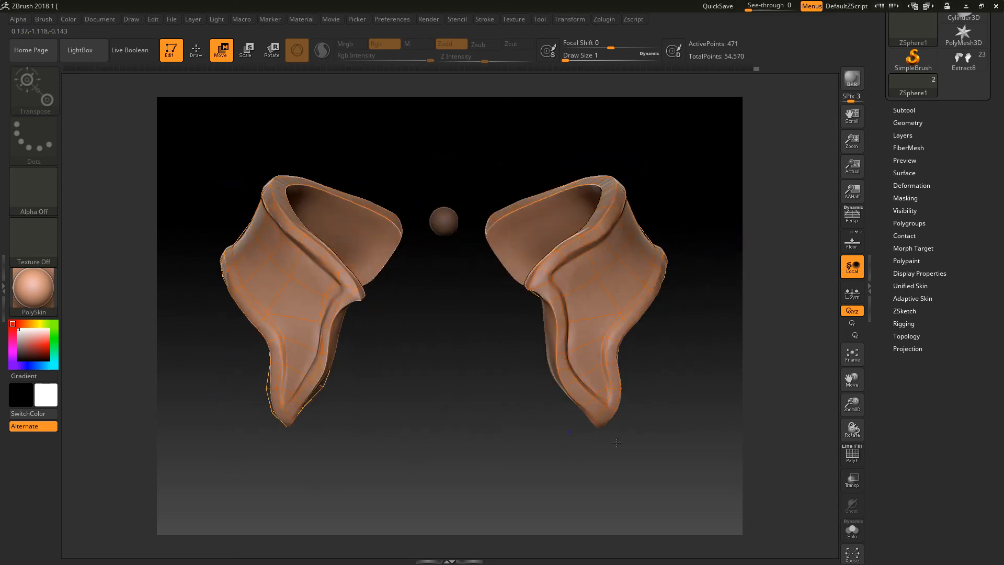
Preview the adaptive skin at density 1 and isolate the low-poly guards with Solo.
{"action": "left_click", "coordinate": [922, 299]}
{"action": "left_click", "coordinate": [914, 309]}
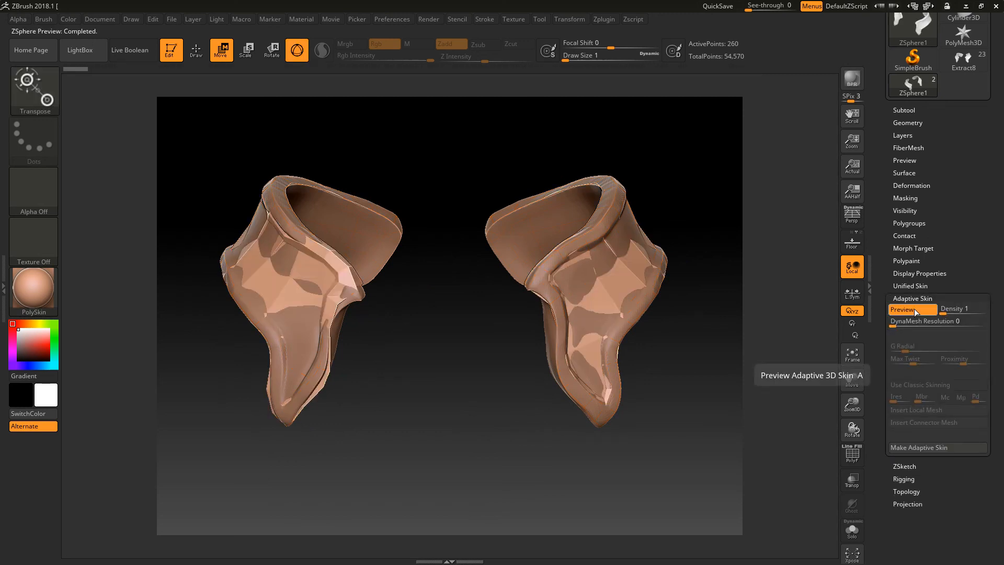
{"action": "left_click", "coordinate": [853, 529]}
{"action": "left_click_drag", "start_coordinate": [724, 438], "coordinate": [713, 460]}
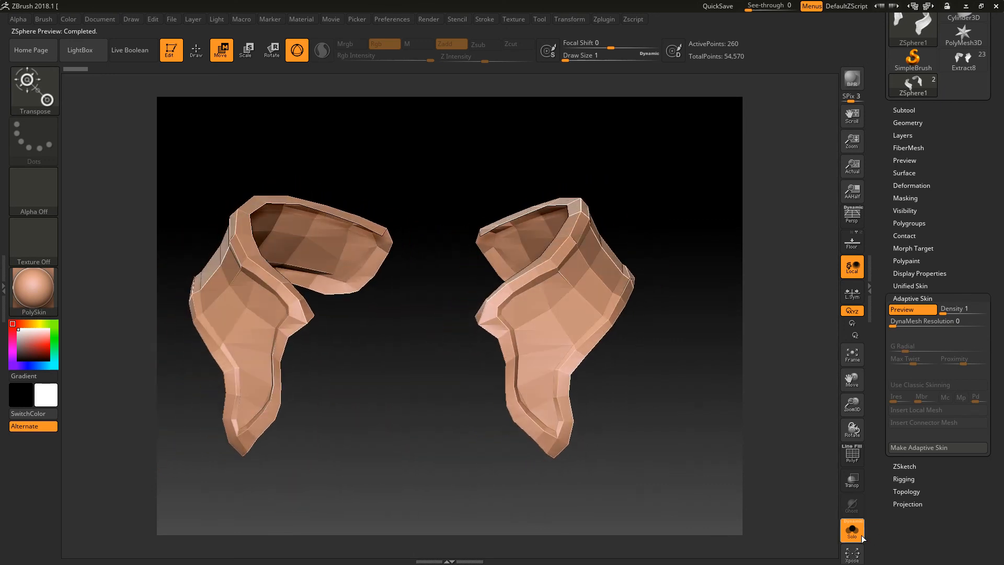
Toggle the adaptive skin preview off and on, and make an adaptive skin from the new topology.
{"action": "left_click", "coordinate": [923, 309]}
{"action": "left_click", "coordinate": [924, 309]}
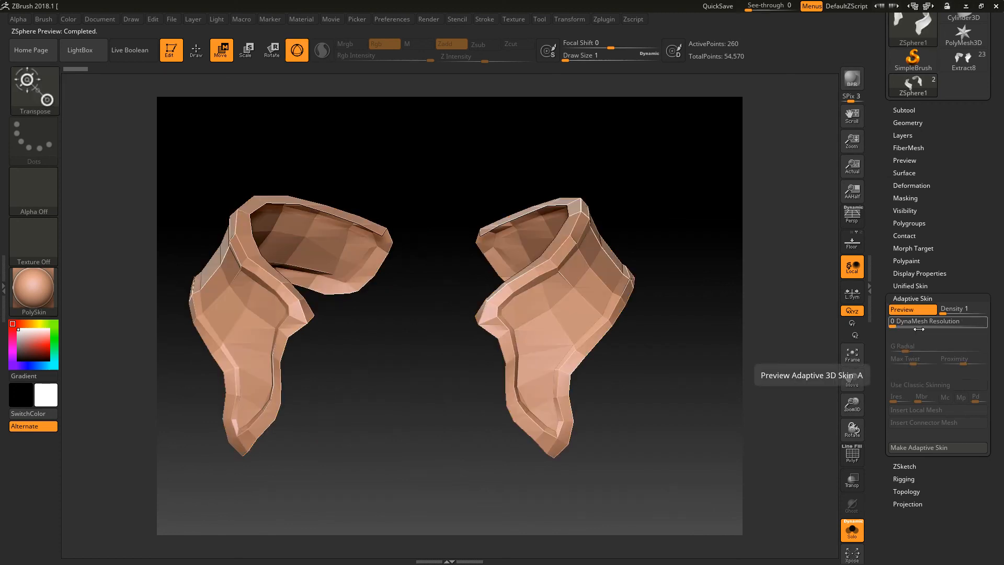
{"action": "left_click", "coordinate": [934, 451]}
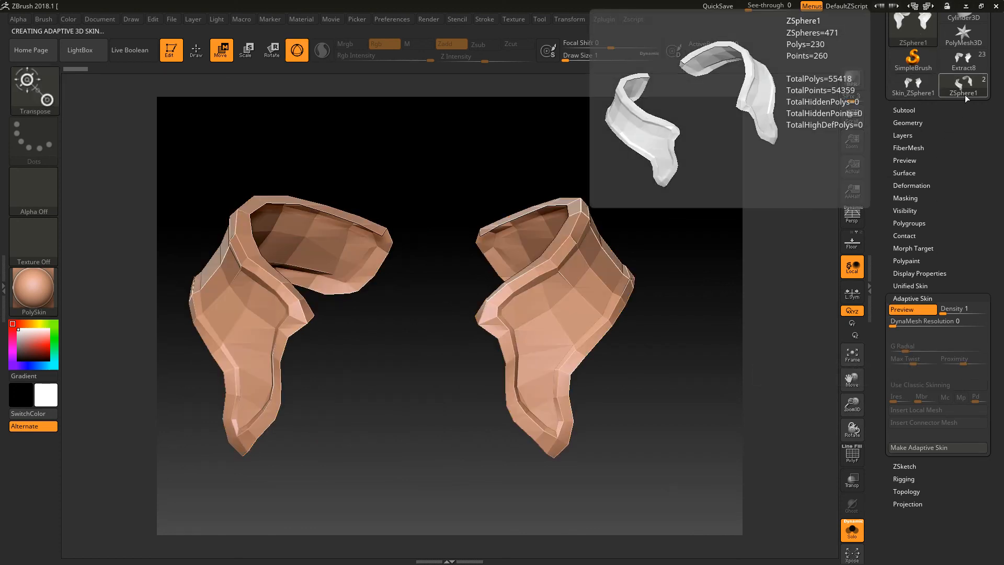
Move the ZSphere1 subtool above Extract9 in the subtool list.
{"action": "left_click", "coordinate": [923, 110]}
{"action": "mouse_move", "coordinate": [929, 145]}
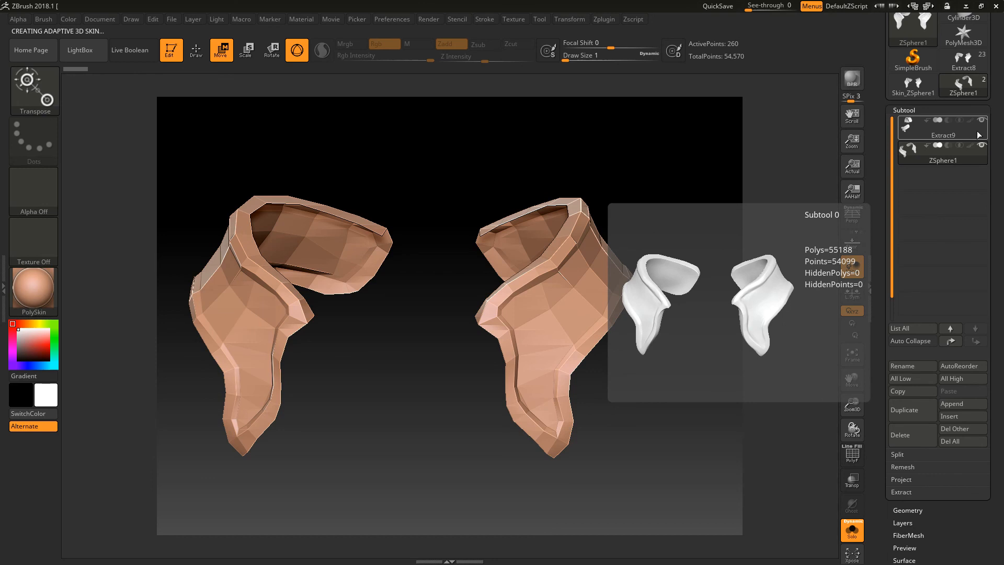
{"action": "left_click", "coordinate": [952, 328]}
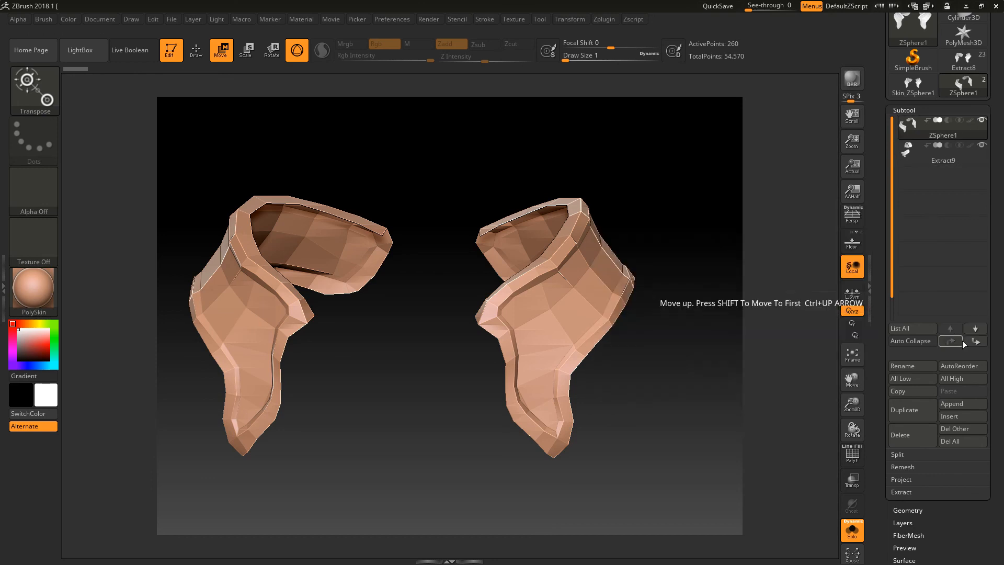
Open the subtool projection settings and turn off Solo so both subtools are displayed.
{"action": "left_click", "coordinate": [912, 480]}
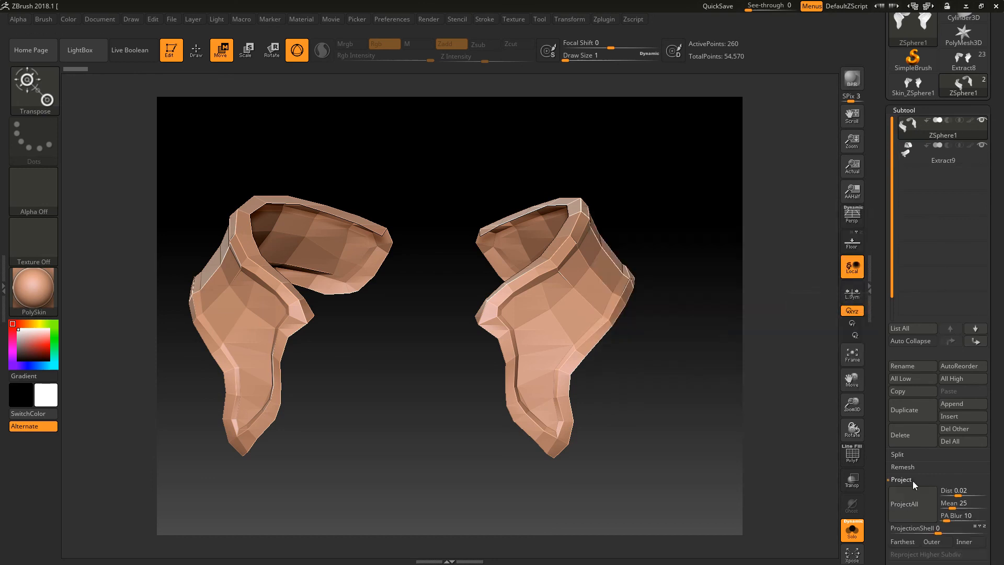
{"action": "left_click_drag", "start_coordinate": [672, 445], "coordinate": [718, 367]}
{"action": "left_click", "coordinate": [852, 529]}
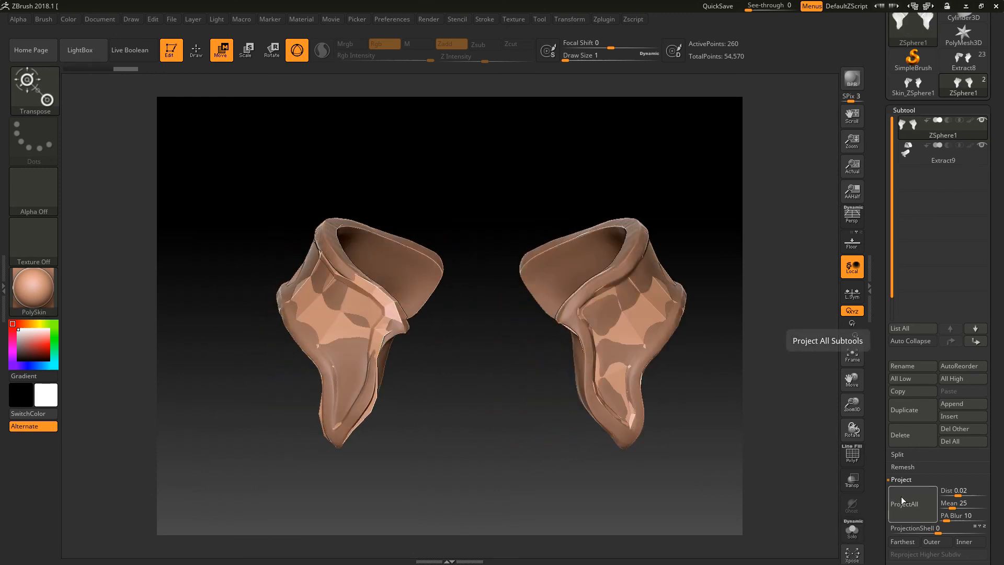
Hide the Extract9 subtool and inspect the low-poly guards up close, toggling the skin preview off and on.
{"action": "left_click_drag", "start_coordinate": [722, 467], "coordinate": [663, 448], "text": "alt"}
{"action": "left_click", "coordinate": [981, 145]}
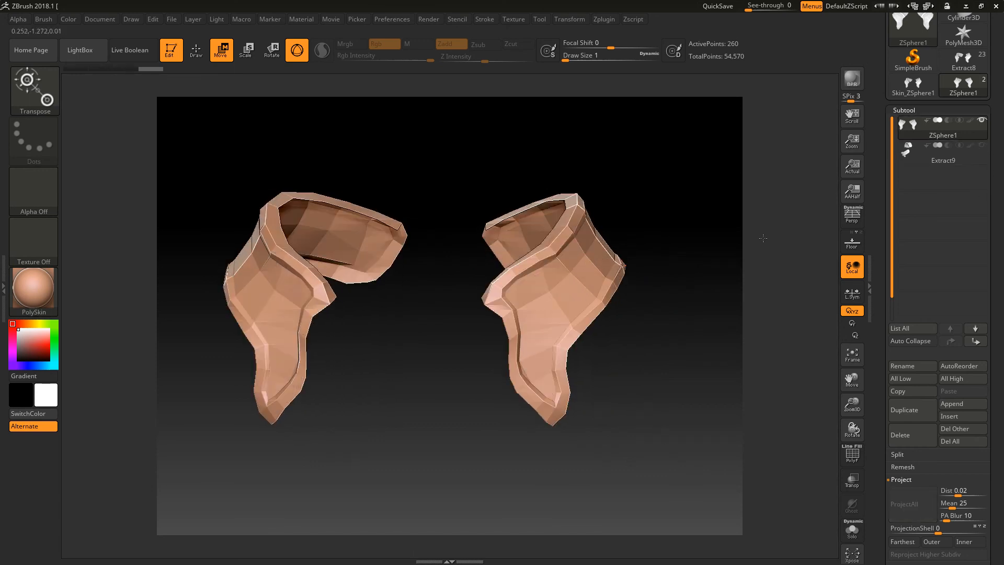
{"action": "left_click_drag", "start_coordinate": [769, 292], "coordinate": [661, 320], "text": "alt"}
{"action": "key", "text": "f"}
{"action": "left_click_drag", "start_coordinate": [698, 439], "coordinate": [722, 422]}
{"action": "key", "text": "f"}
{"action": "key", "text": "f"}
{"action": "key", "text": "a"}
{"action": "key", "text": "a"}
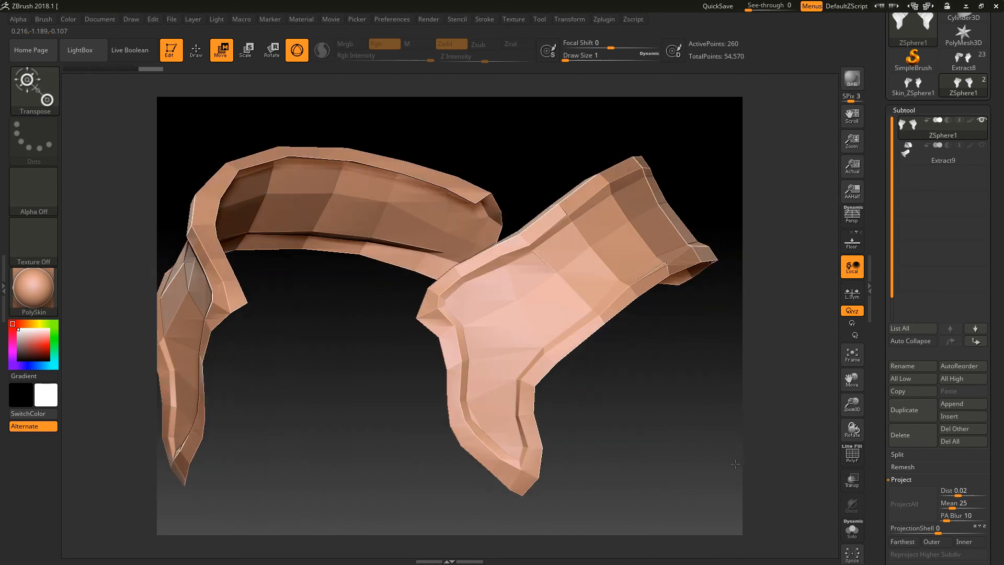